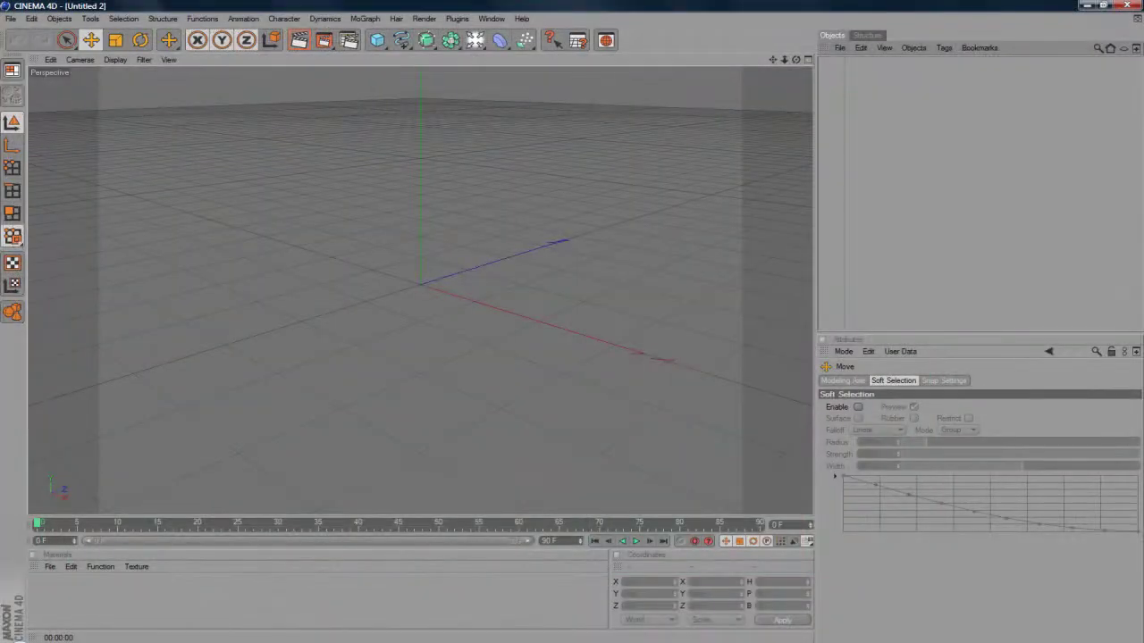
Add a Plane object and set its width and height to 99999 m
click(11, 19)
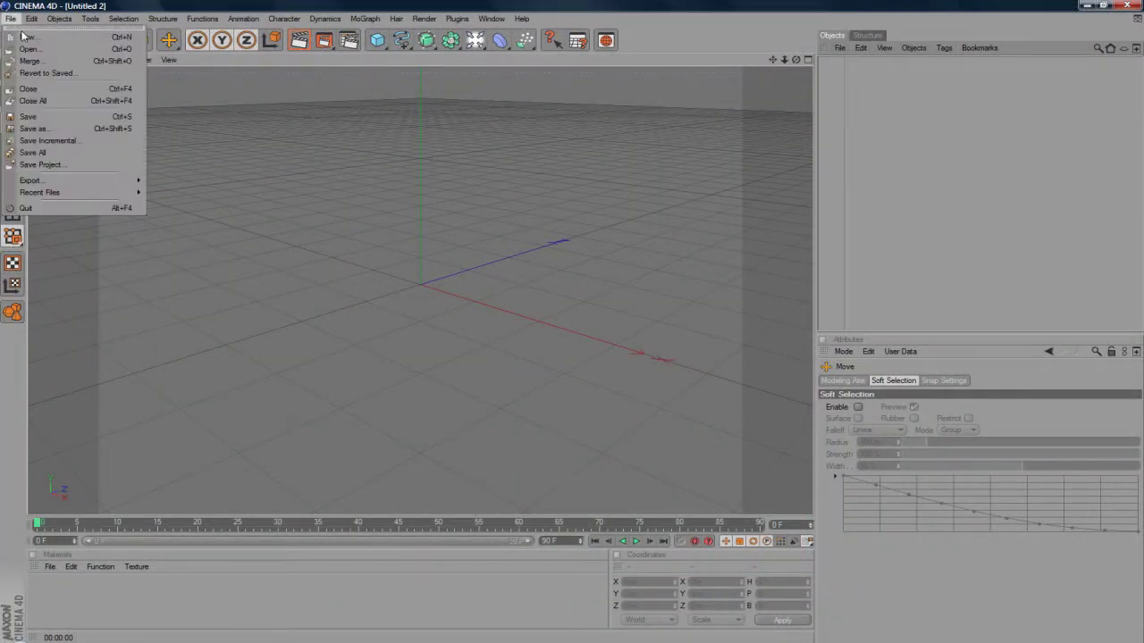
click(12, 20)
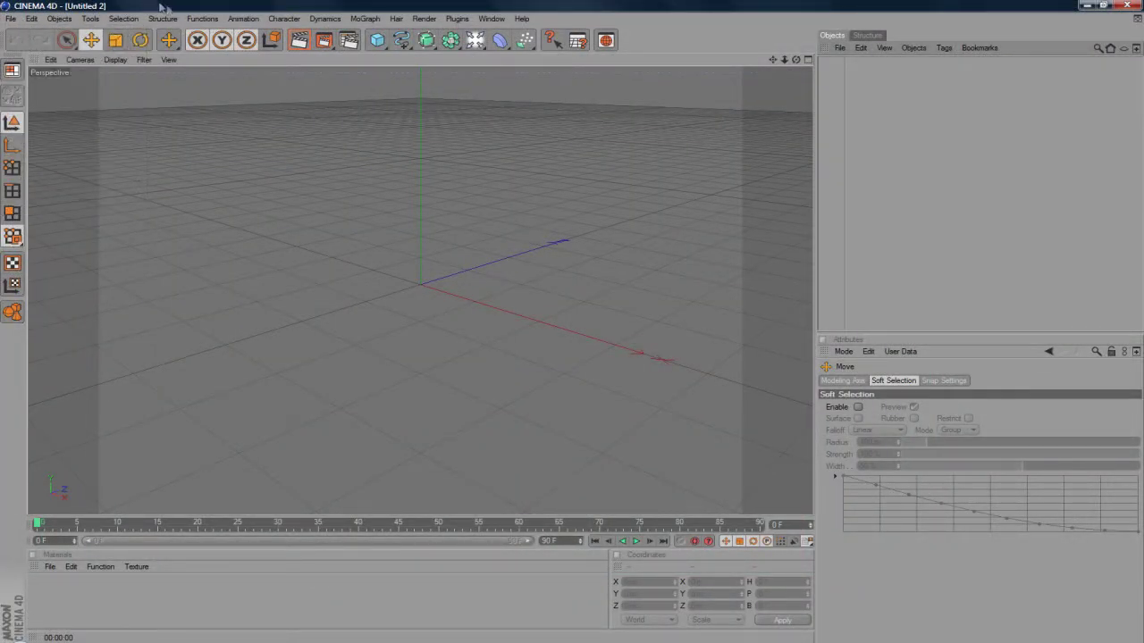
drag(377, 40, 485, 96)
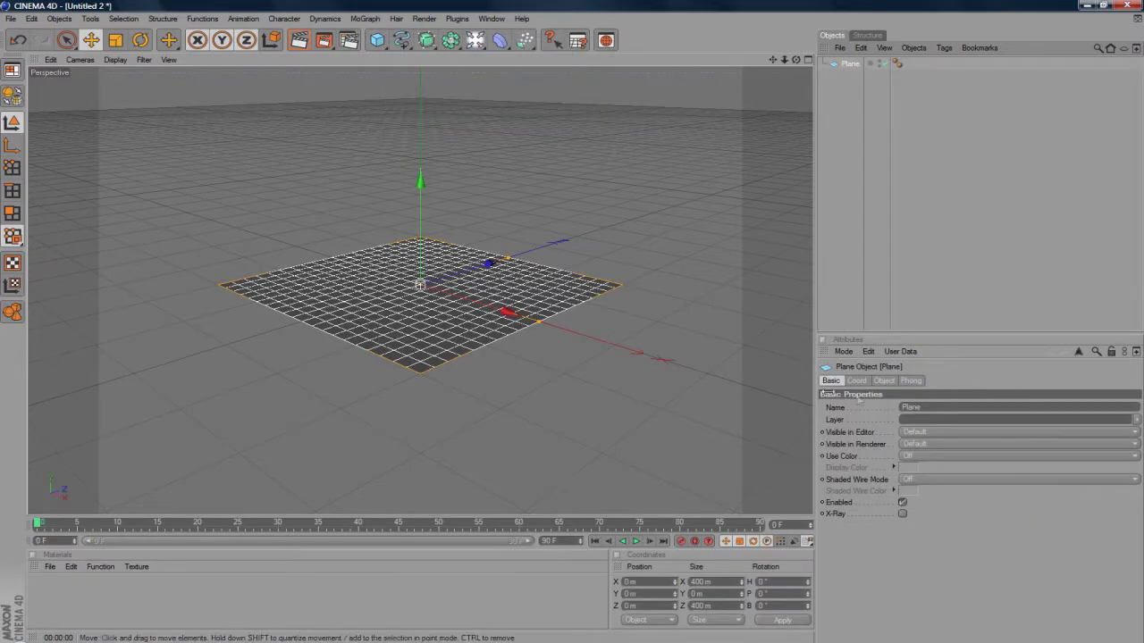
click(884, 381)
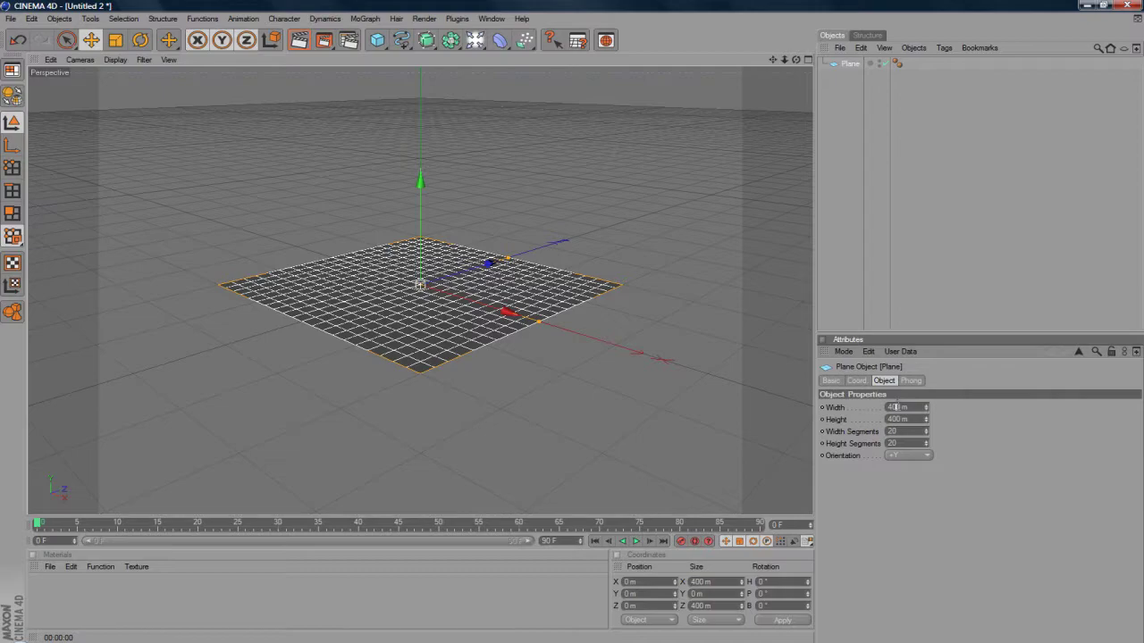
text(5)
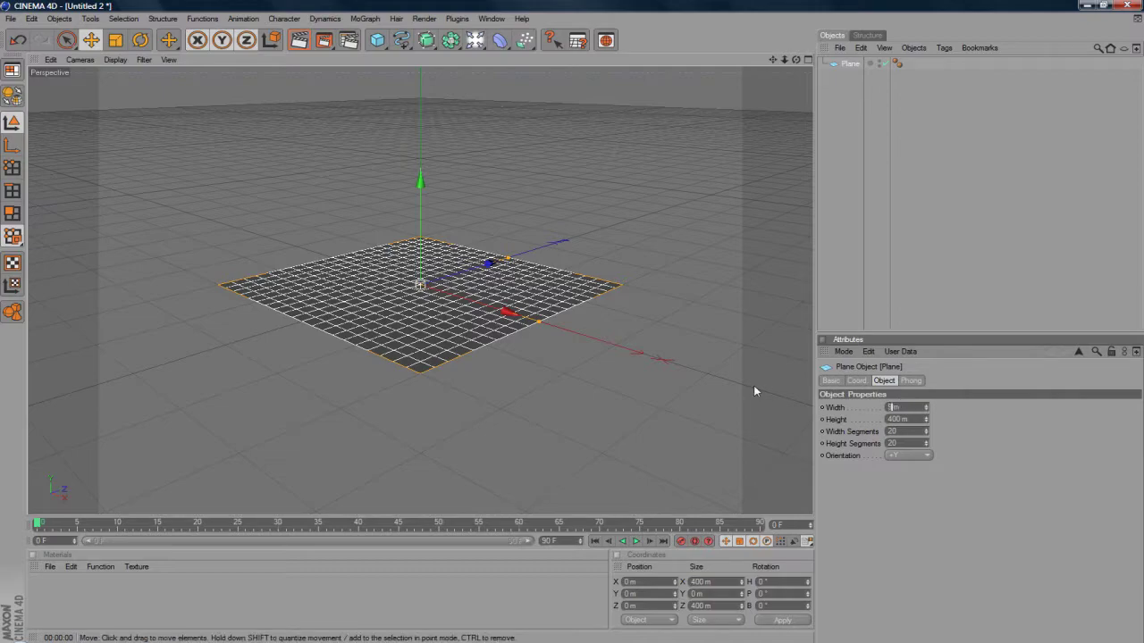
text(9999)
key(Tab)
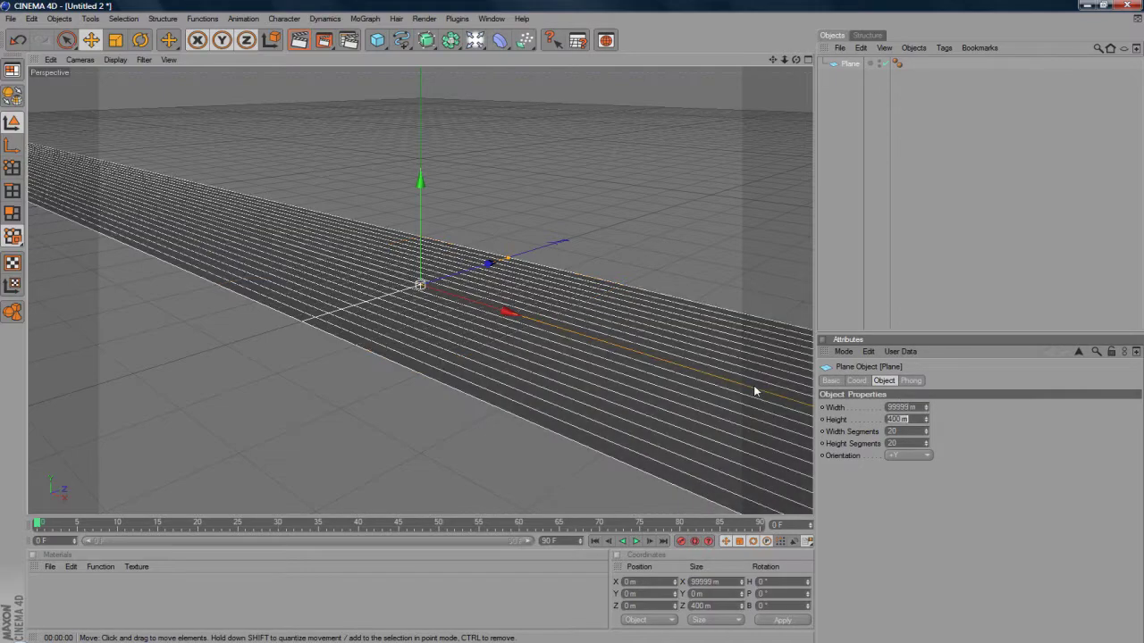
text(99999)
key(Tab)
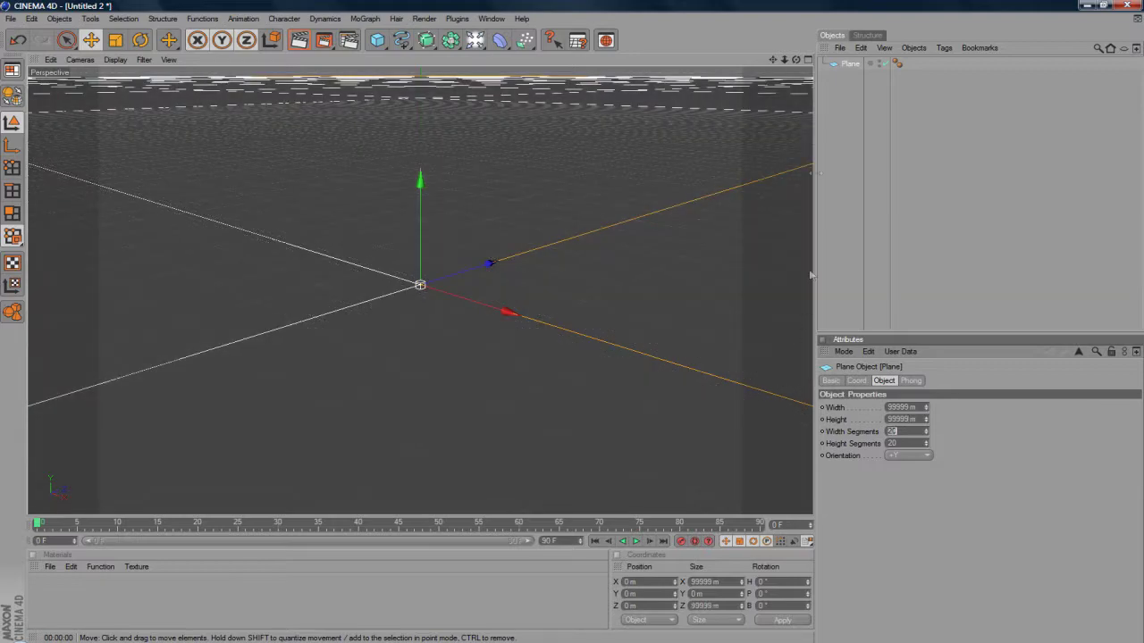
click(861, 47)
click(981, 220)
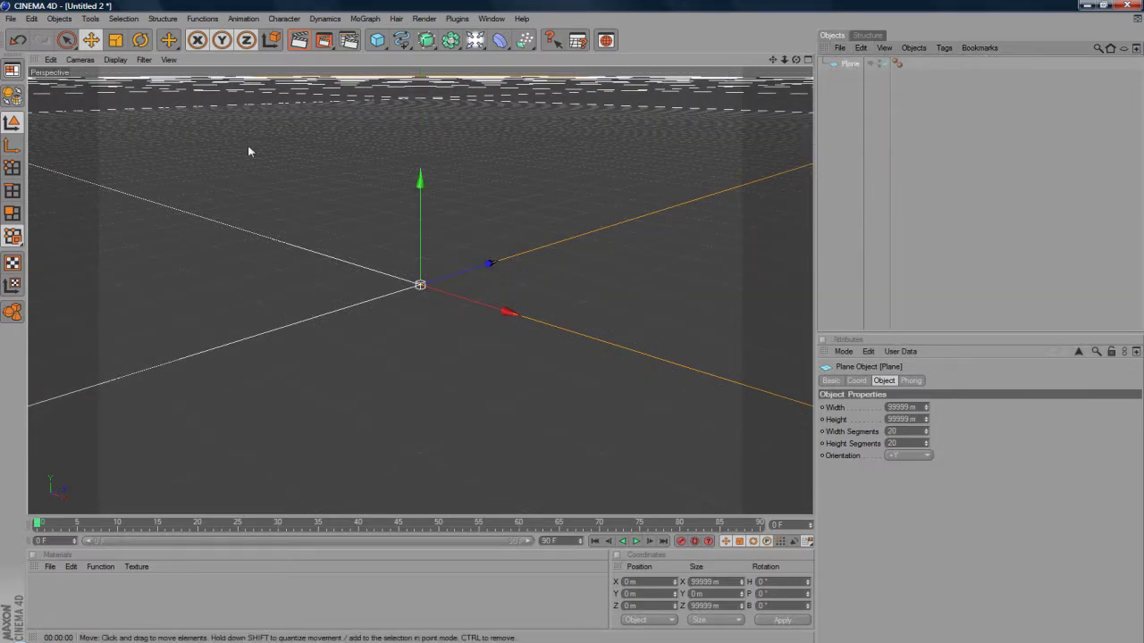
Tilt the plane 90° in pitch to stand upright, then lower the view to a horizon angle
click(140, 41)
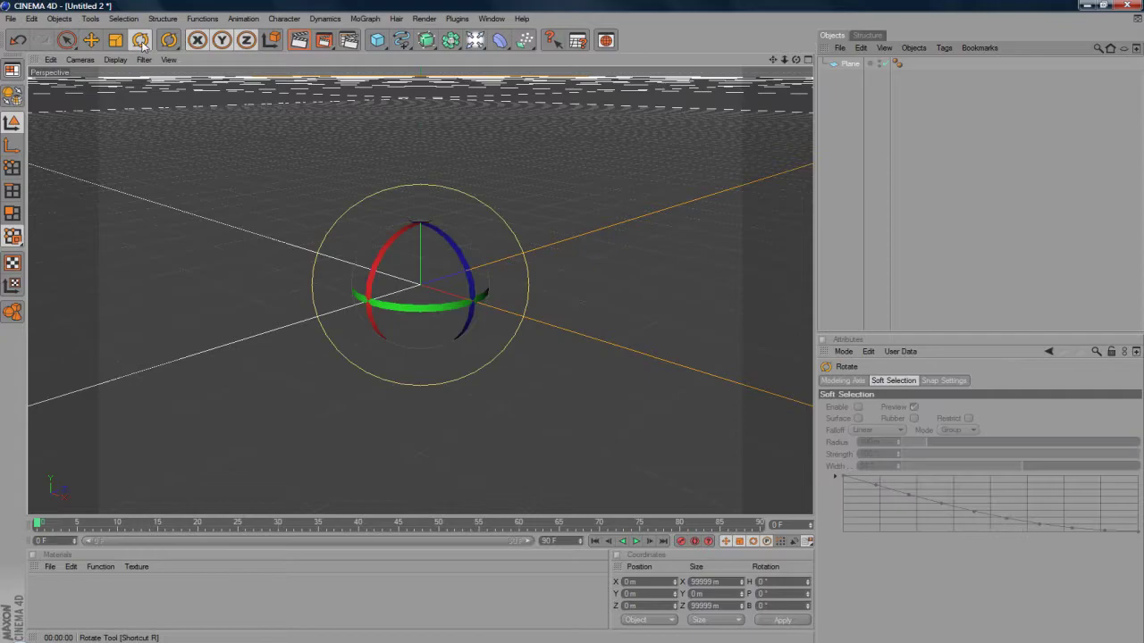
drag(373, 270, 371, 369)
click(939, 208)
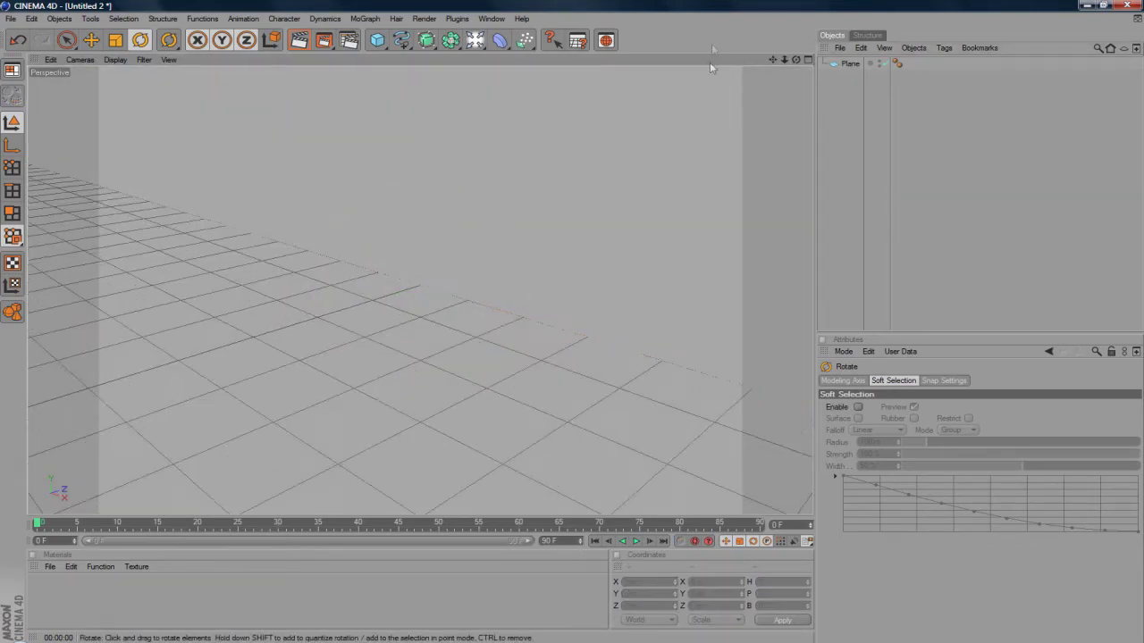
drag(796, 59, 796, 34)
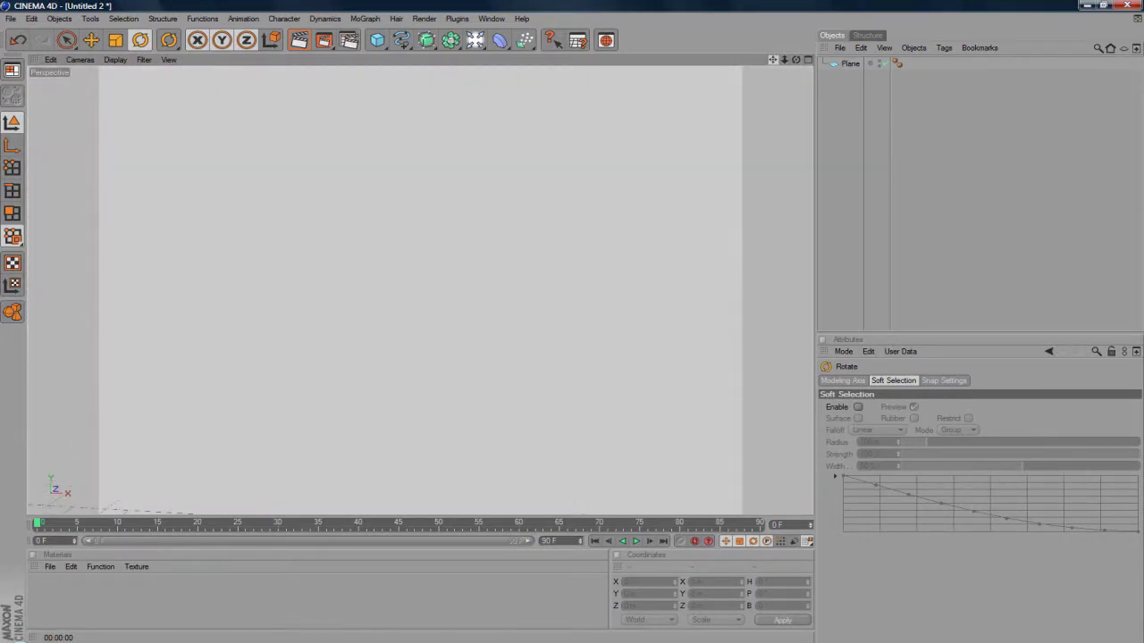
Add a MoGraph Text object and raise it to about Y 359.792 m
click(364, 18)
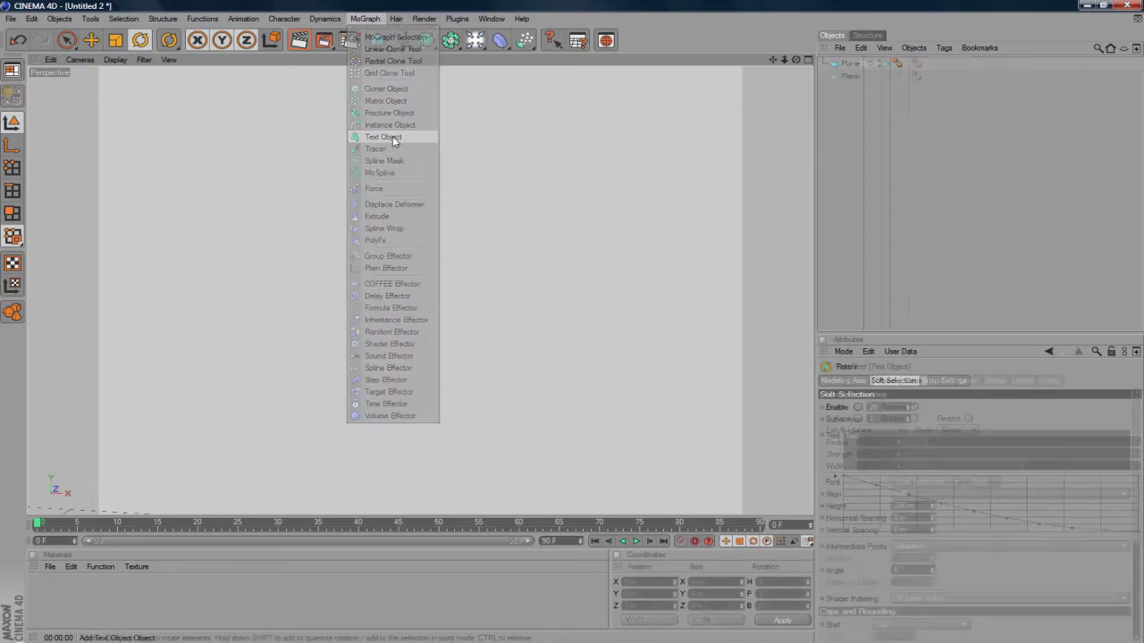
click(392, 136)
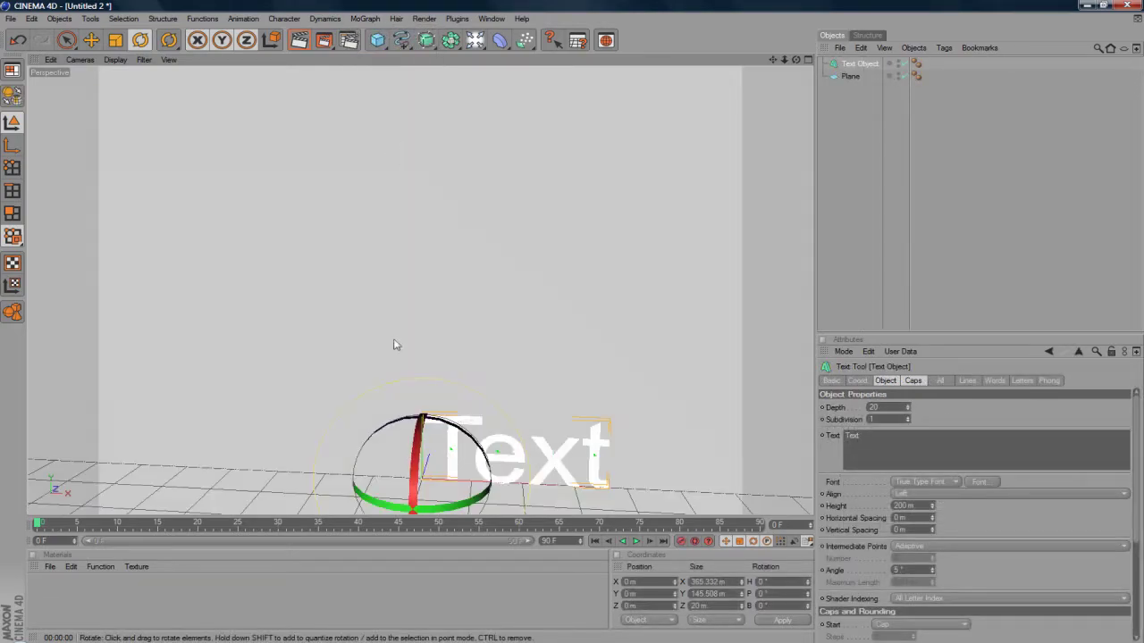
click(93, 41)
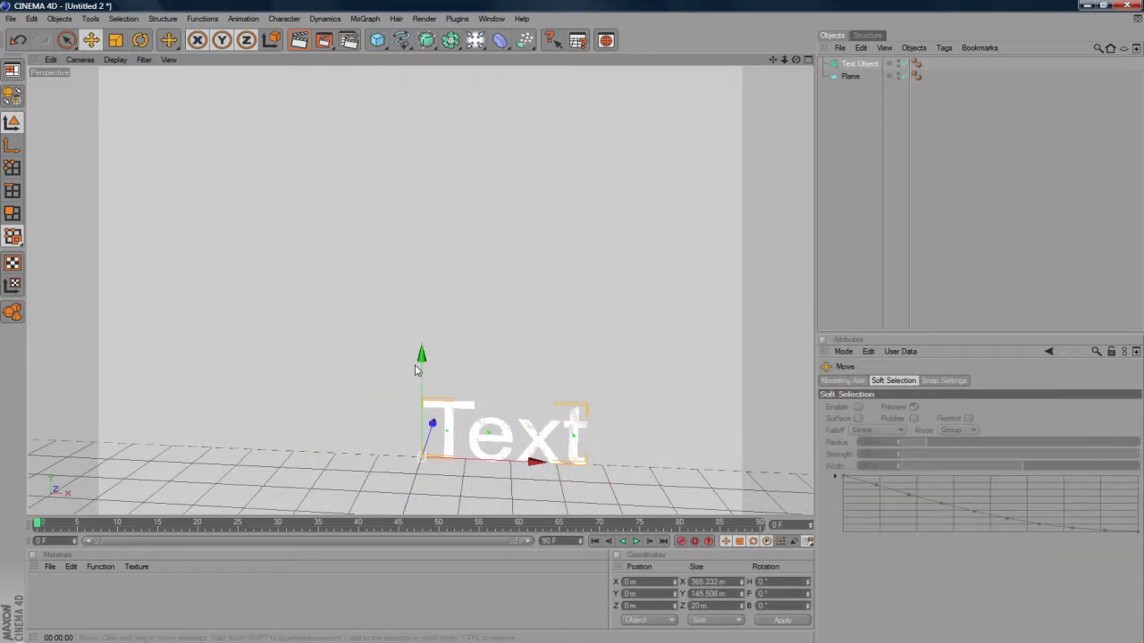
drag(398, 369, 399, 275)
drag(414, 417, 414, 369)
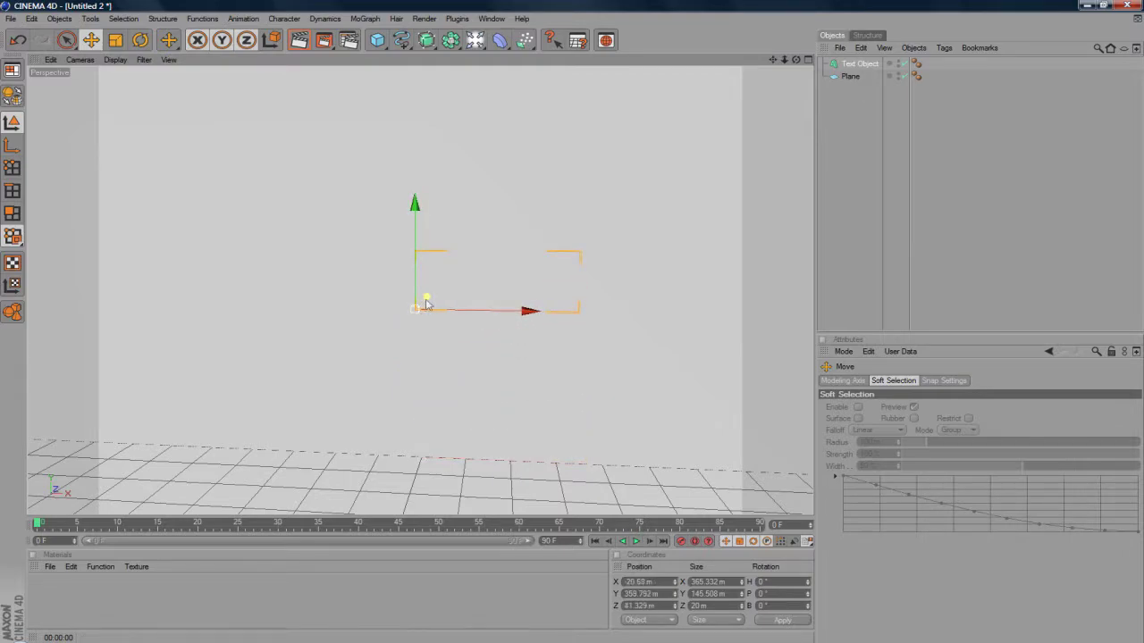
Bring the text toward the camera along Z and centre it in the view
drag(427, 297, 422, 301)
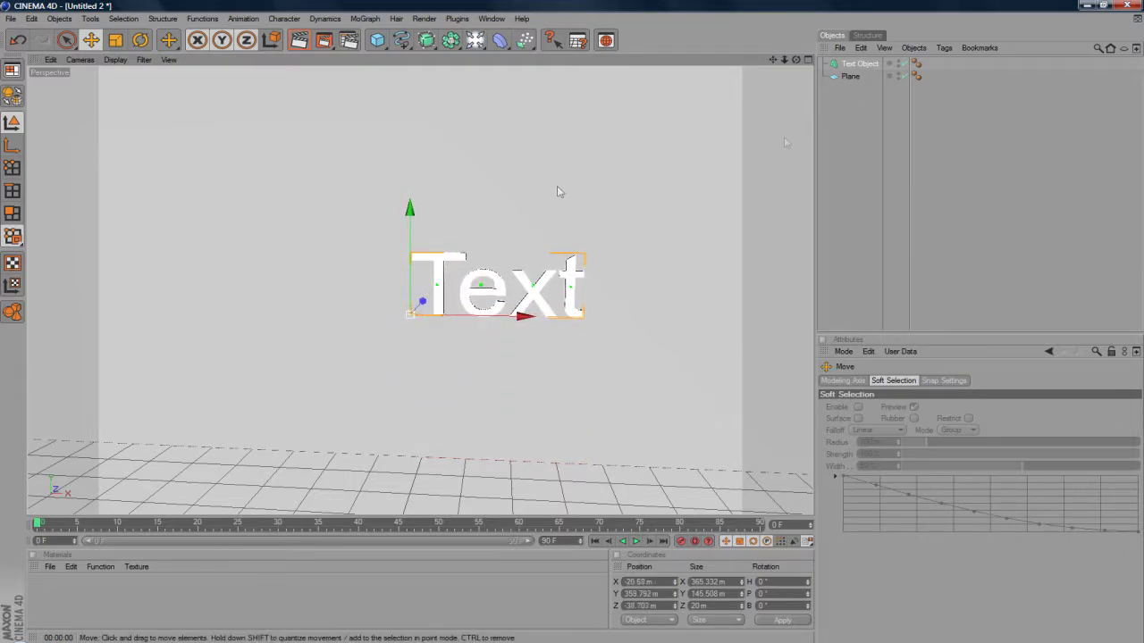
scroll(706, 170, up, 3)
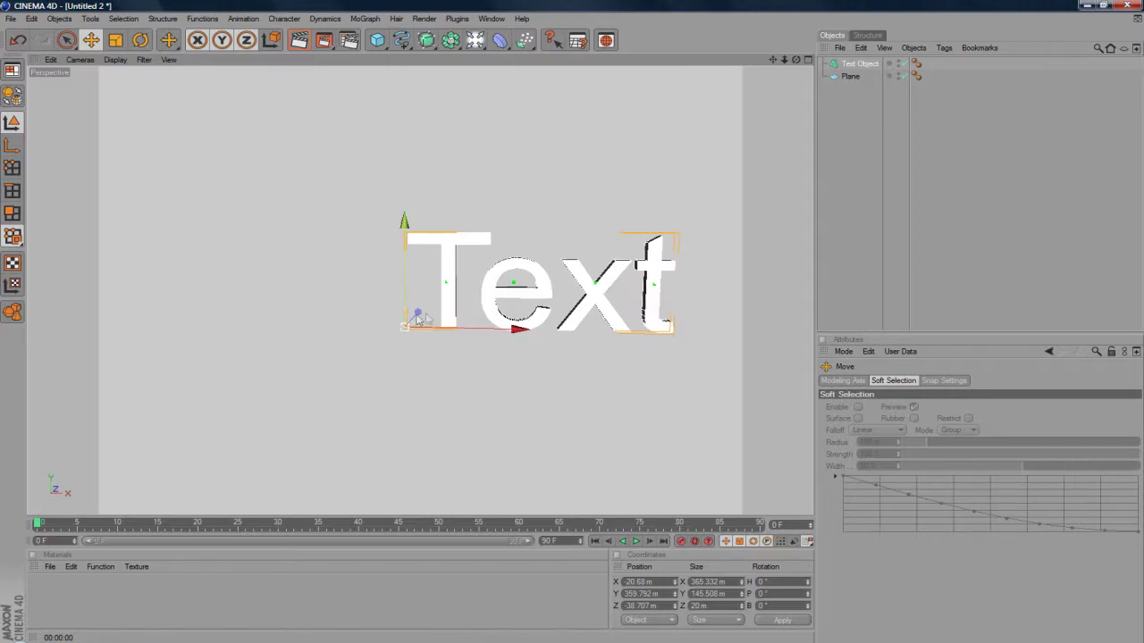
drag(417, 312, 415, 315)
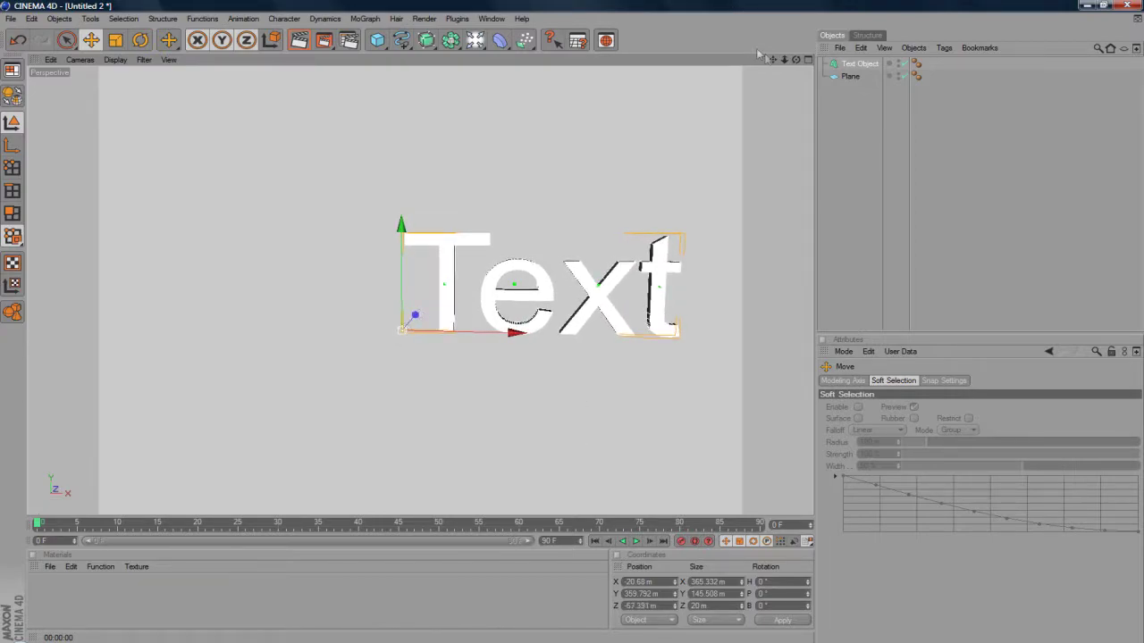
drag(772, 60, 809, 64)
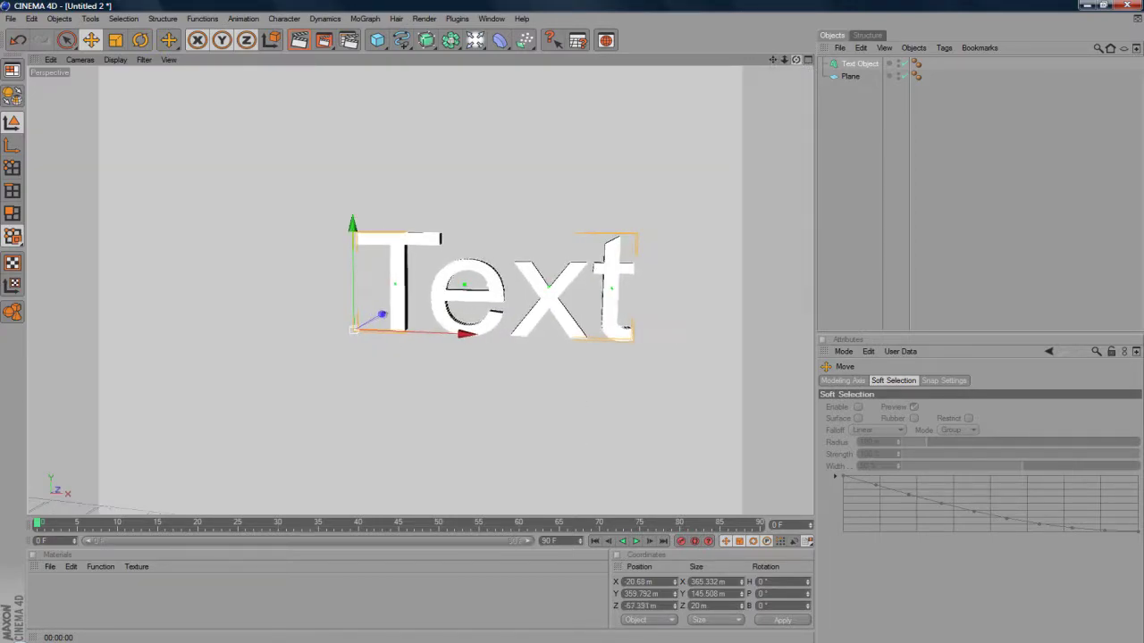
click(856, 63)
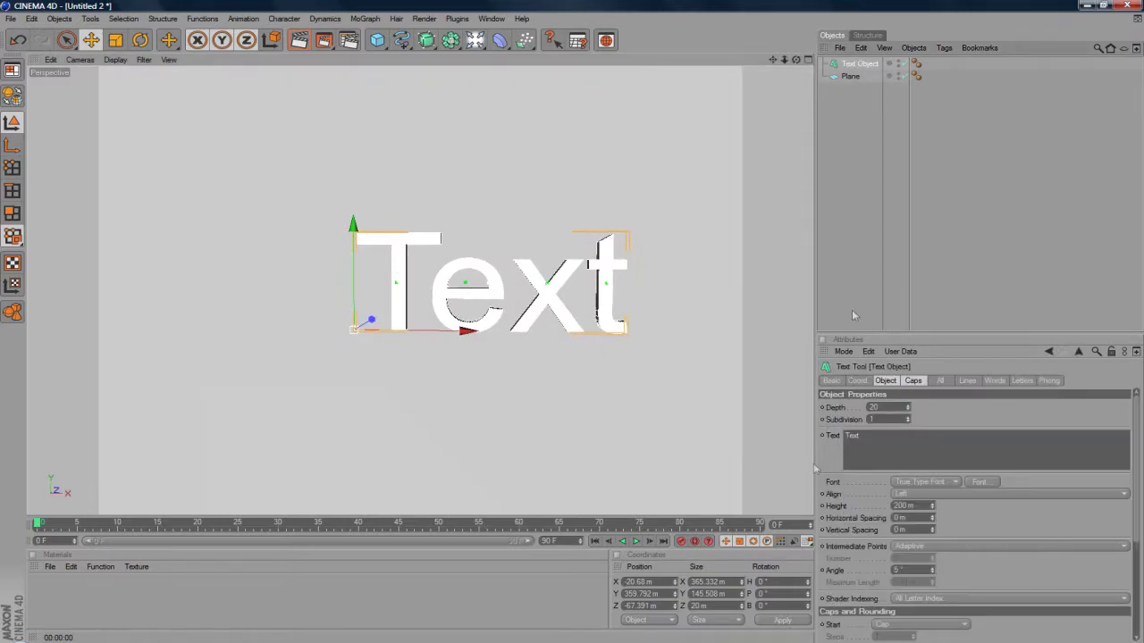
Change the text to 'CHROME' in the Bebas font
click(910, 460)
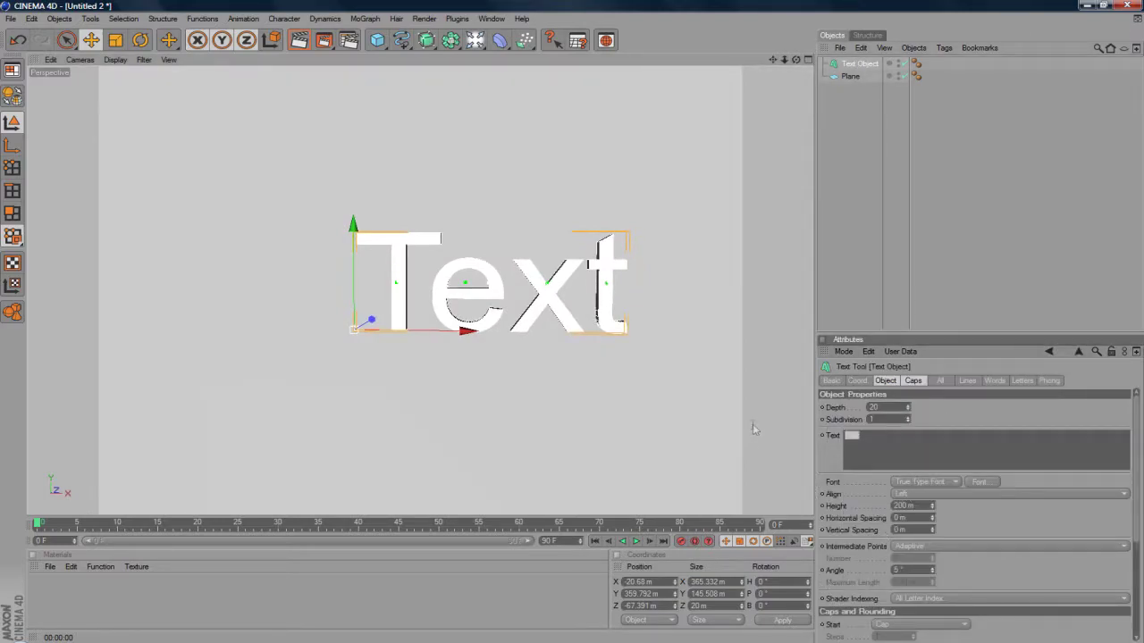
text(CHRO)
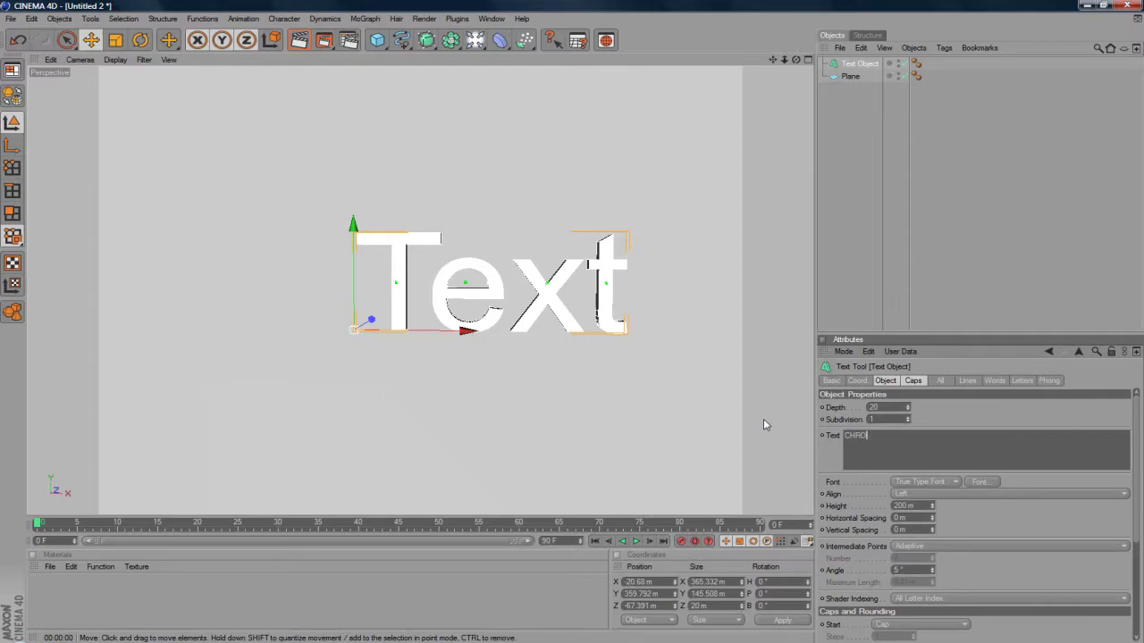
text(ME)
click(980, 482)
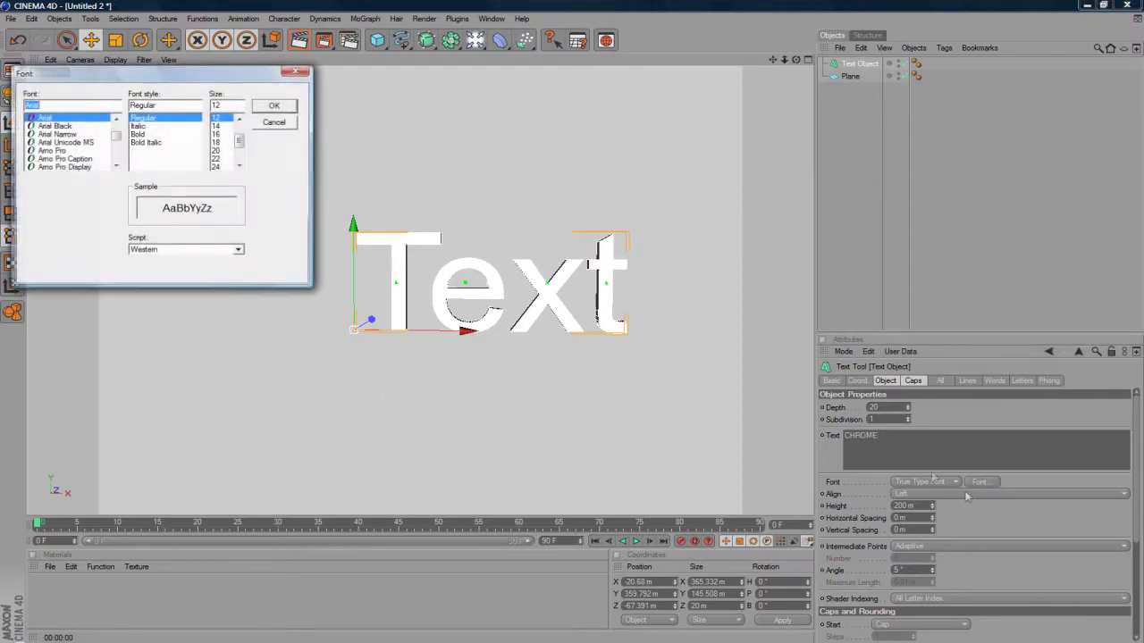
text(BEB)
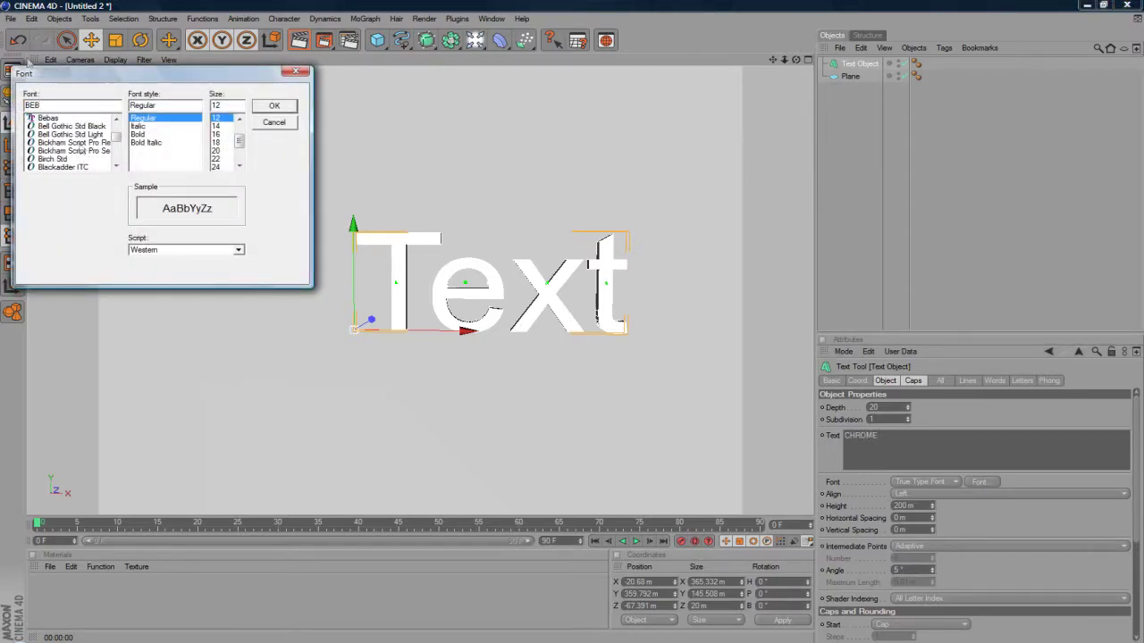
click(53, 118)
click(268, 108)
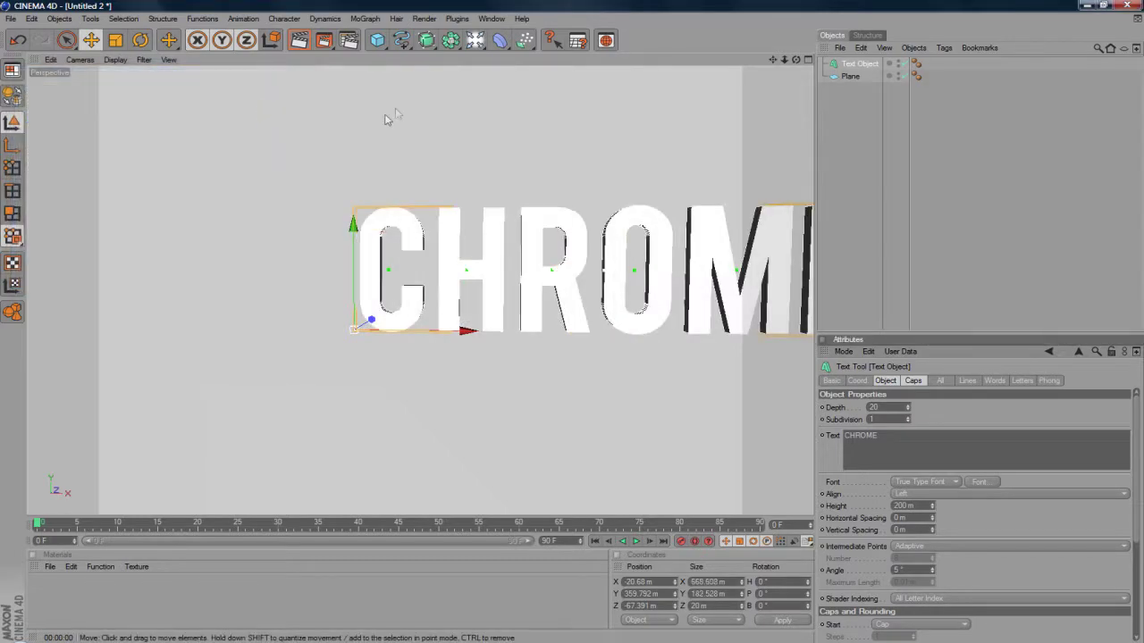
Deepen the CHROME extrusion to 79 m and move the text closer to the camera
drag(773, 60, 630, 64)
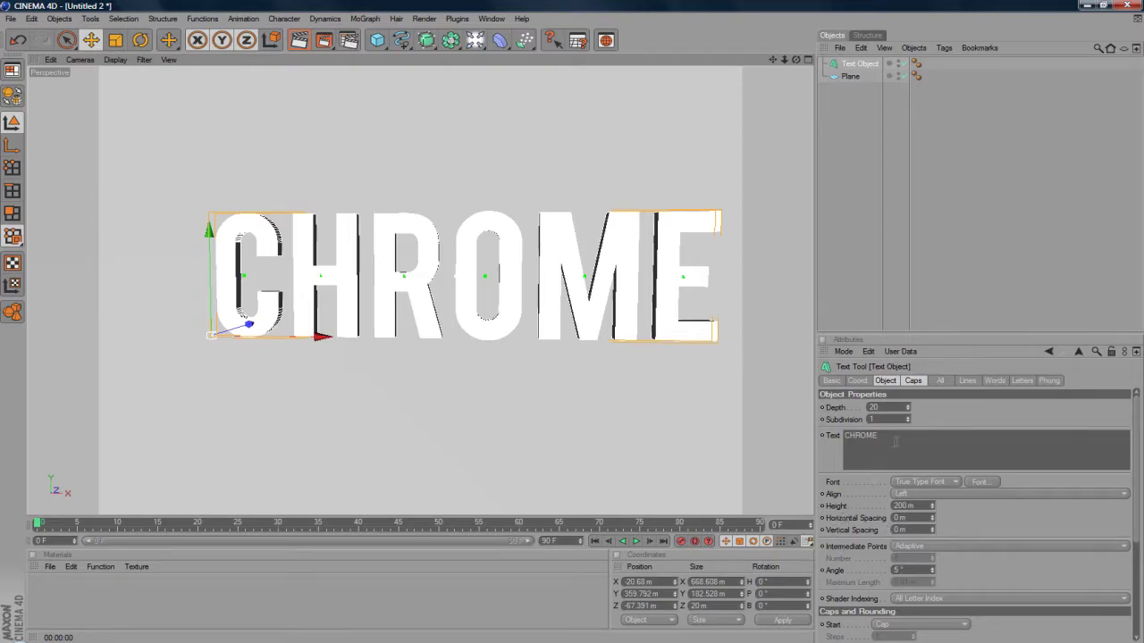
drag(908, 408, 939, 406)
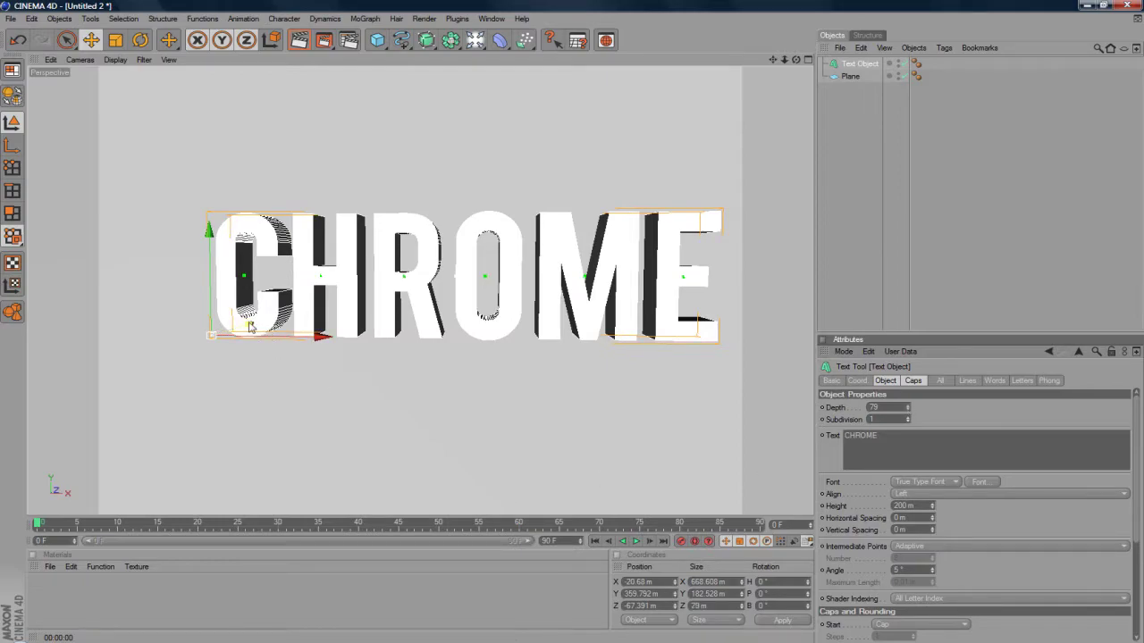
drag(248, 324, 240, 327)
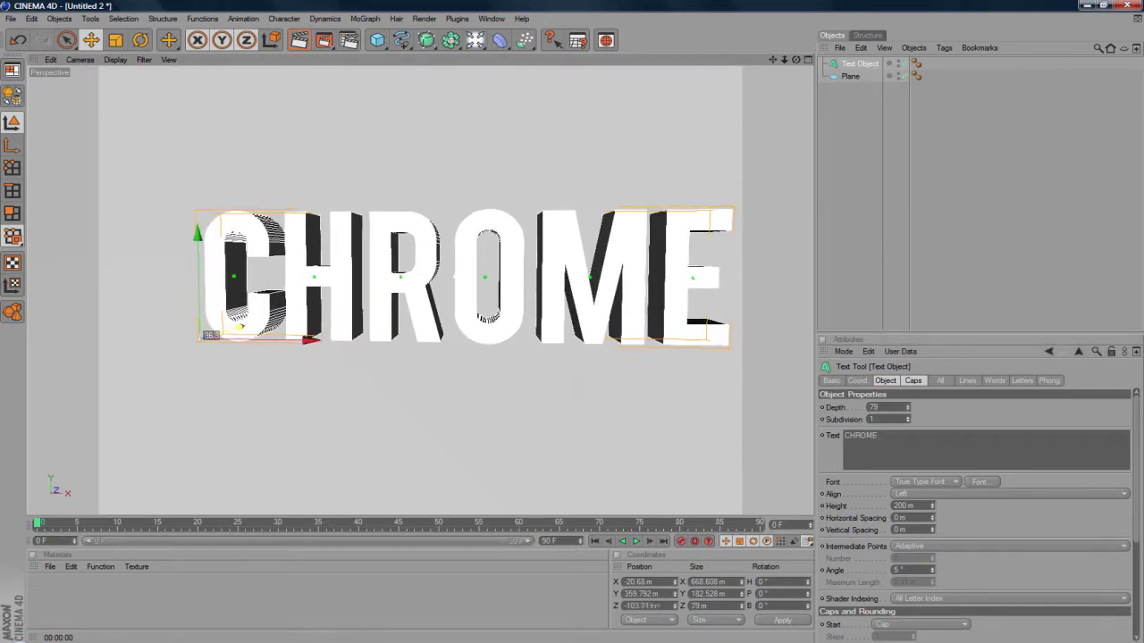
click(1034, 195)
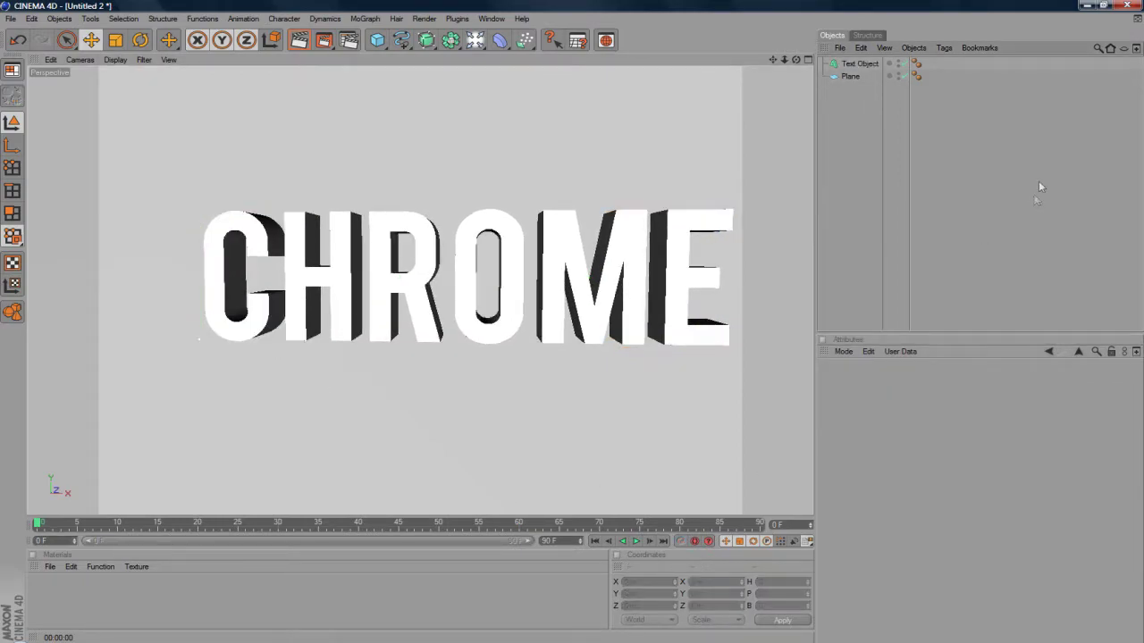
Render a preview, check the plane and text selections, then deselect everything
click(296, 45)
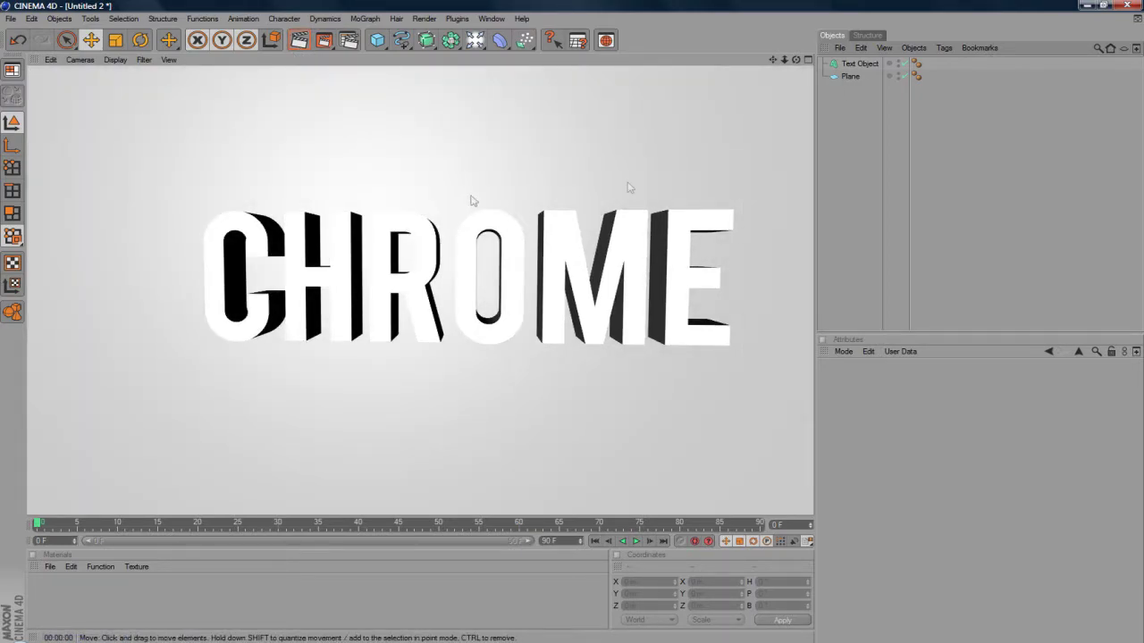
click(849, 76)
click(859, 64)
click(850, 76)
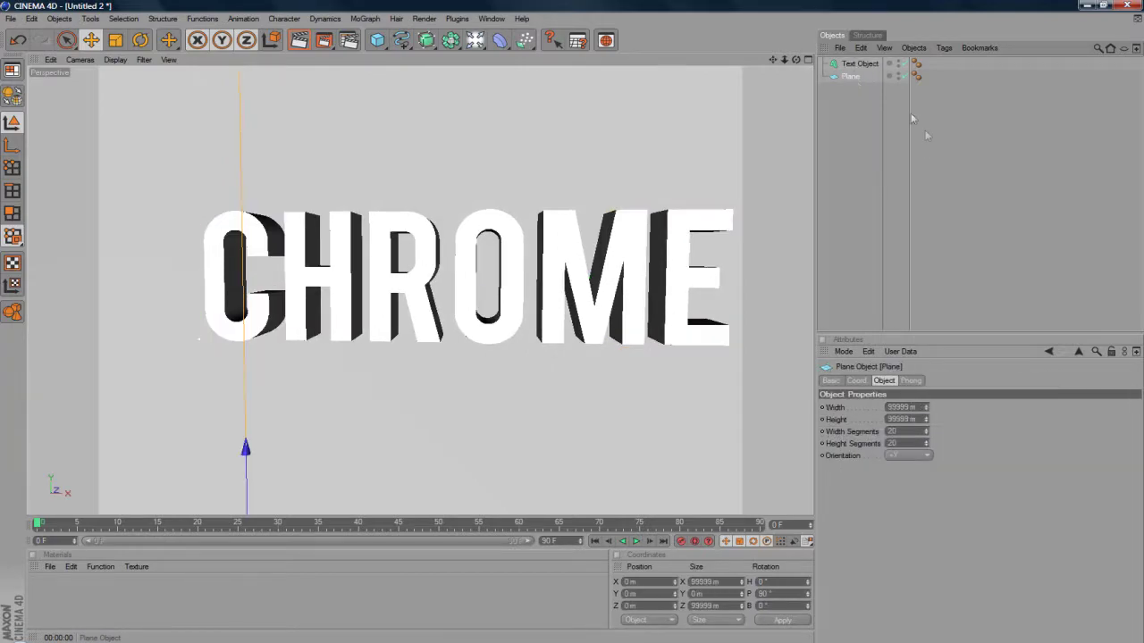
click(928, 146)
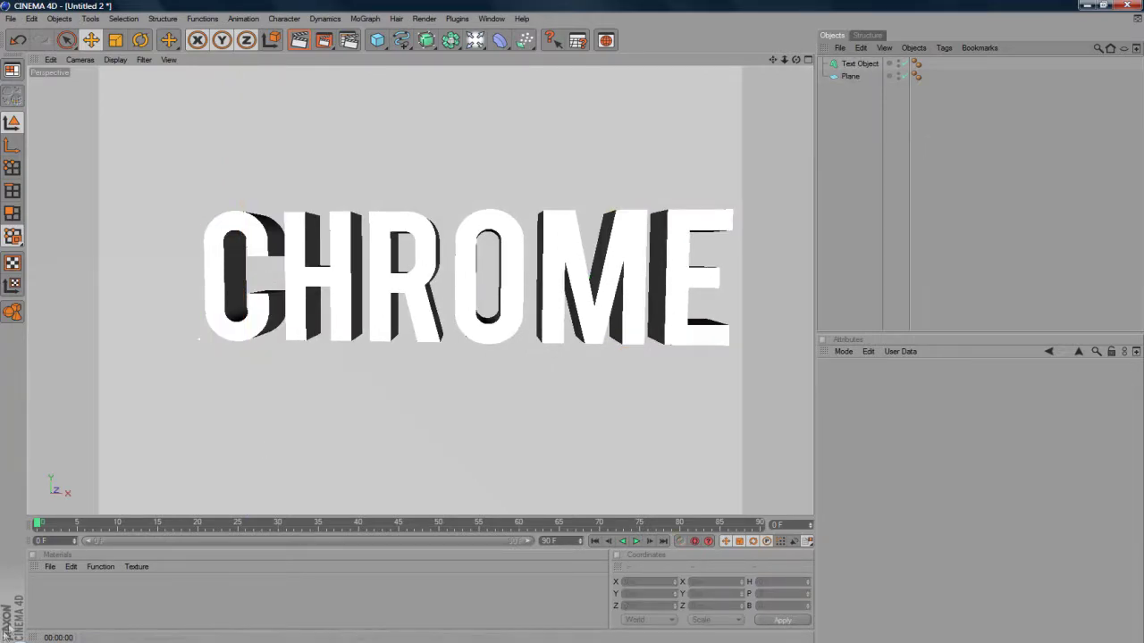
Create a Nukei shader material, discarding a stray PyroCluster, and apply it to the CHROME text
click(50, 568)
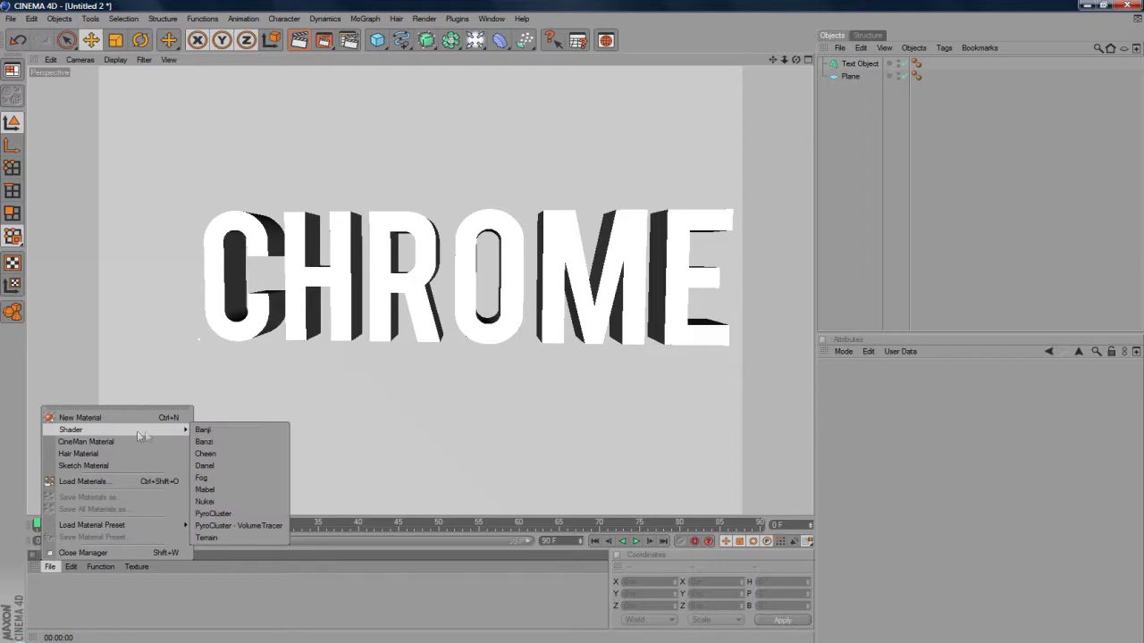
mouse_move(170, 430)
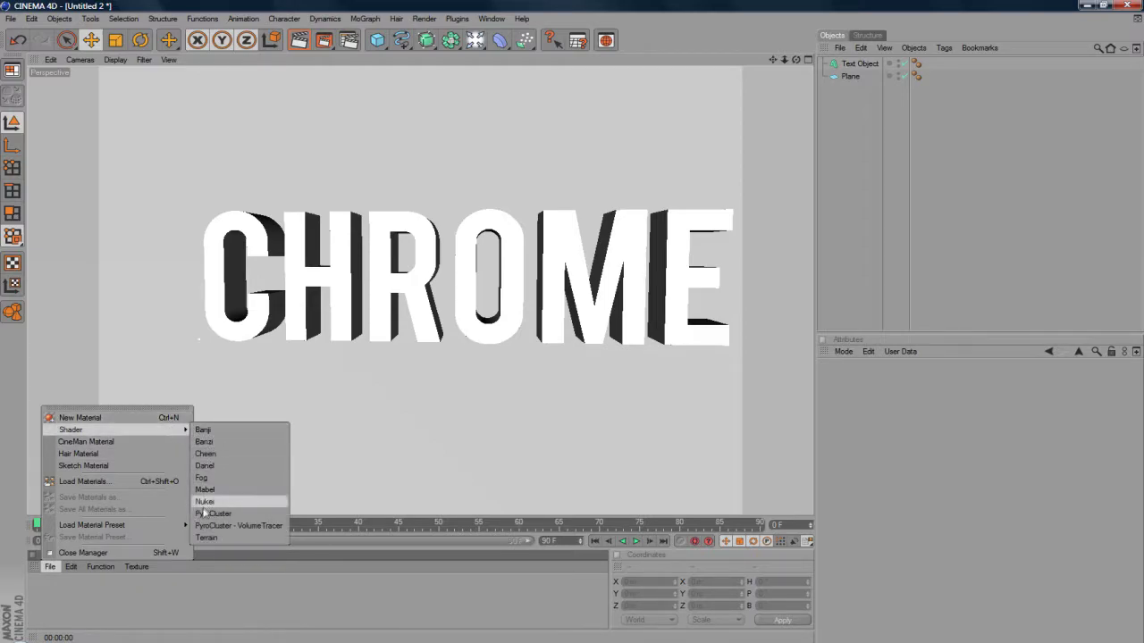
click(200, 508)
key(Delete)
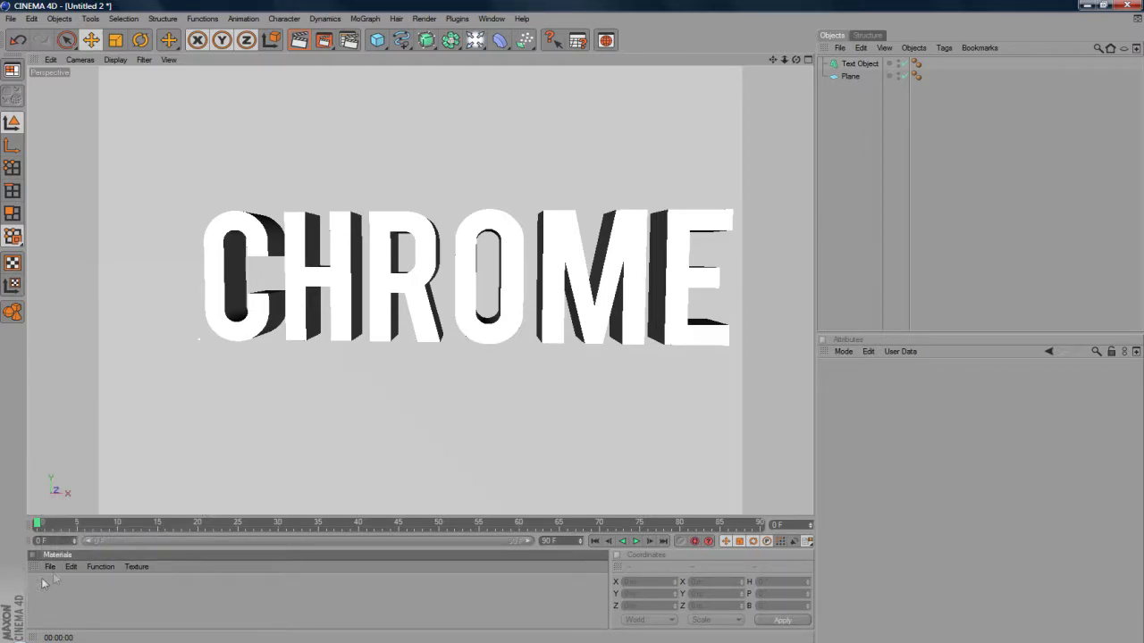
click(50, 567)
mouse_move(134, 430)
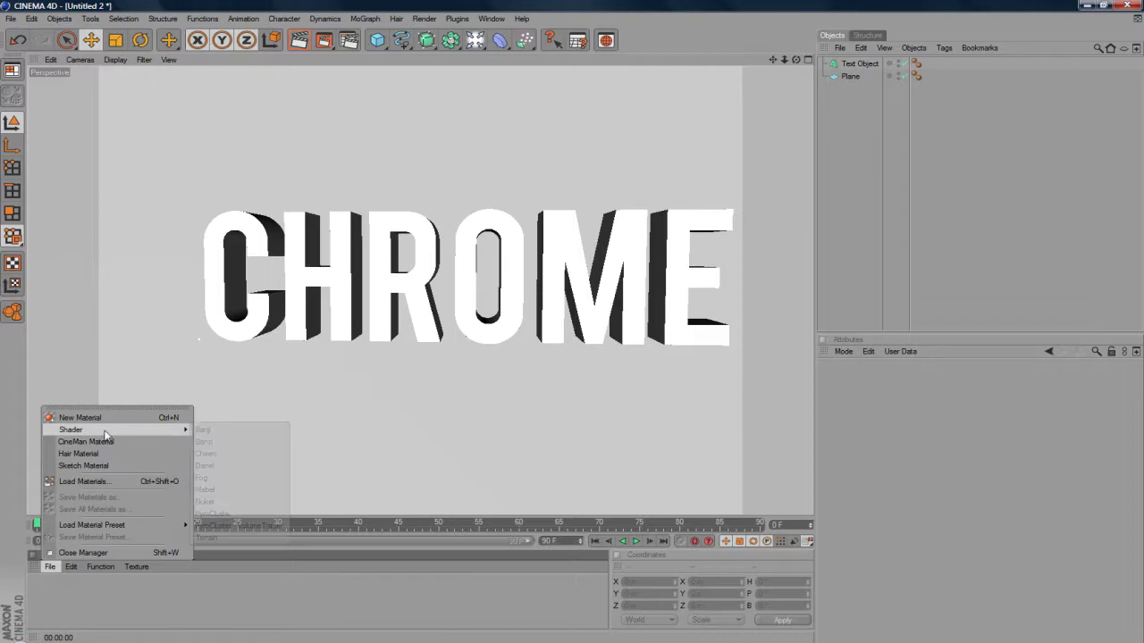
click(231, 502)
drag(251, 294, 261, 304)
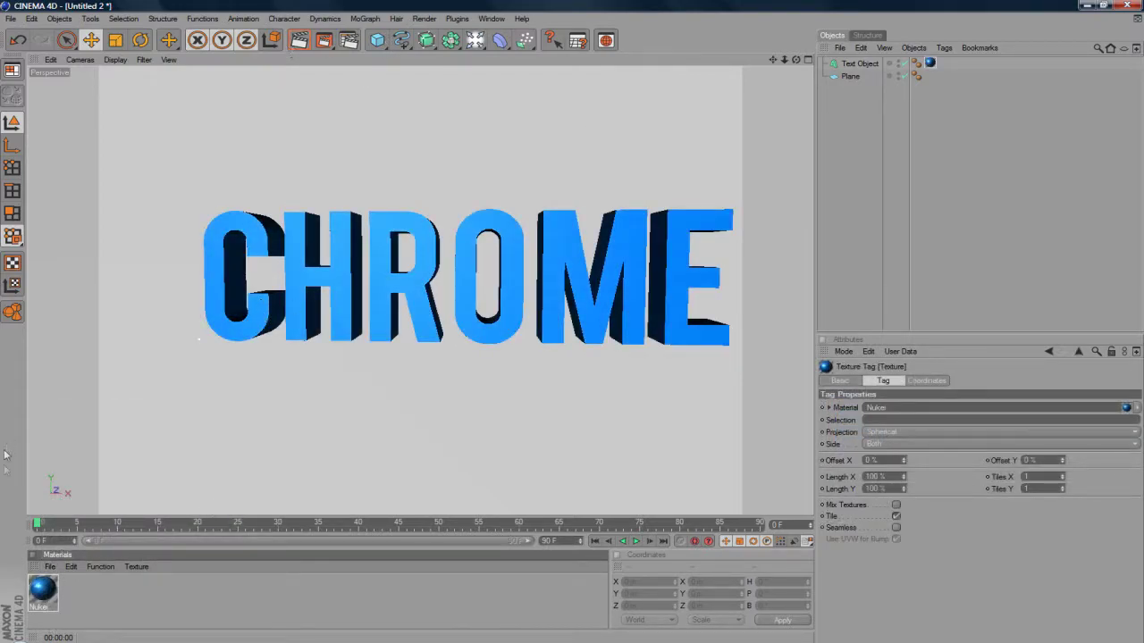
Try a green Diffuse colour on the Nukei material and render a preview
double_click(41, 589)
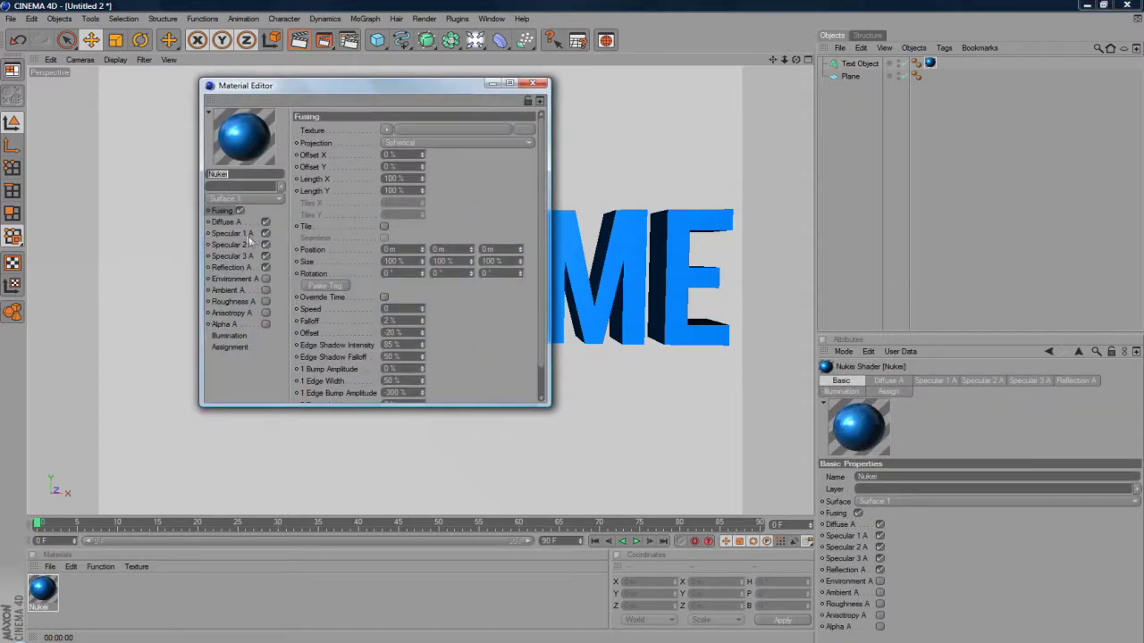
click(240, 222)
click(348, 131)
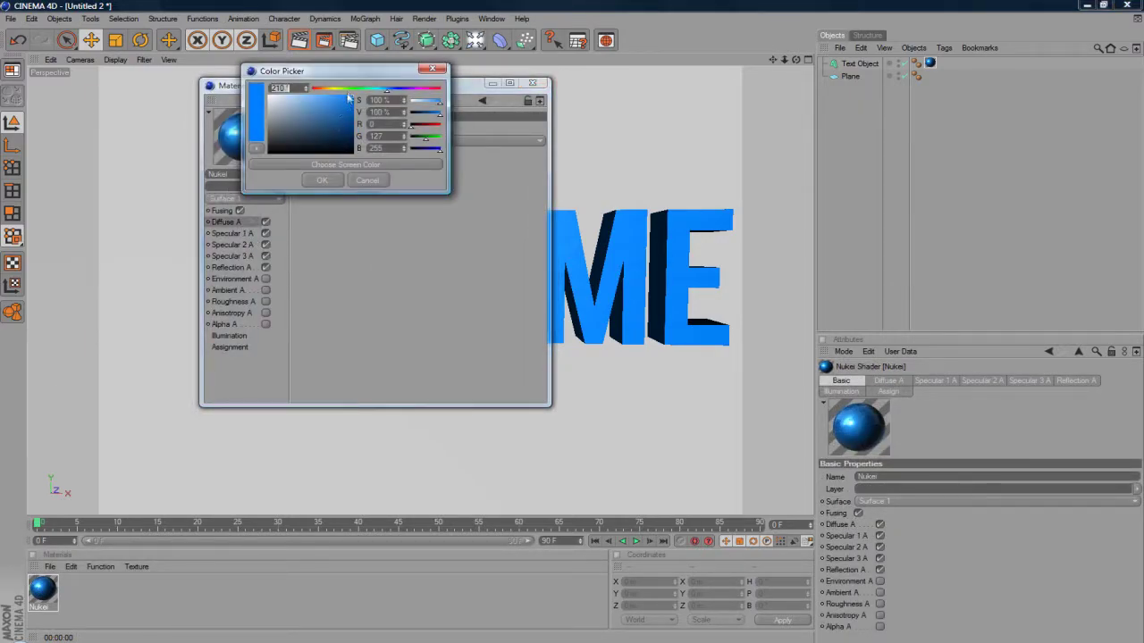
click(353, 89)
click(332, 182)
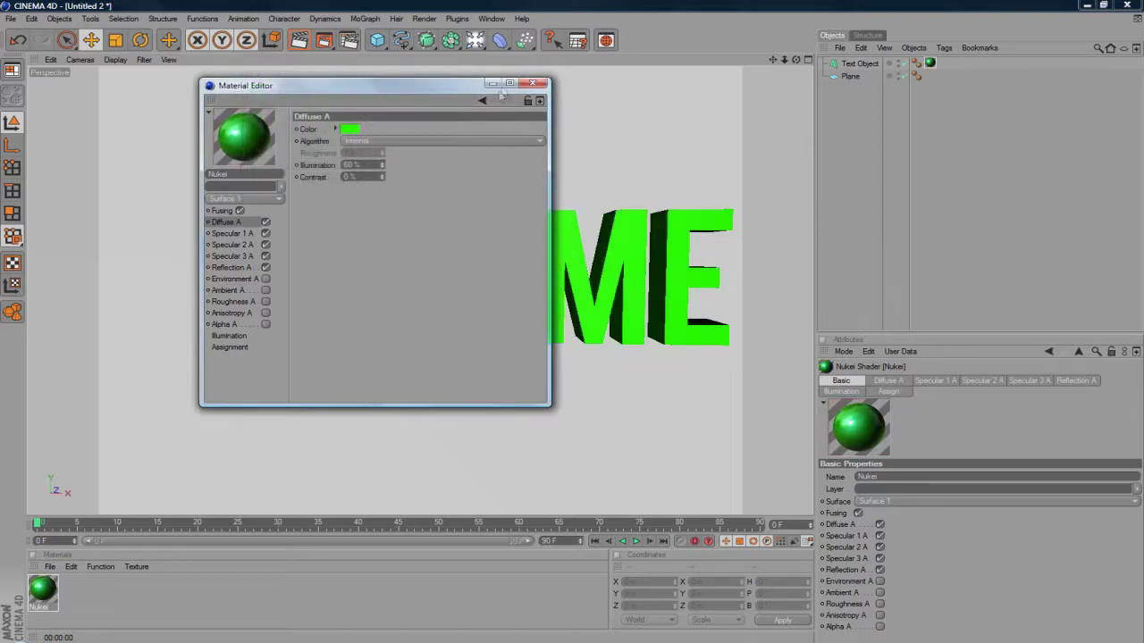
click(533, 84)
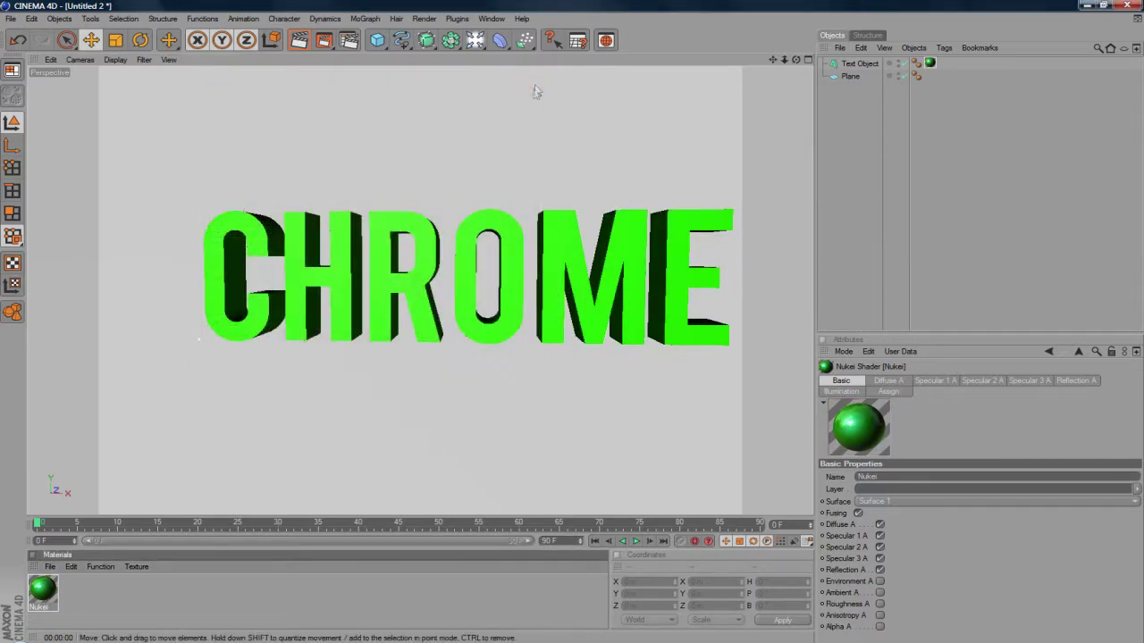
click(299, 40)
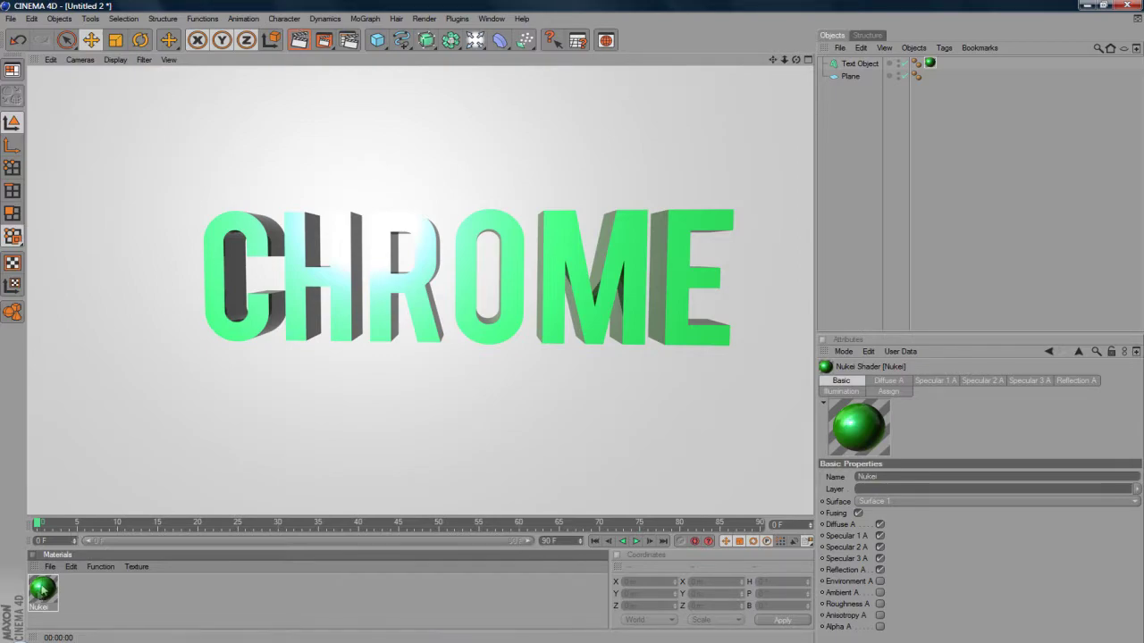
Undo the green colour, re-render with the blue material, and select the text
key(ctrl+z)
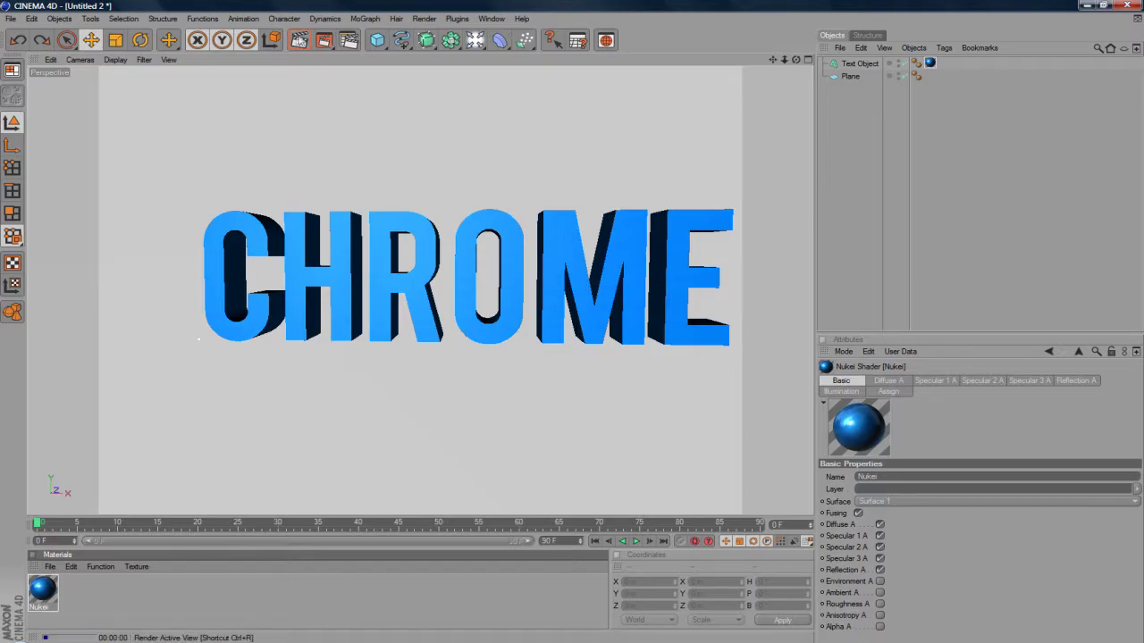
click(298, 41)
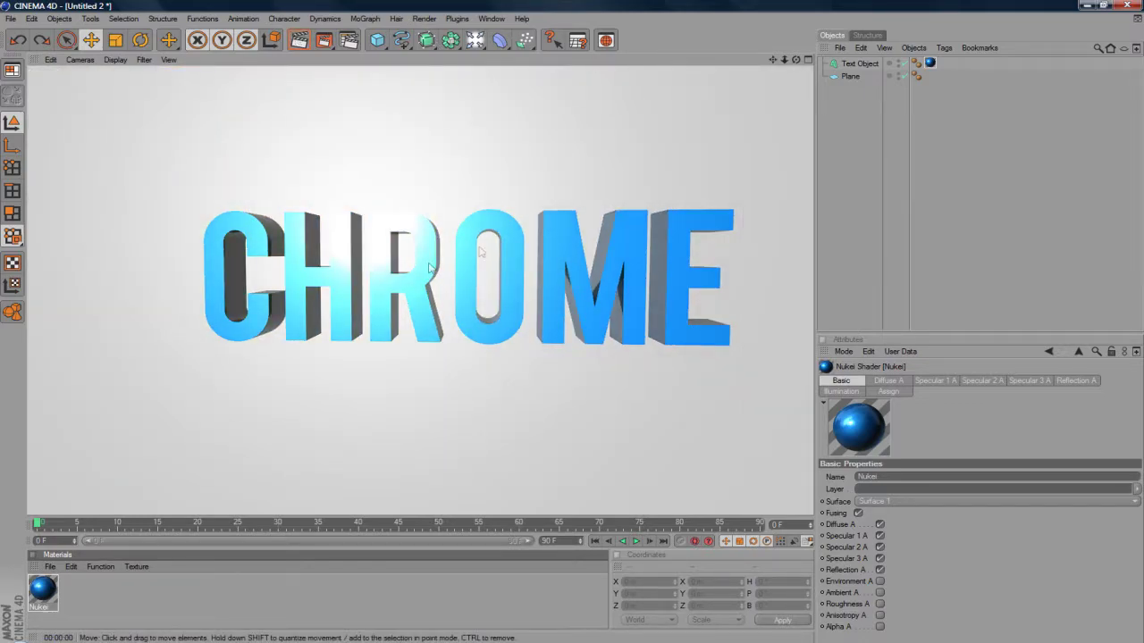
click(795, 60)
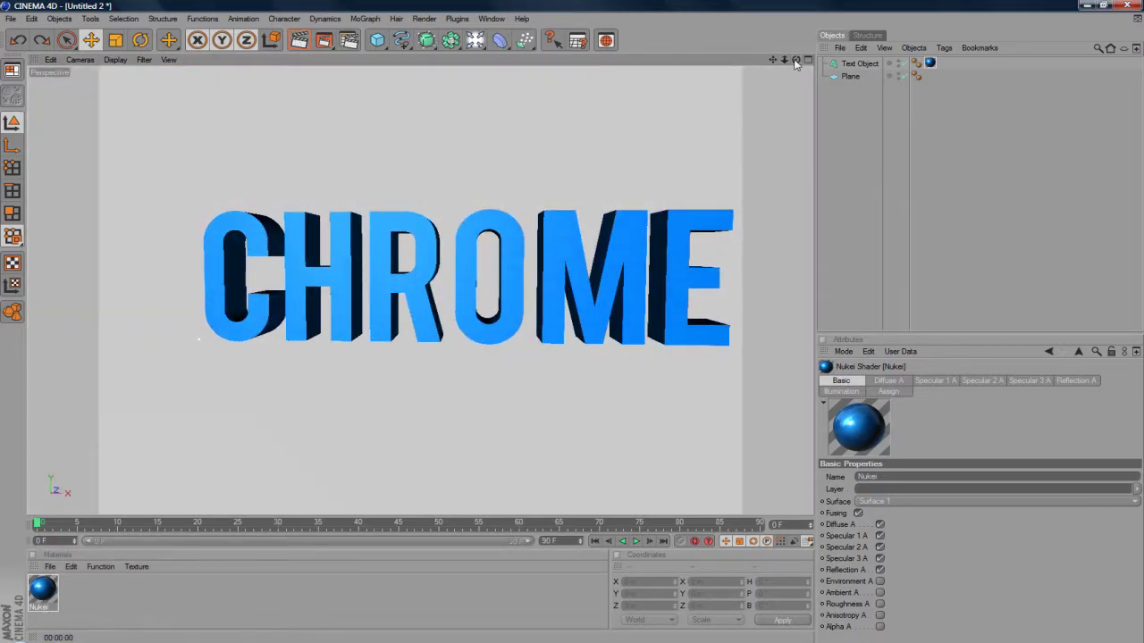
click(854, 64)
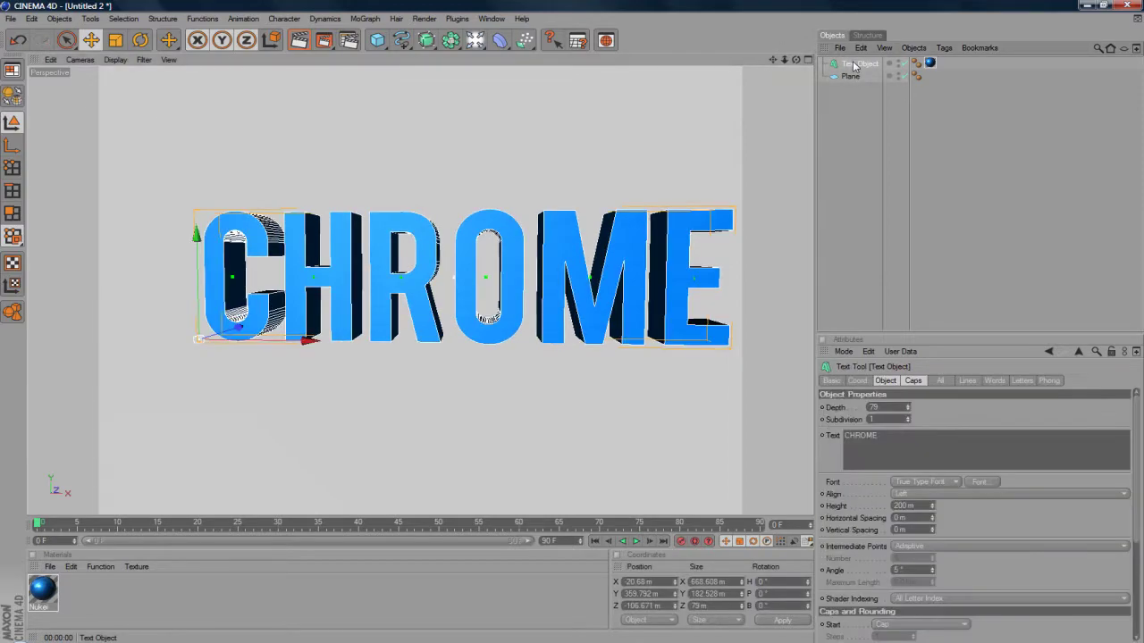
Make the CHROME text editable and start turning it about its heading
click(10, 93)
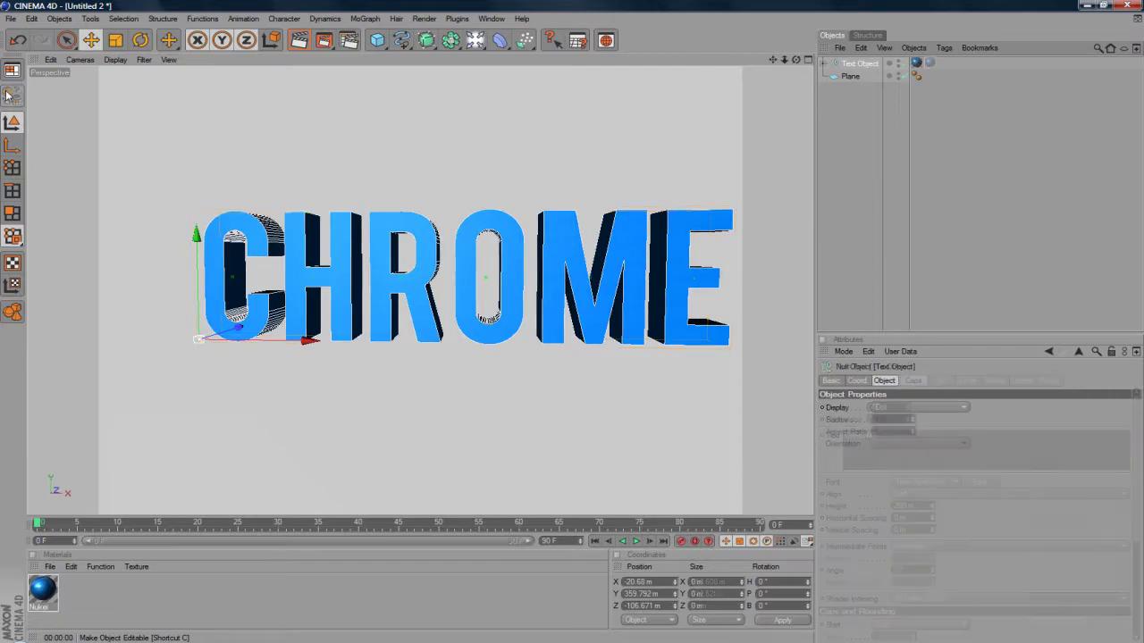
click(140, 40)
mouse_move(161, 350)
mouse_down()
mouse_move(182, 355)
mouse_move(166, 353)
mouse_up()
click(850, 64)
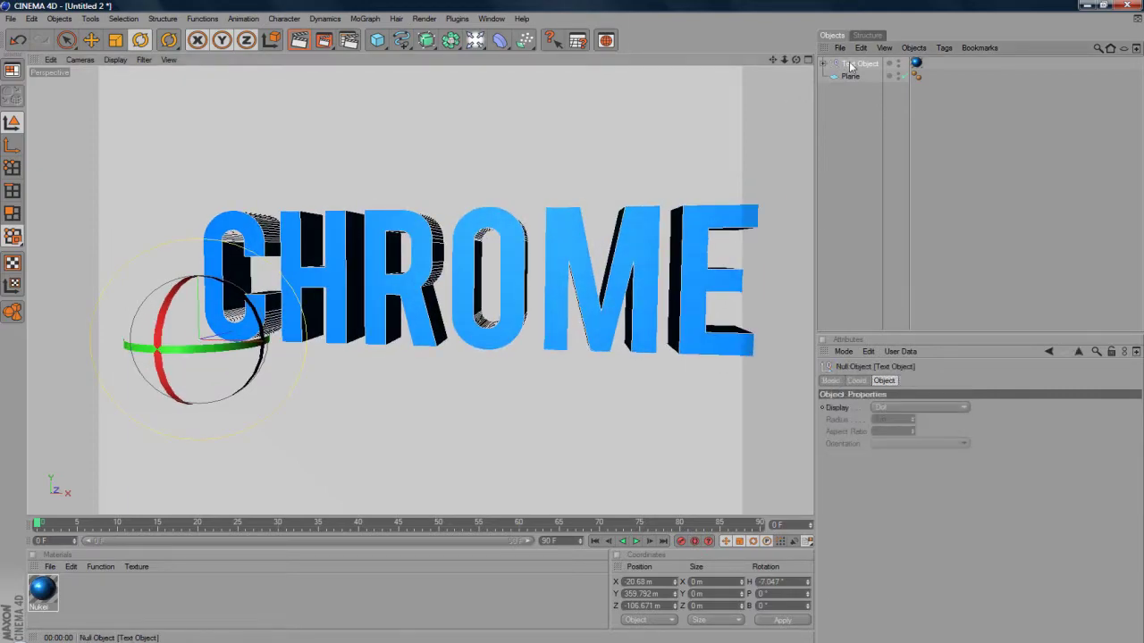
click(548, 261)
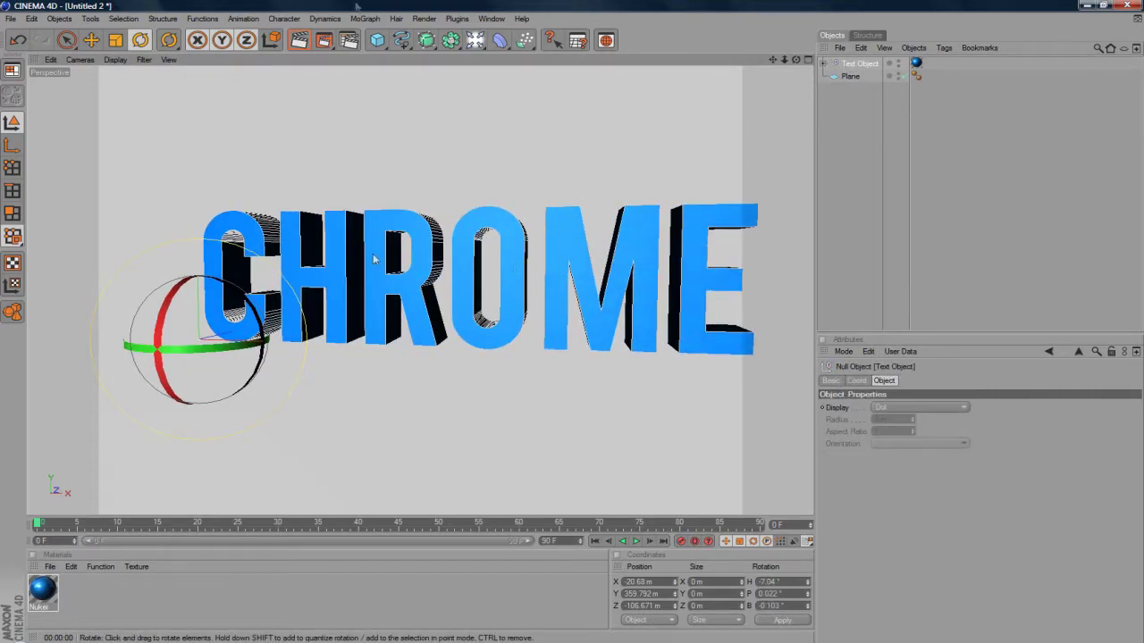
Turn the text to about −12° heading so it angles slightly across the view
click(92, 40)
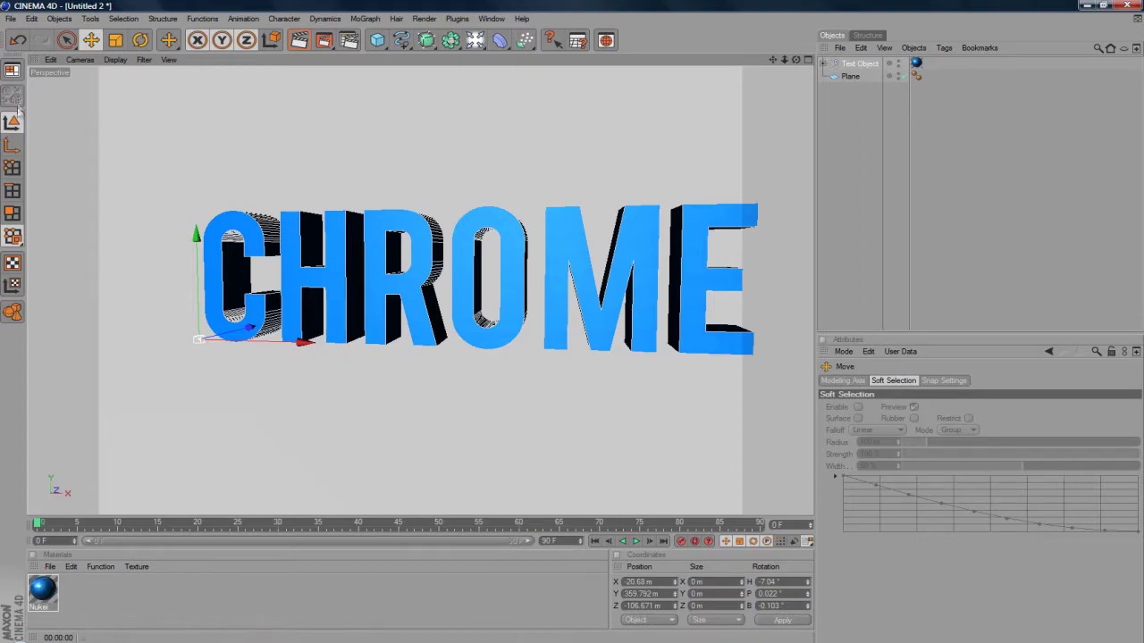
key(r)
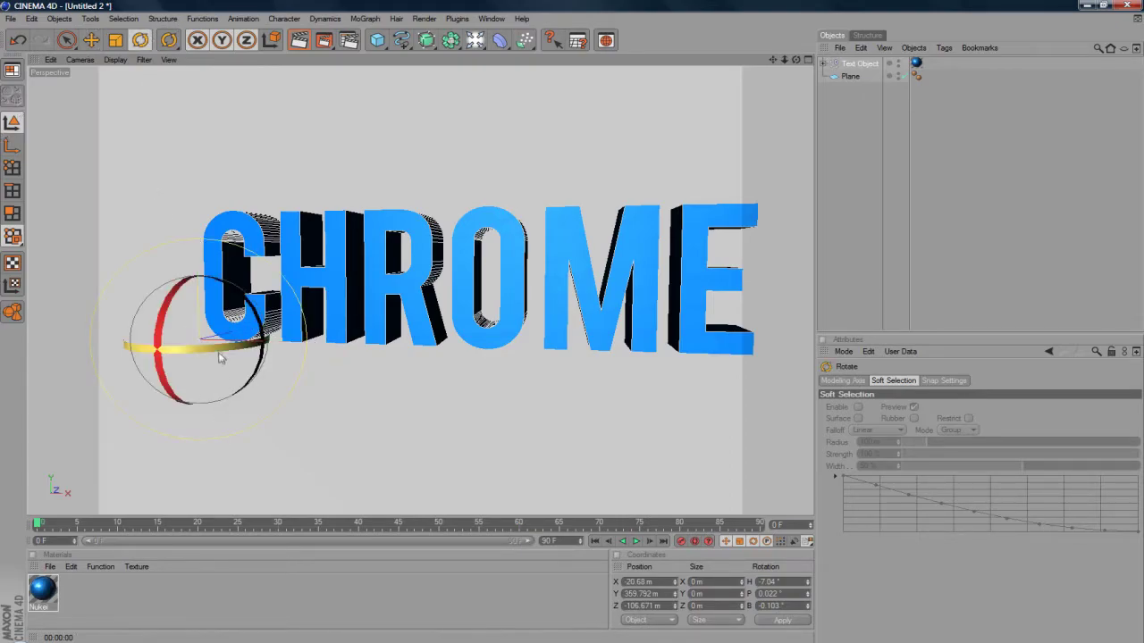
drag(221, 358, 11, 463)
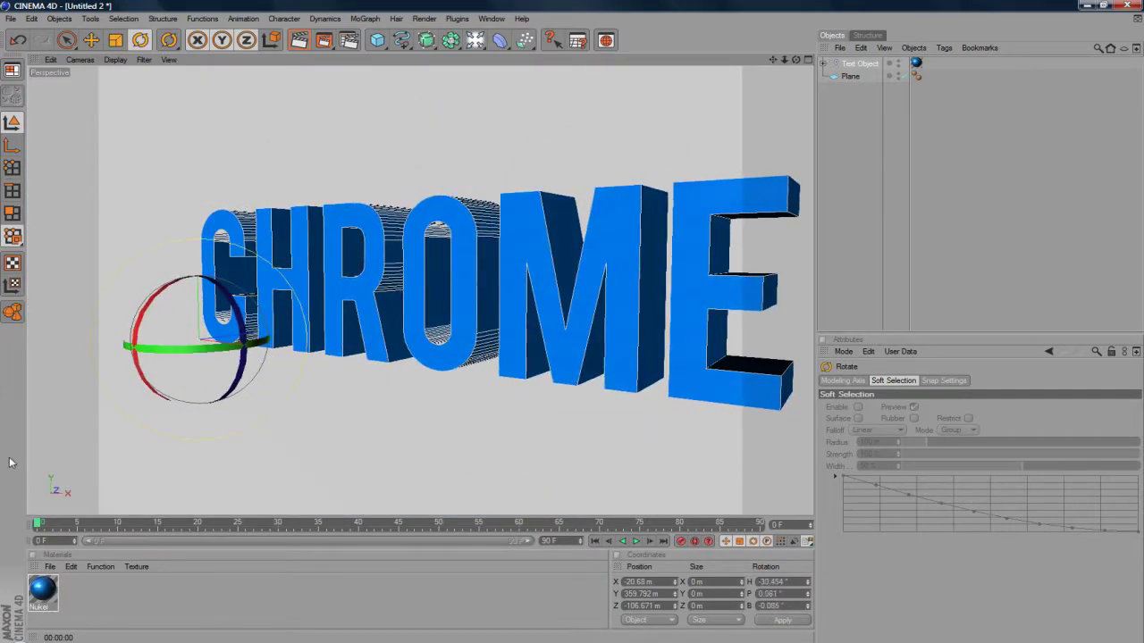
drag(119, 383, 250, 362)
Select the individual letter C with the Move tool
click(326, 280)
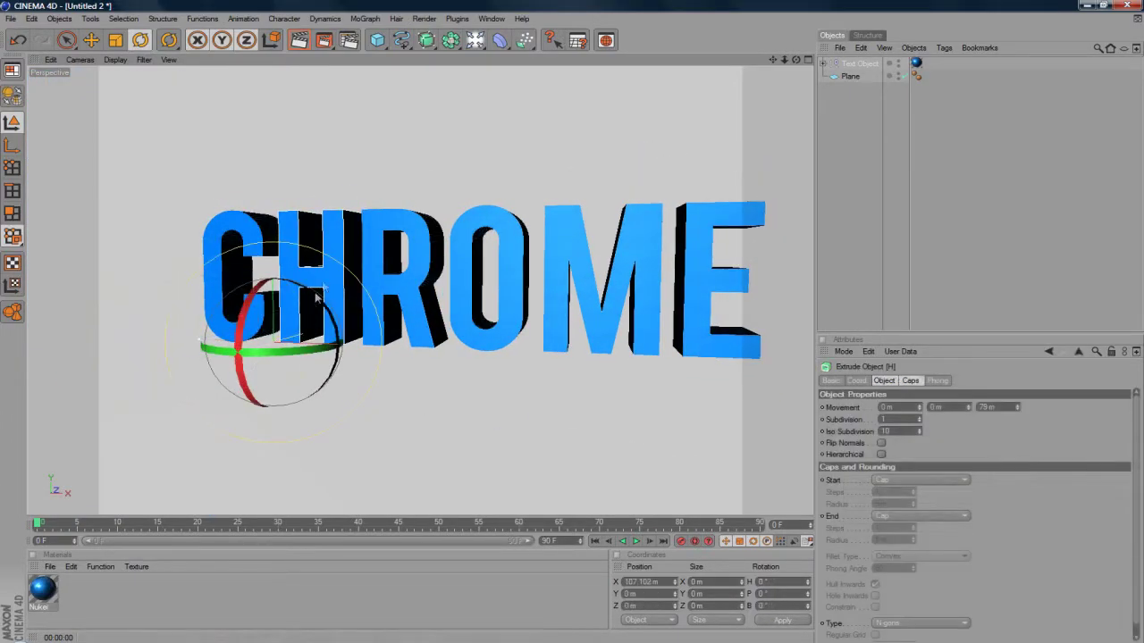
click(91, 39)
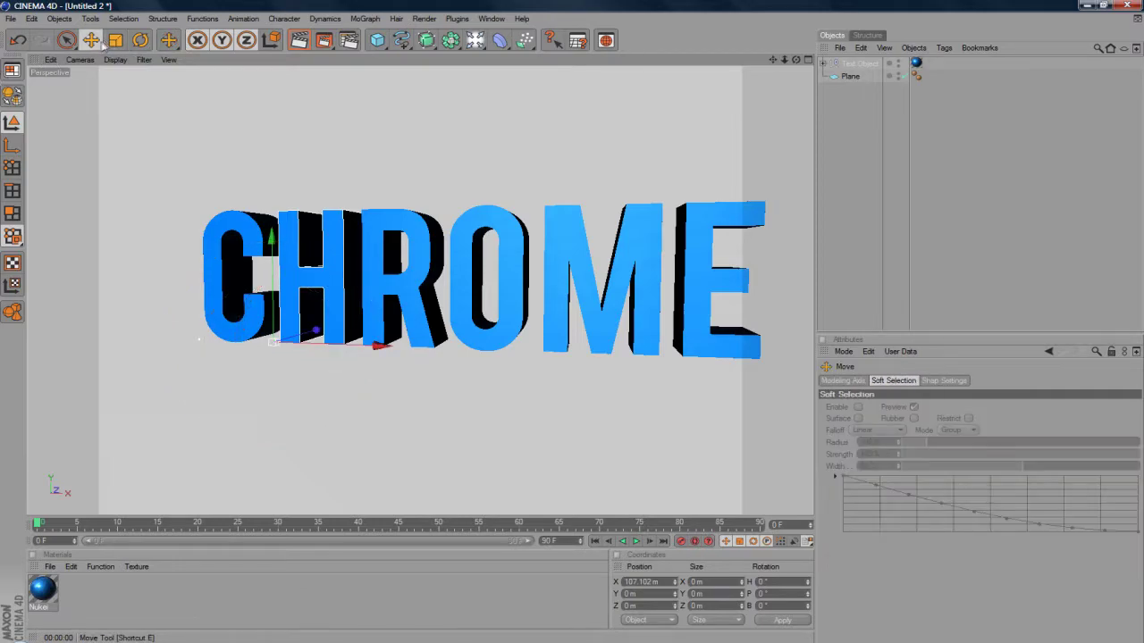
click(259, 308)
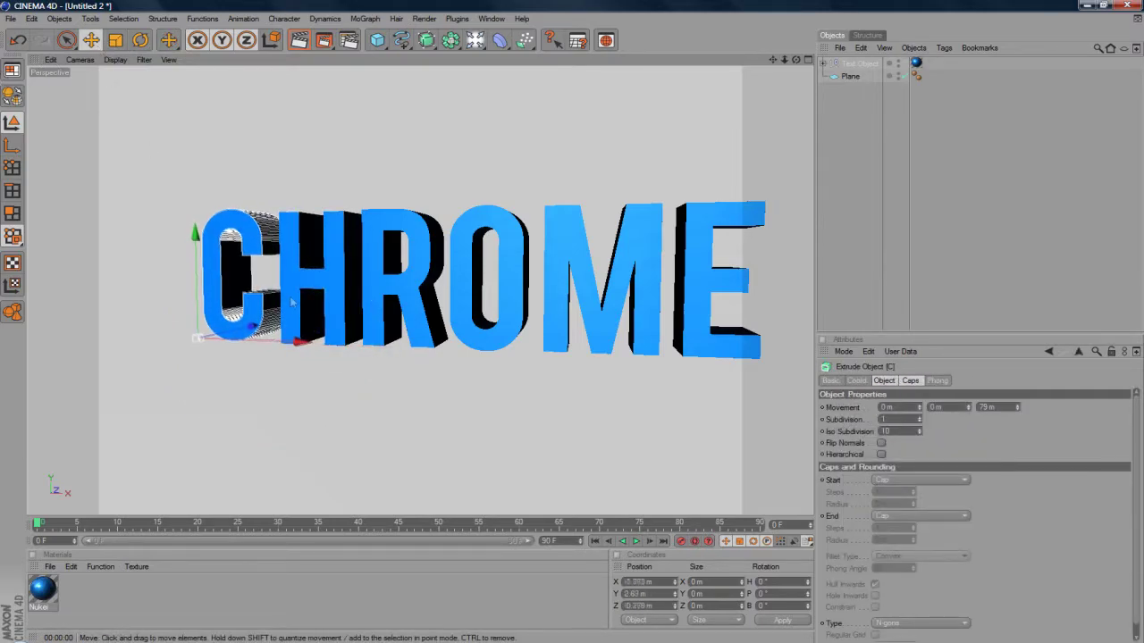
Angle the letters C and H individually, turning C and tilting H forward
key(r)
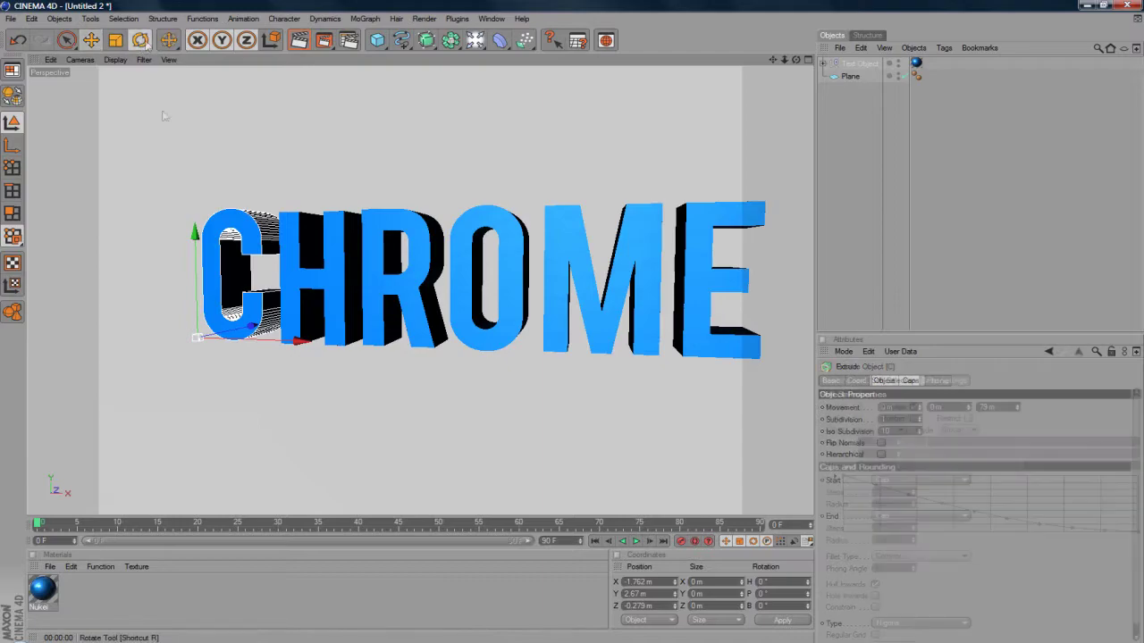
drag(225, 352, 165, 349)
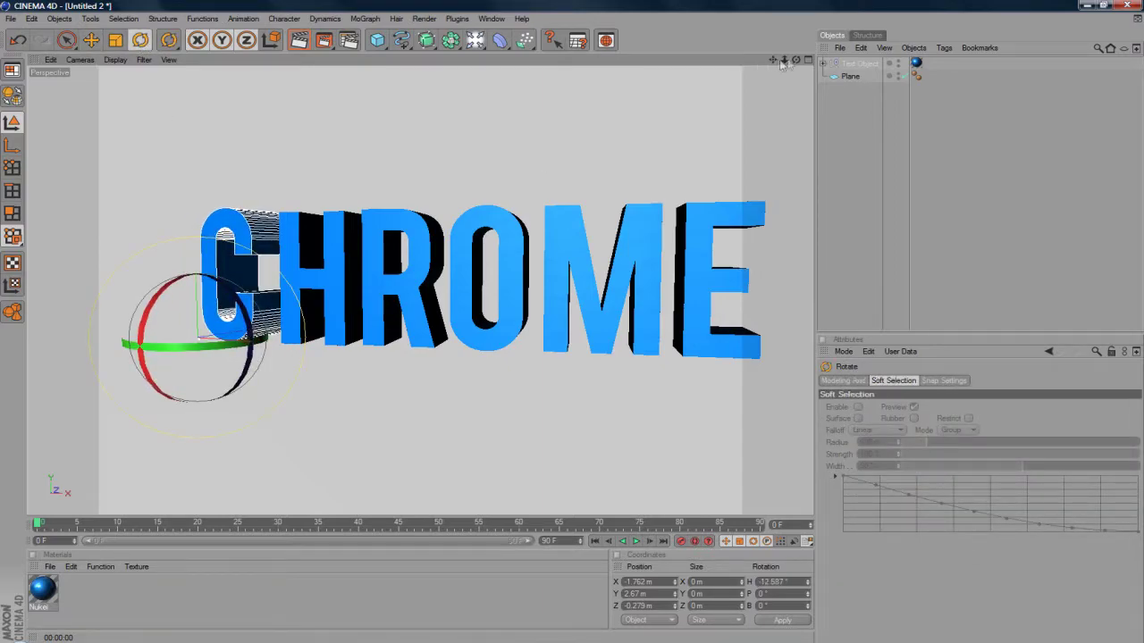
drag(783, 64, 768, 68)
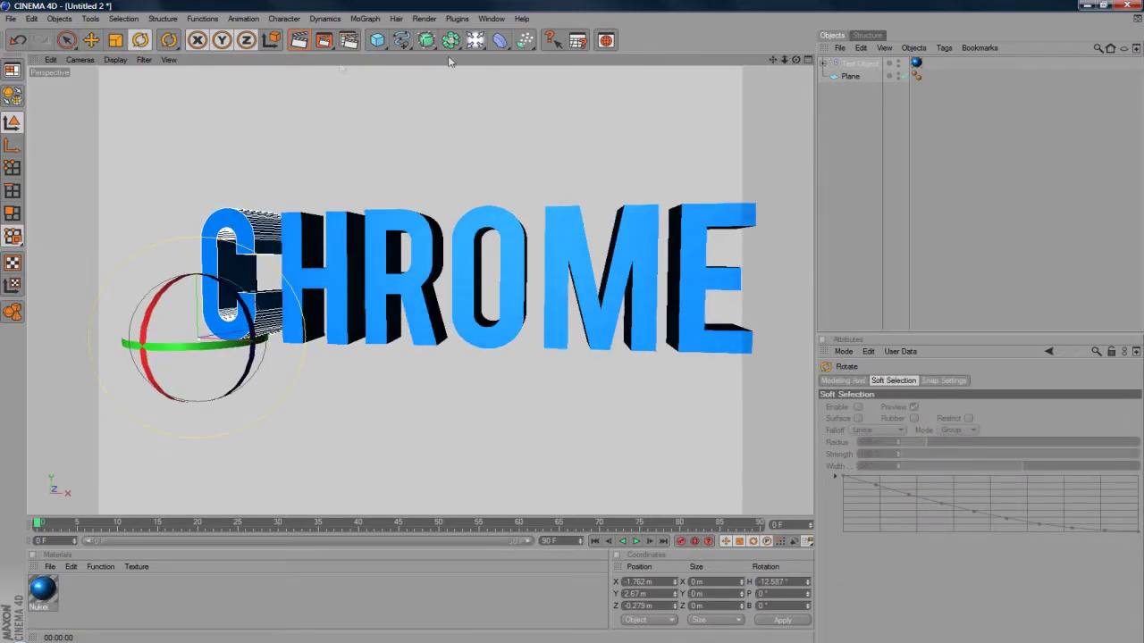
click(12, 95)
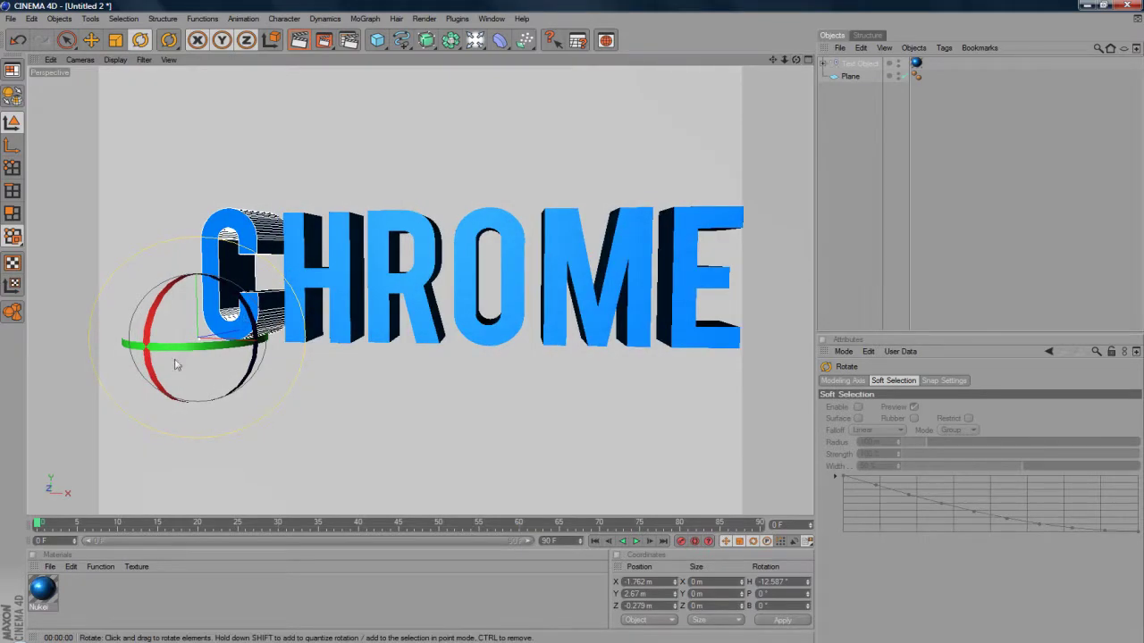
drag(175, 365, 211, 356)
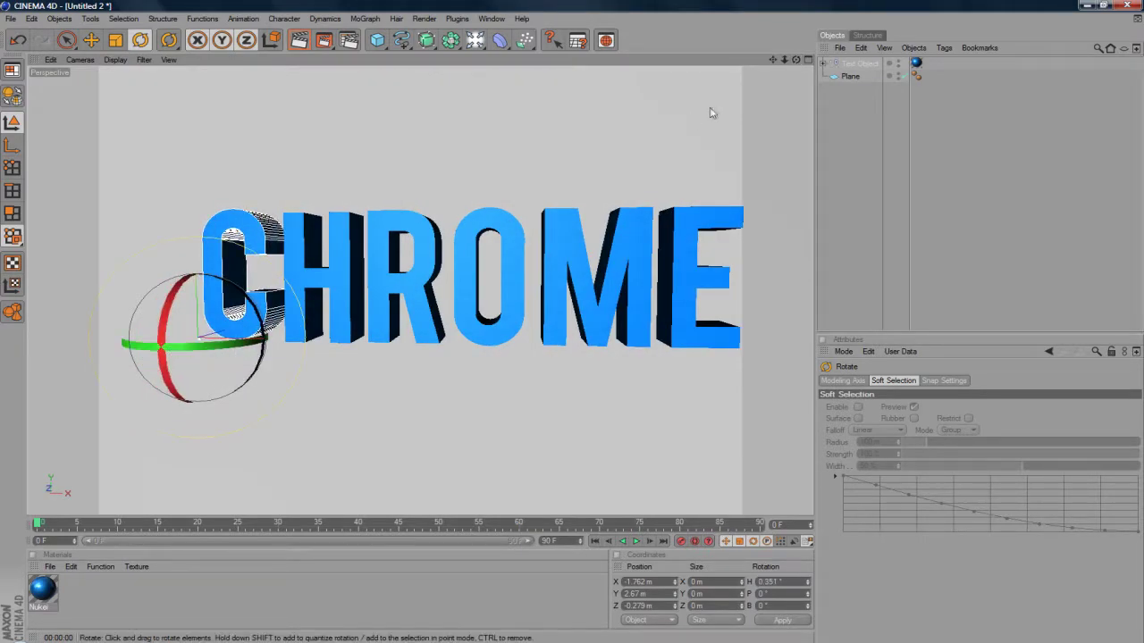
drag(798, 61, 790, 66)
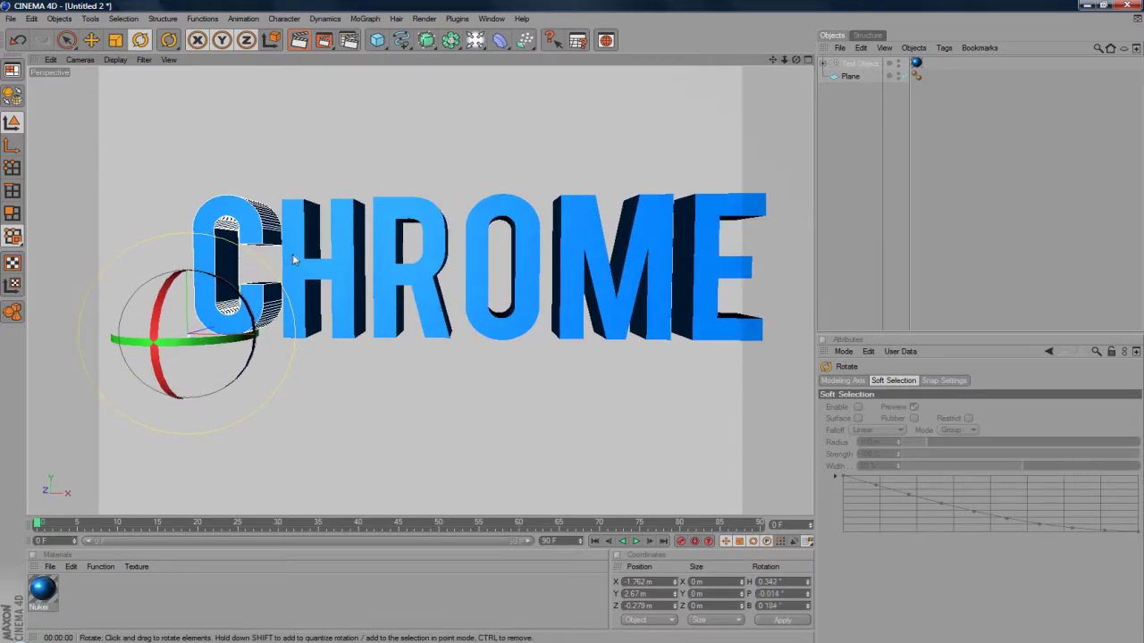
click(314, 261)
drag(261, 322, 312, 300)
Try rotating the R then undo it, and turn the O about its vertical axis
click(402, 281)
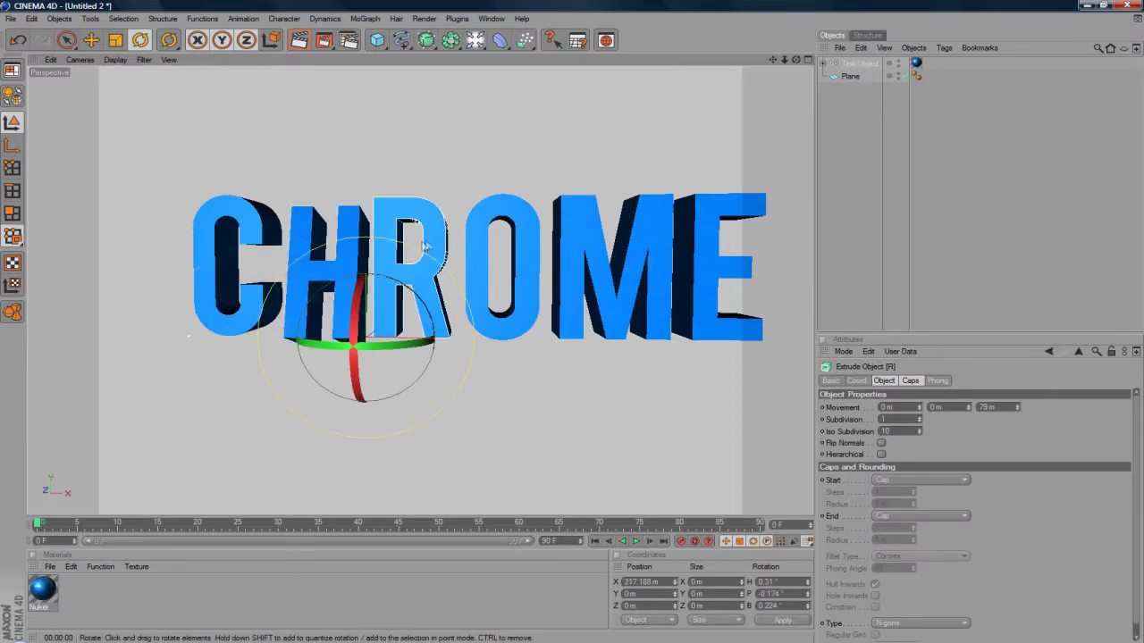
click(426, 249)
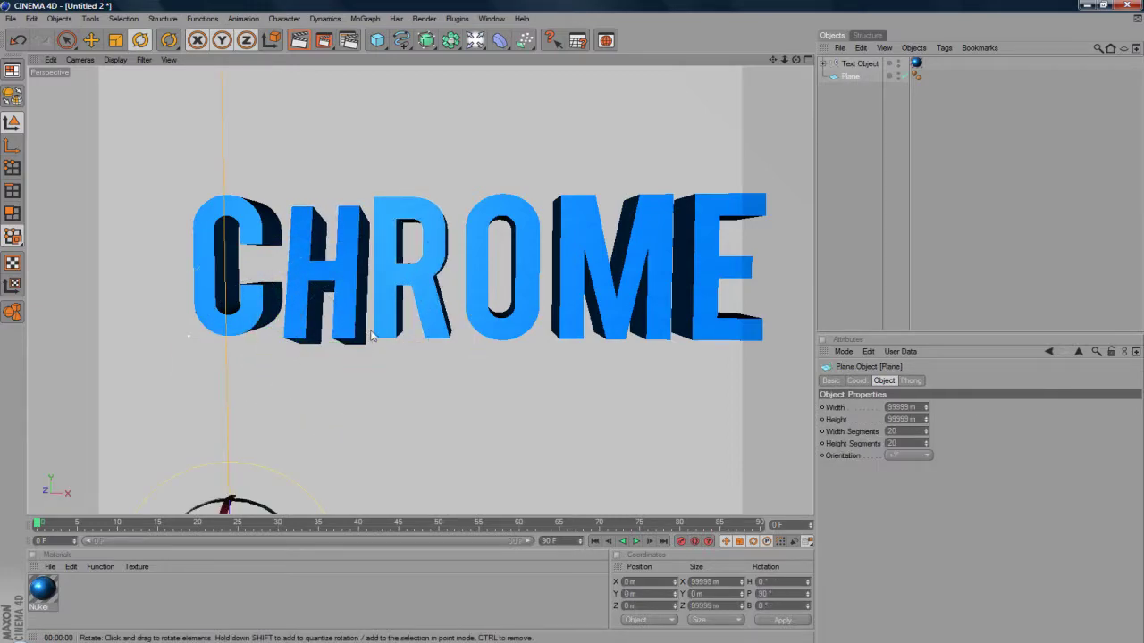
click(430, 276)
click(406, 277)
click(394, 275)
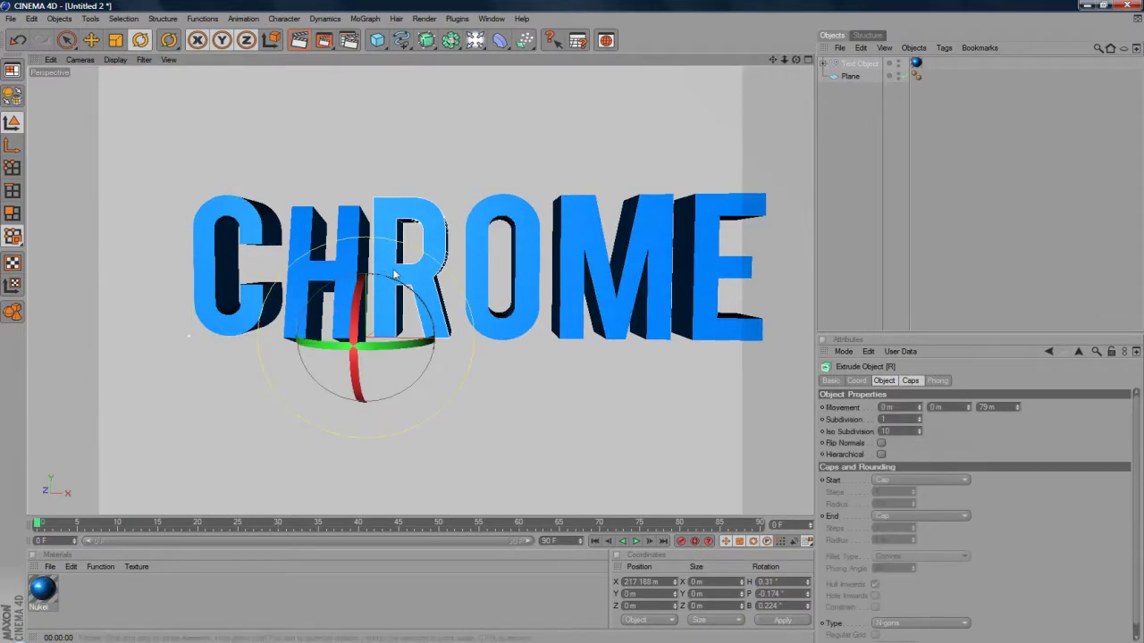
drag(387, 344, 415, 345)
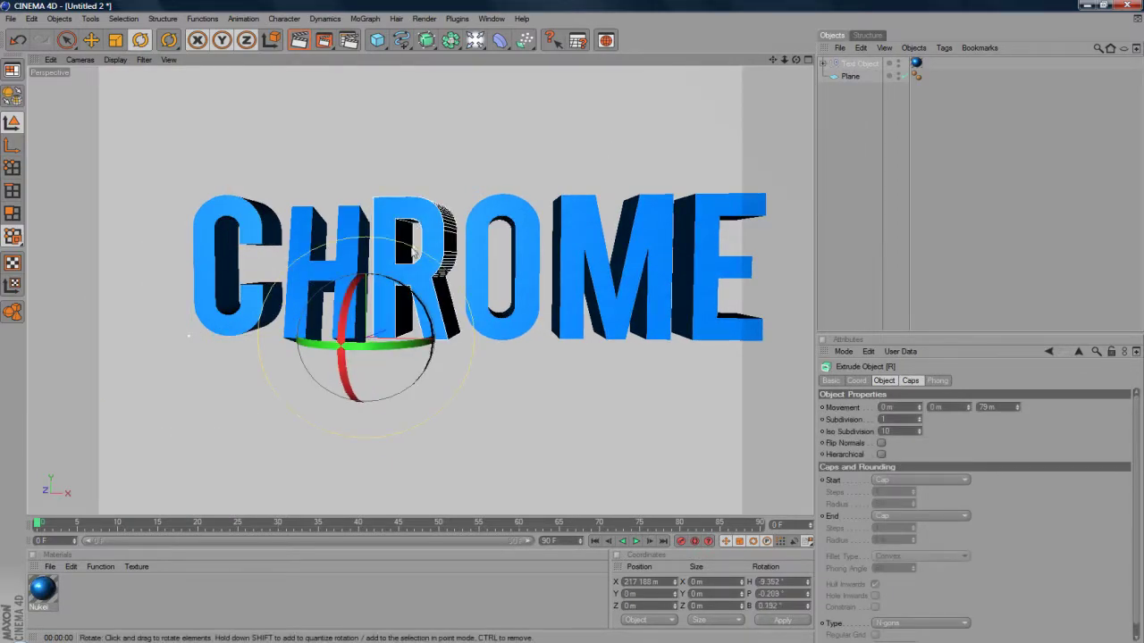
drag(413, 254, 494, 247)
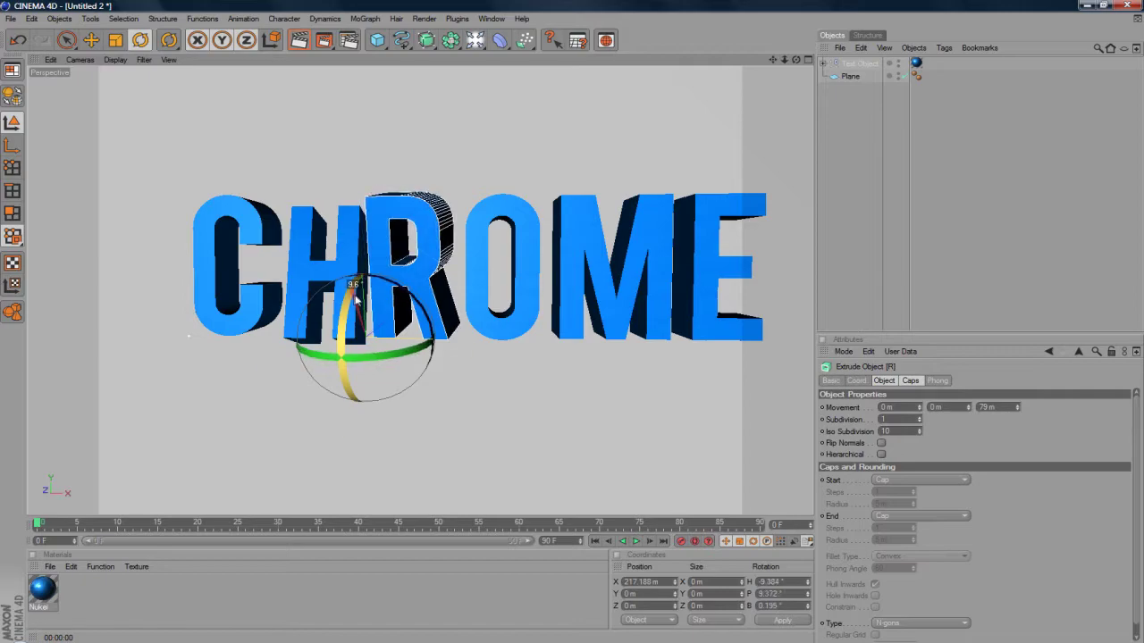
key(ctrl+z)
click(496, 237)
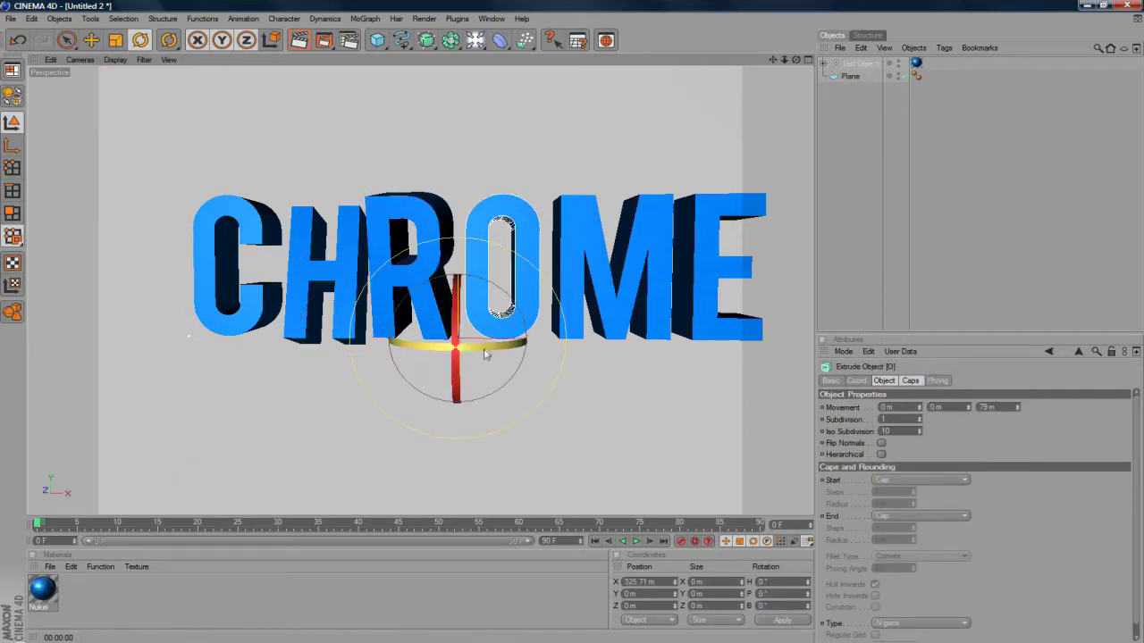
drag(438, 342, 545, 343)
Shift the M letter slightly left and tilt it backward
click(597, 286)
key(e)
drag(687, 361, 676, 350)
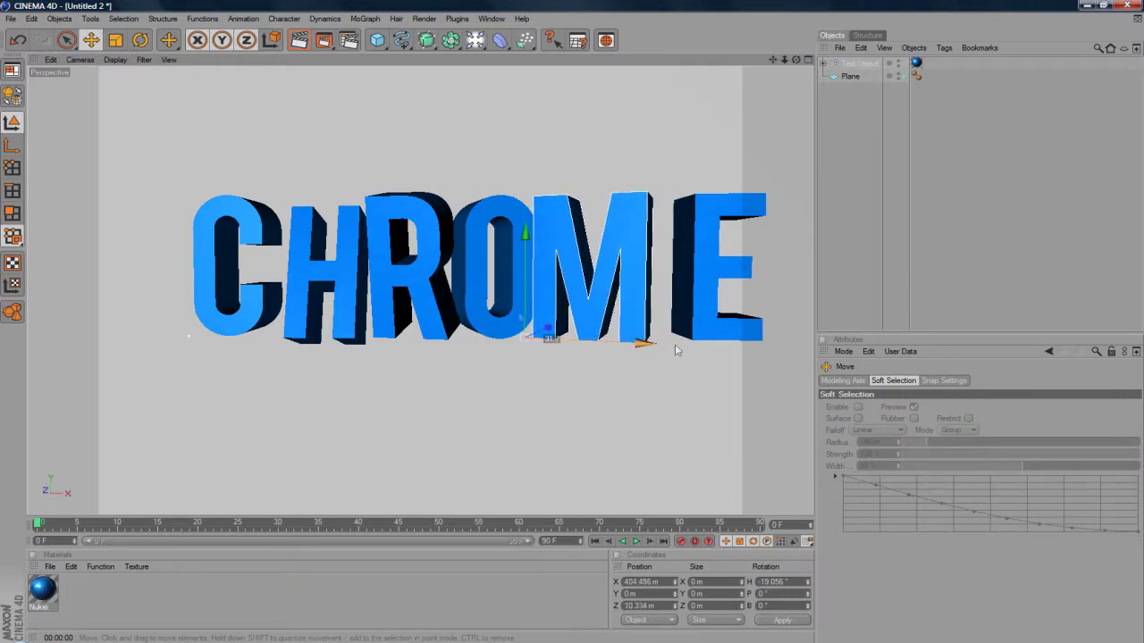
click(141, 41)
drag(515, 353, 512, 315)
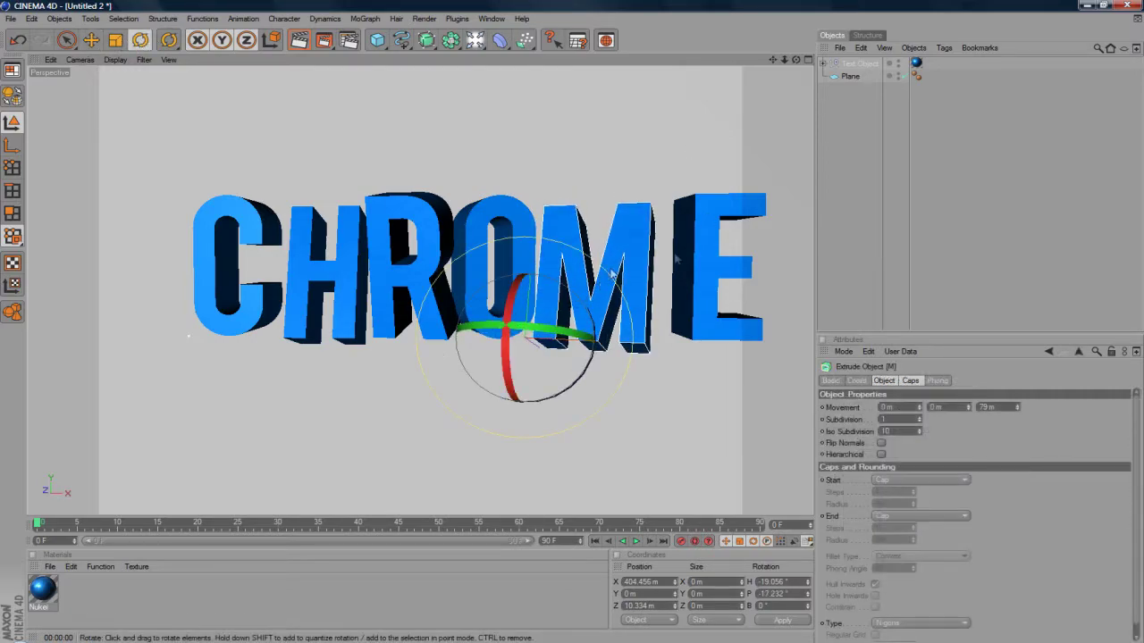
Turn the E about 9° in heading, shift it slightly left, and deselect it
click(718, 267)
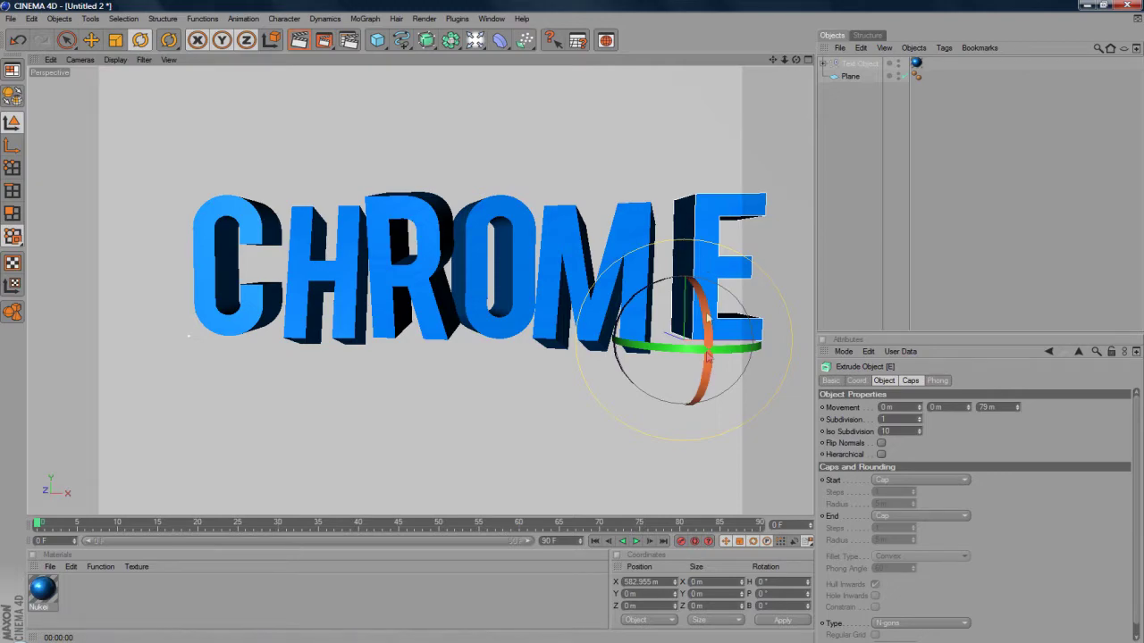
mouse_move(723, 360)
mouse_down()
mouse_move(715, 347)
mouse_move(684, 352)
mouse_move(732, 349)
mouse_move(718, 350)
mouse_up()
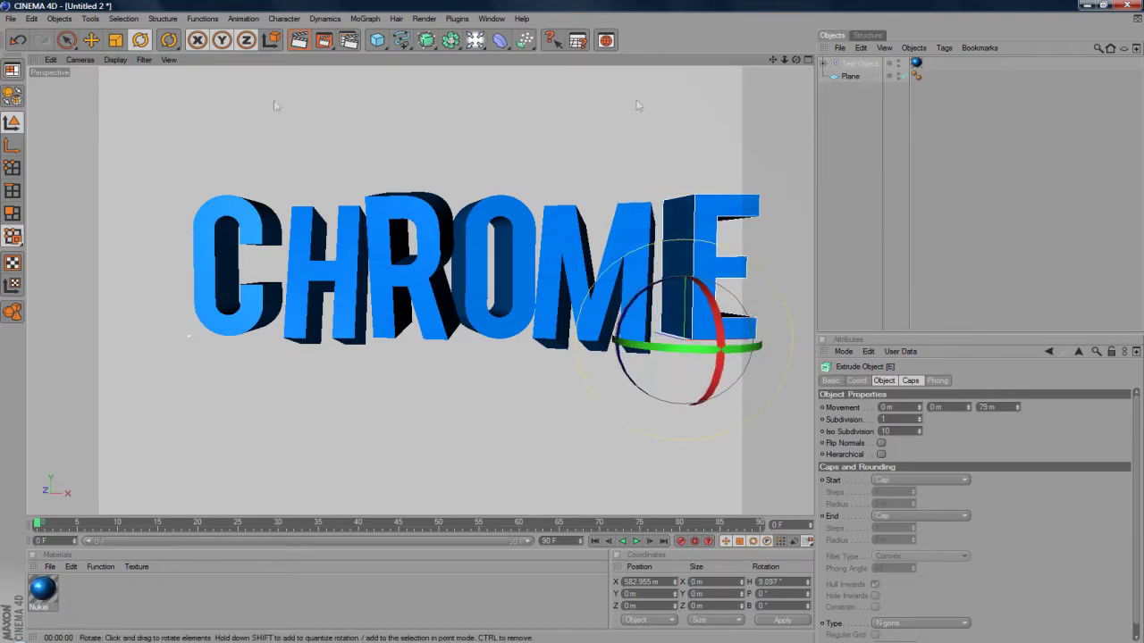
click(91, 40)
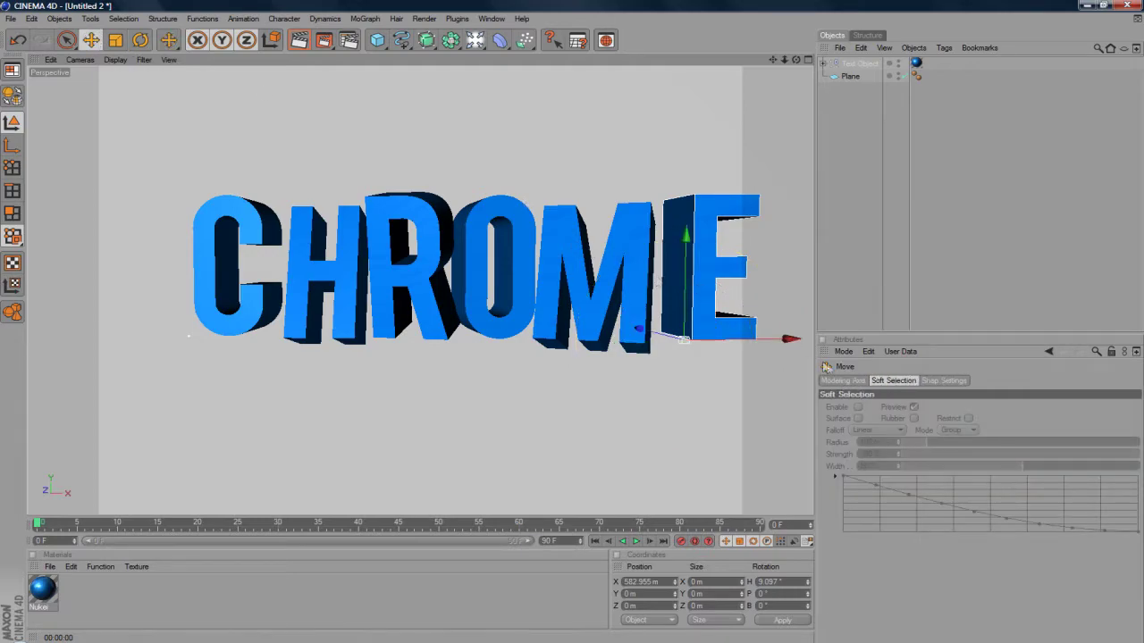
drag(790, 339, 782, 340)
click(934, 221)
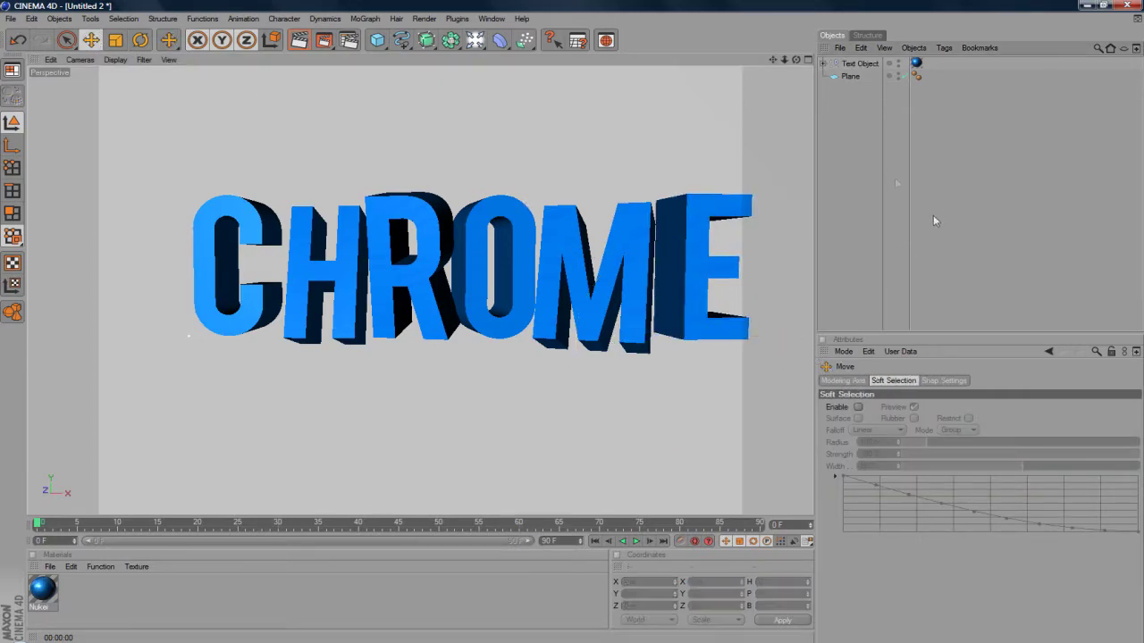
Render the view, then open and close the Nukei material's settings
click(300, 41)
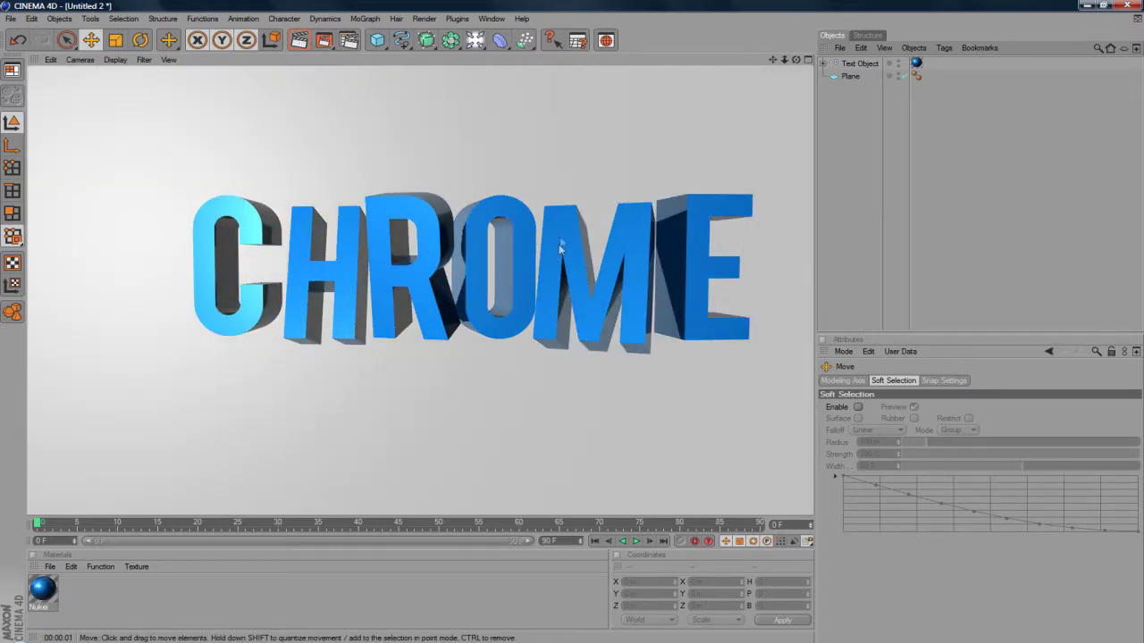
double_click(42, 590)
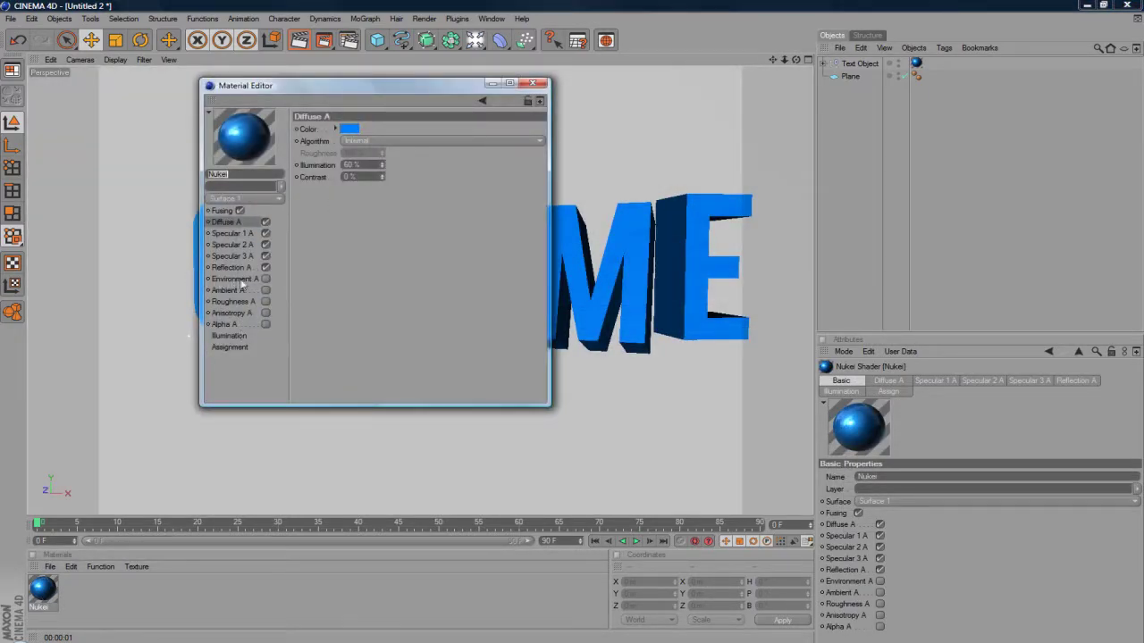
click(532, 84)
Create a new material 'Mat' and set its colour to R 0, G 148, B 255
double_click(79, 590)
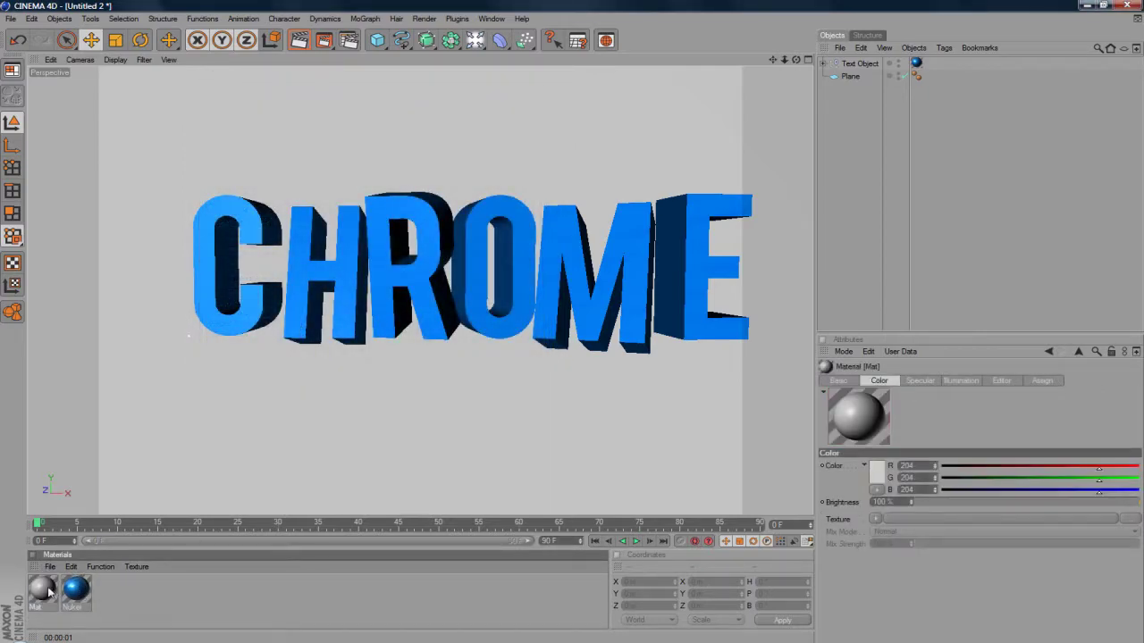
double_click(47, 592)
click(358, 139)
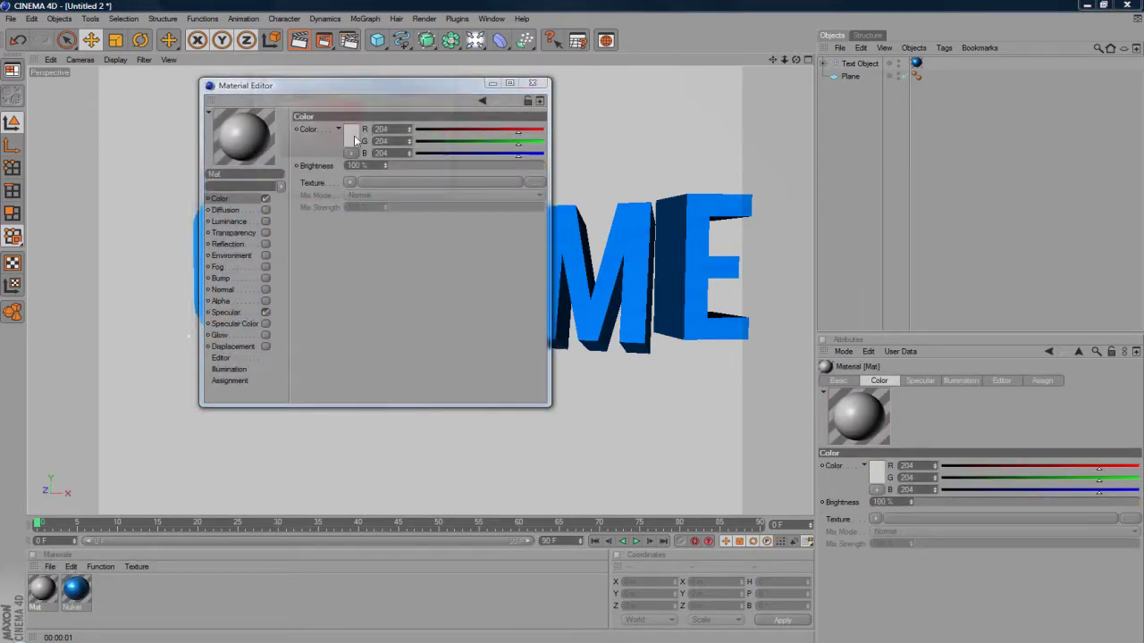
mouse_move(357, 94)
mouse_down()
mouse_move(393, 95)
mouse_move(365, 99)
mouse_up()
click(330, 188)
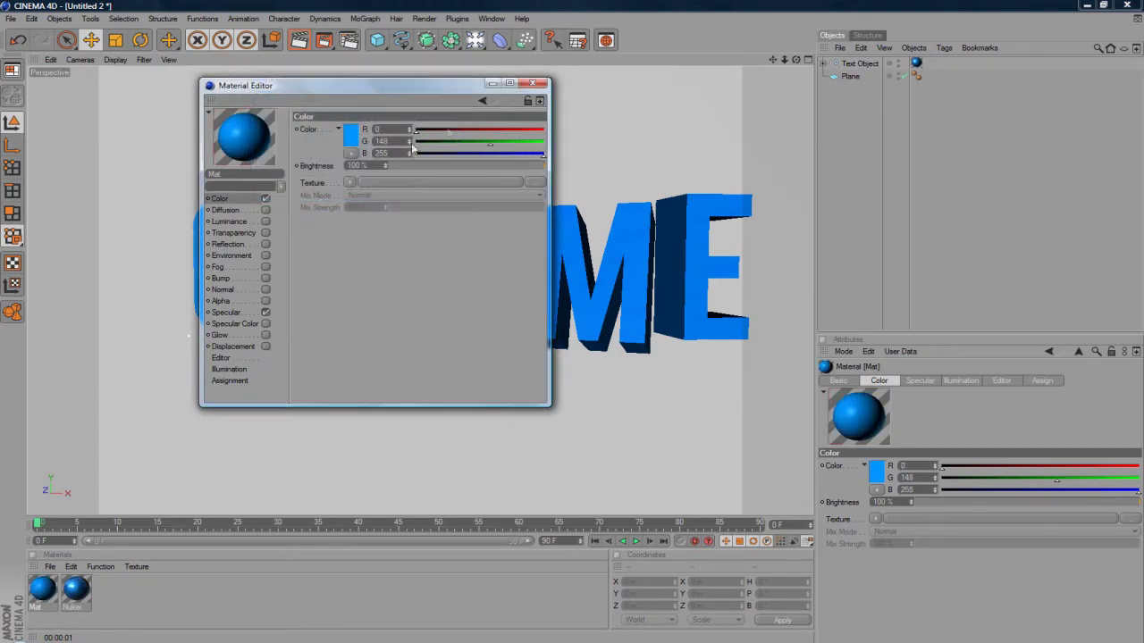
Apply the blue Mat material to the CHROME text and render, then add Nukei and re-render
click(532, 83)
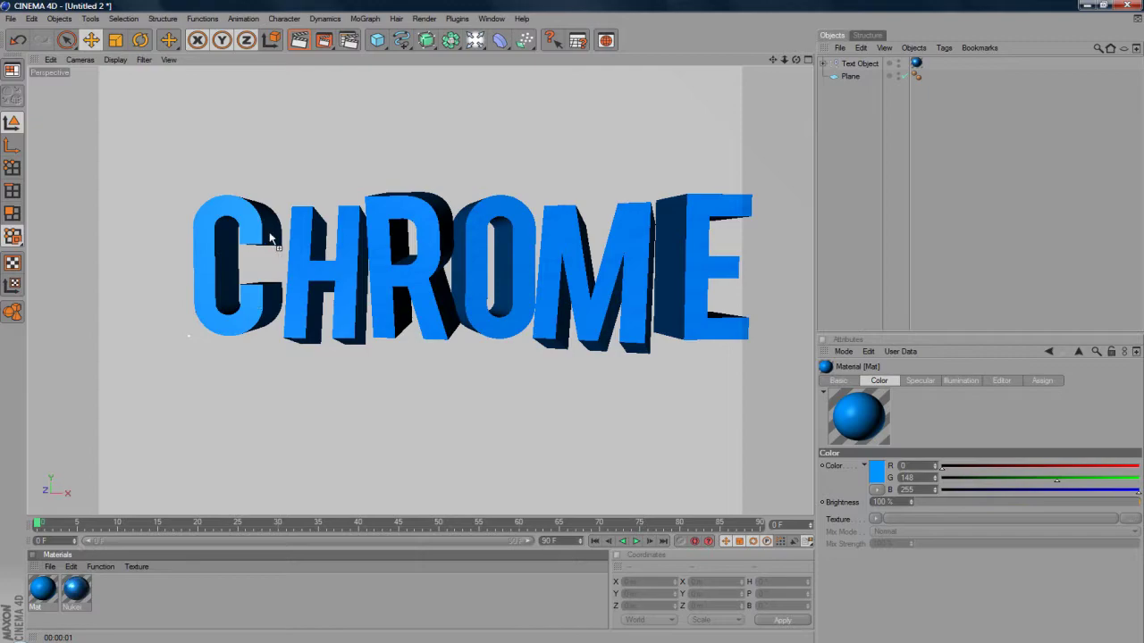
drag(259, 234, 261, 236)
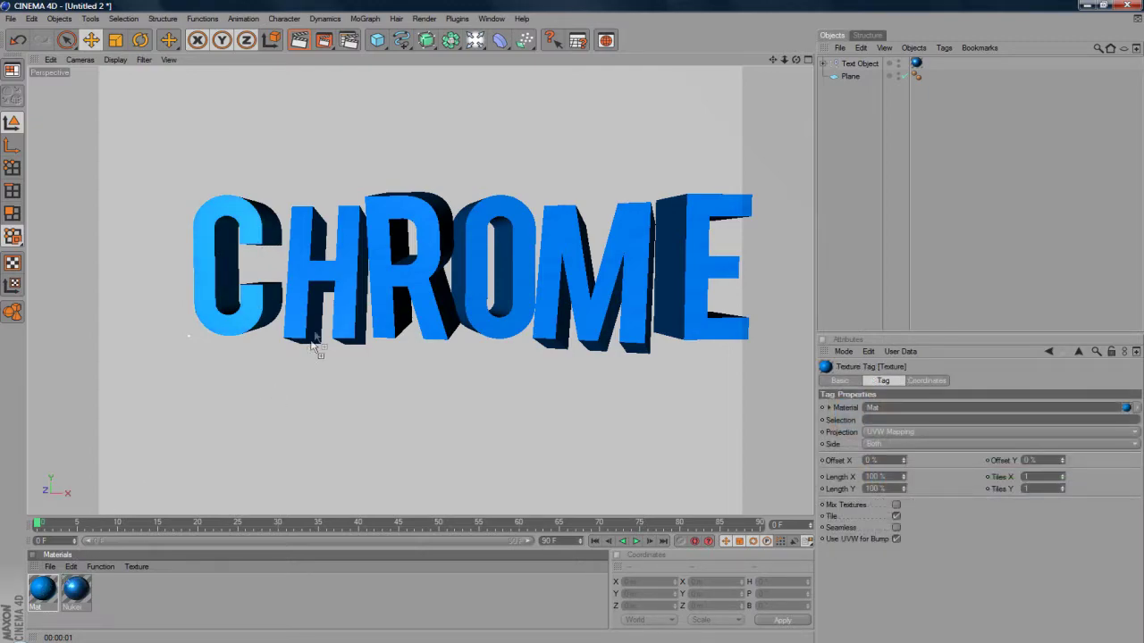
click(301, 39)
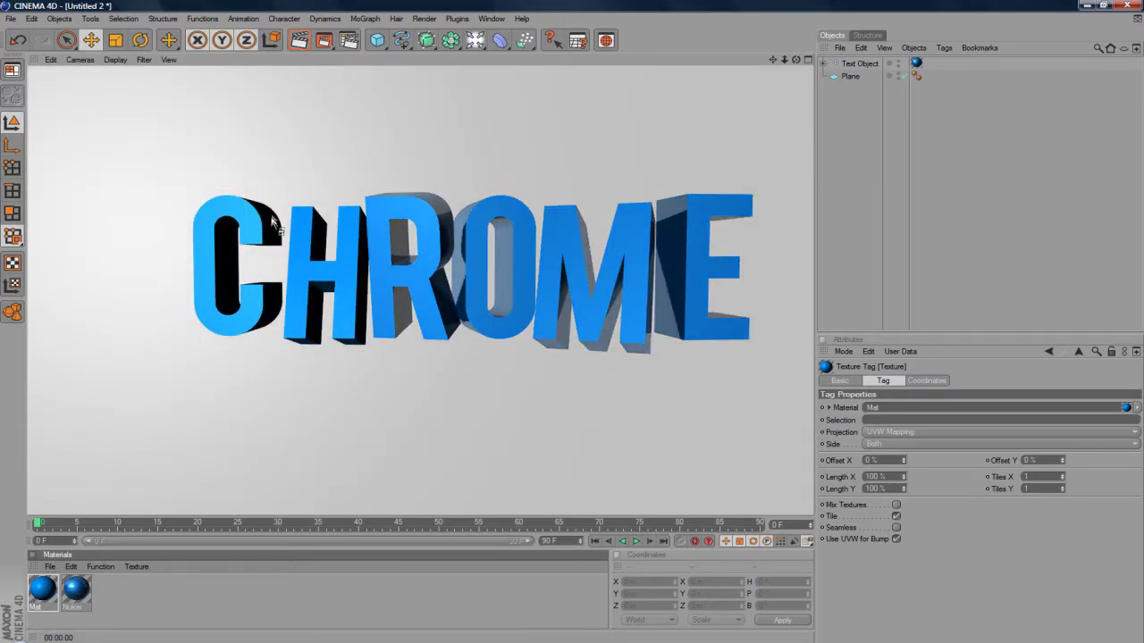
drag(258, 223, 257, 225)
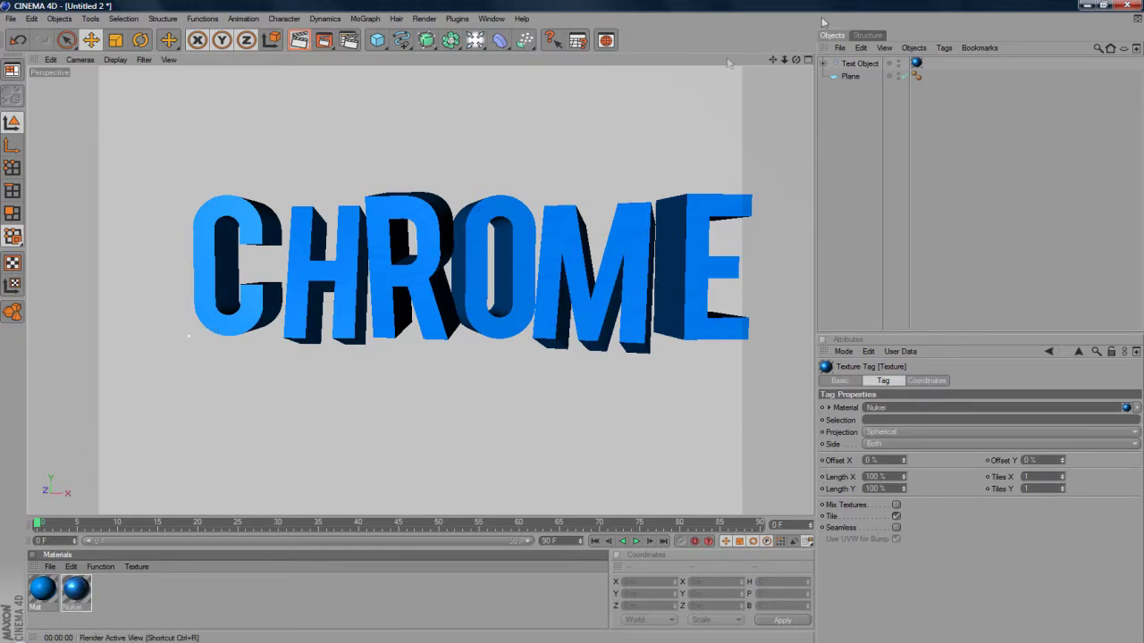
key(ctrl+r)
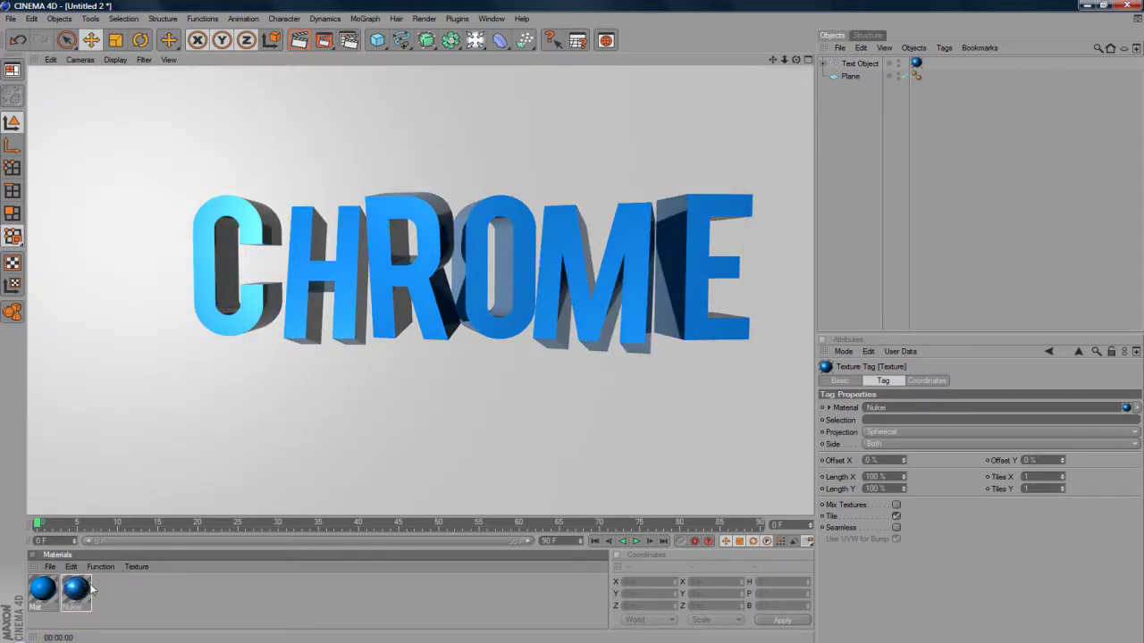
Create a new material, Mat.1, and set its colour to pure white
double_click(90, 587)
double_click(50, 597)
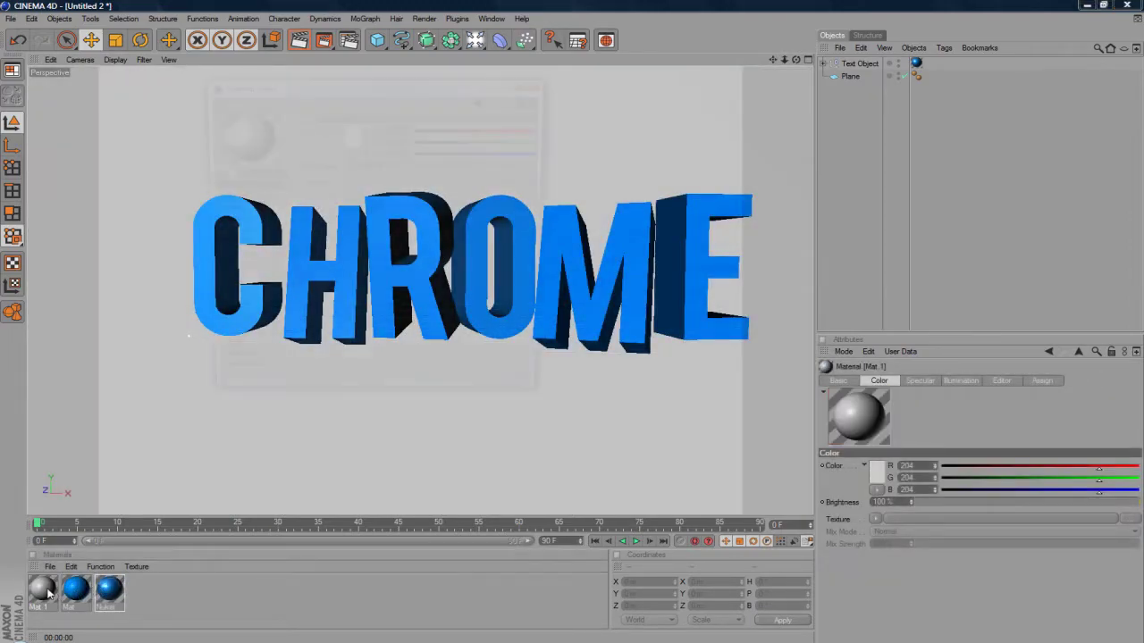
click(347, 146)
drag(346, 146, 243, 104)
click(323, 191)
Enable Luminance on Mat.1 with lowered brightness, apply it to the floor plane, and render
click(228, 221)
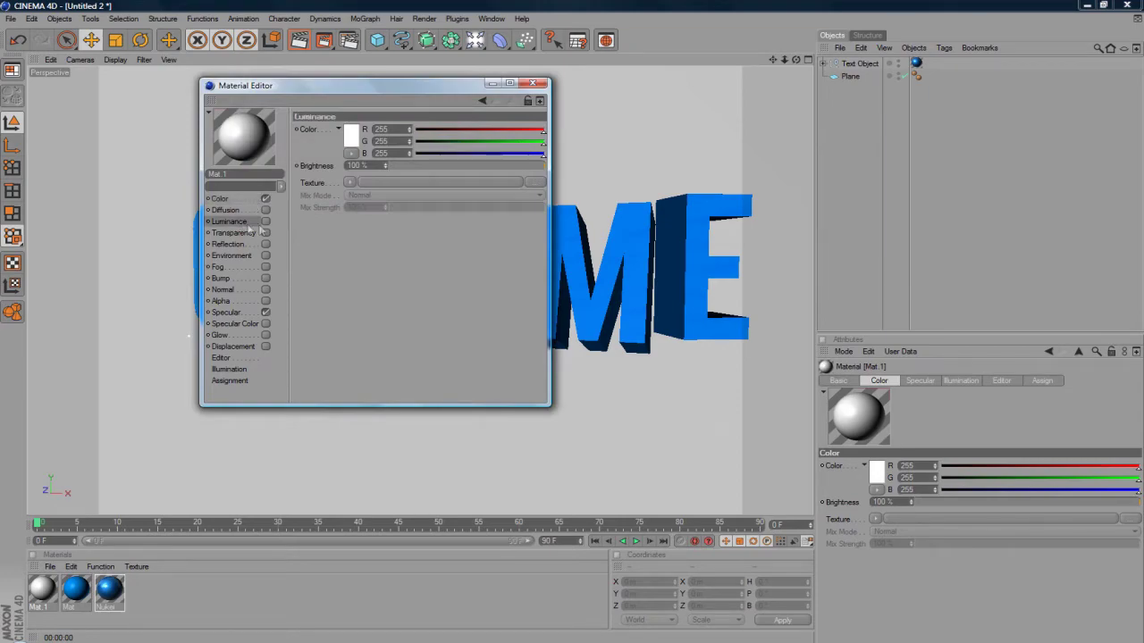
click(265, 221)
drag(522, 167, 488, 167)
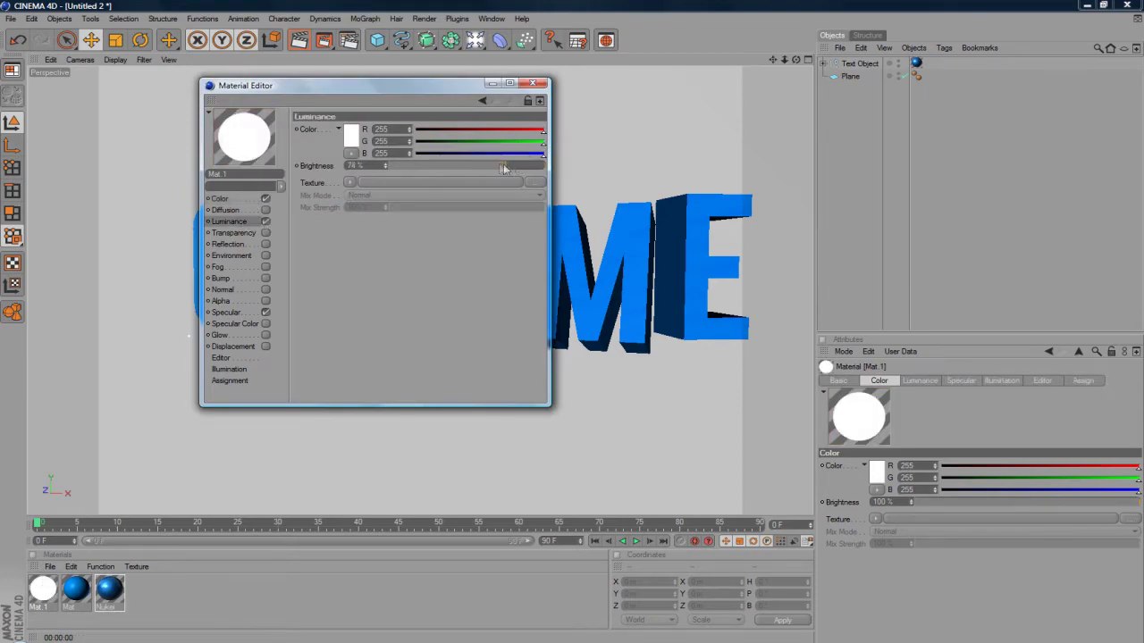
click(533, 83)
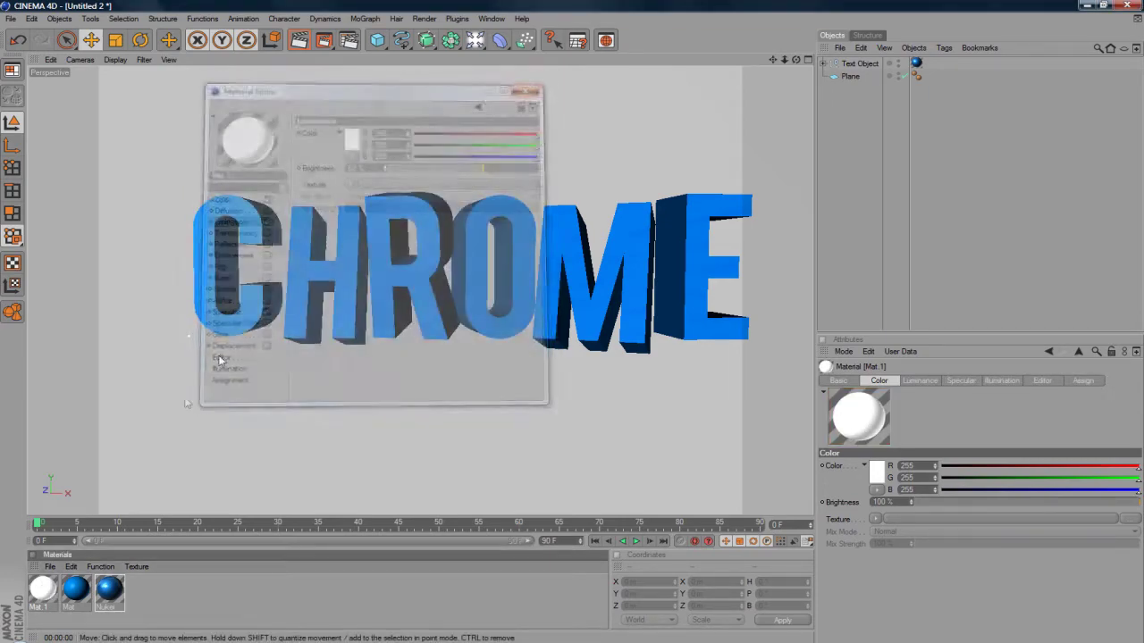
drag(173, 373, 174, 374)
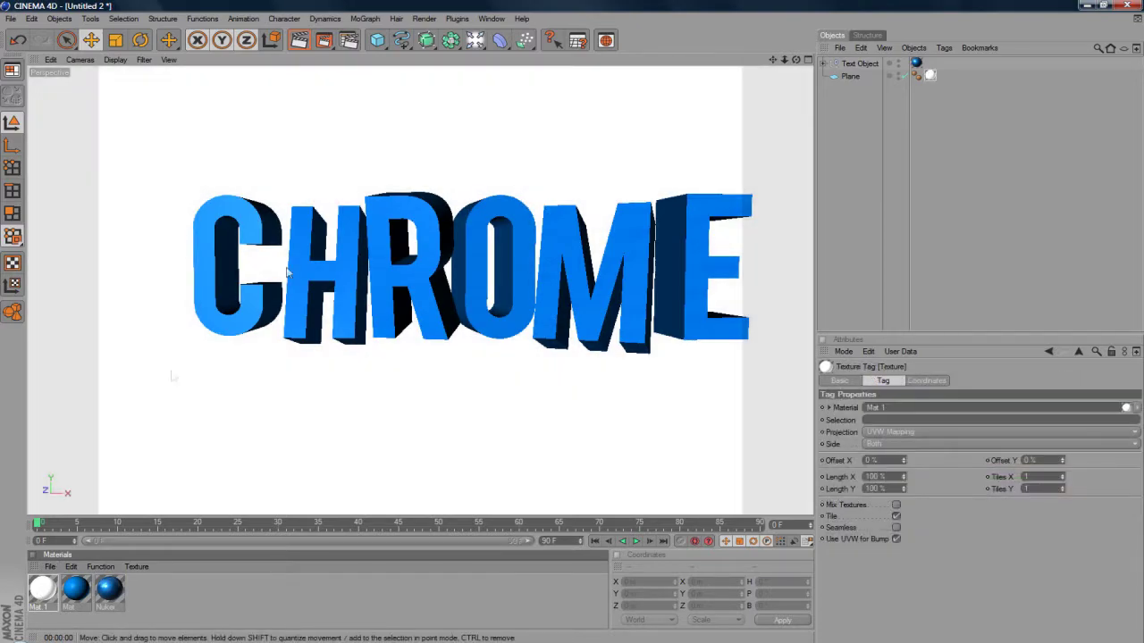
click(299, 40)
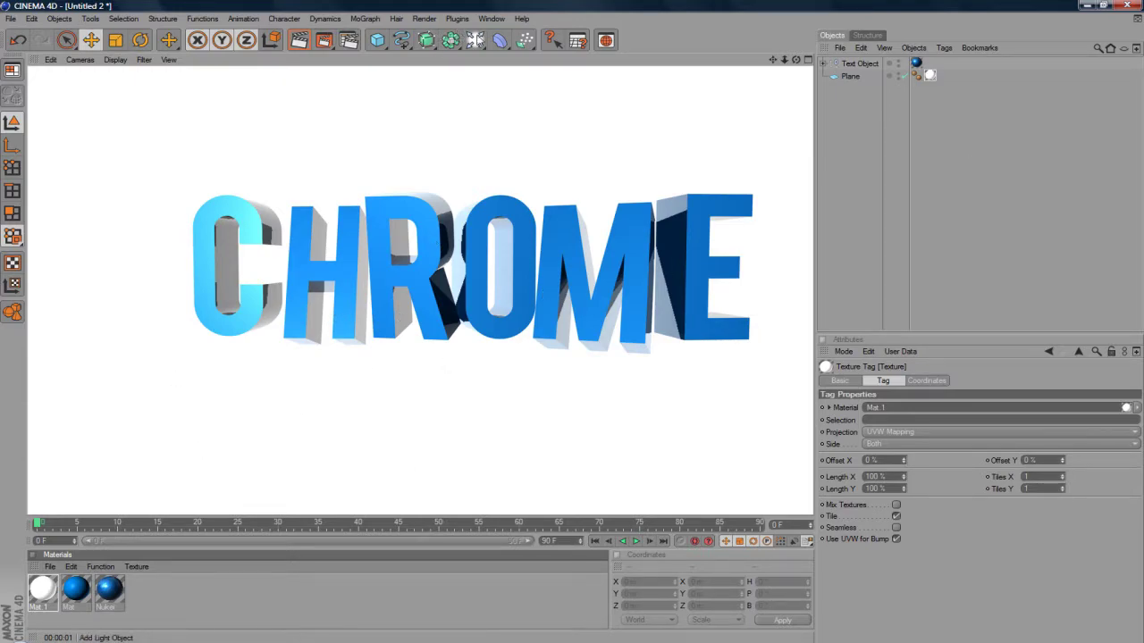
click(476, 40)
drag(227, 443, 224, 265)
drag(334, 288, 529, 265)
click(299, 41)
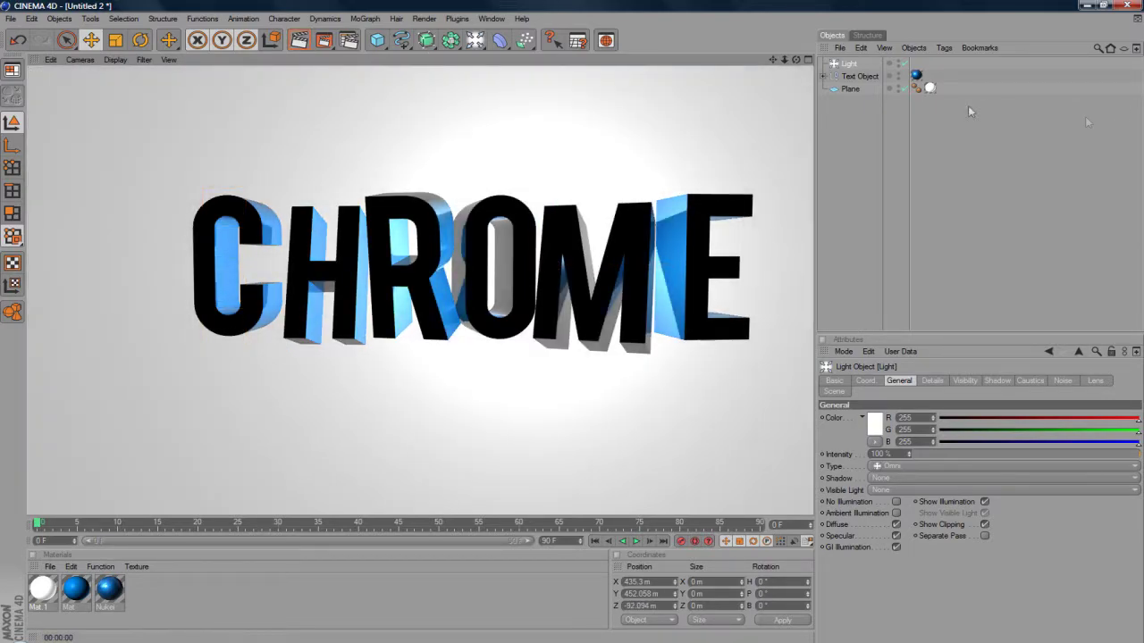
ctrl+click(862, 64)
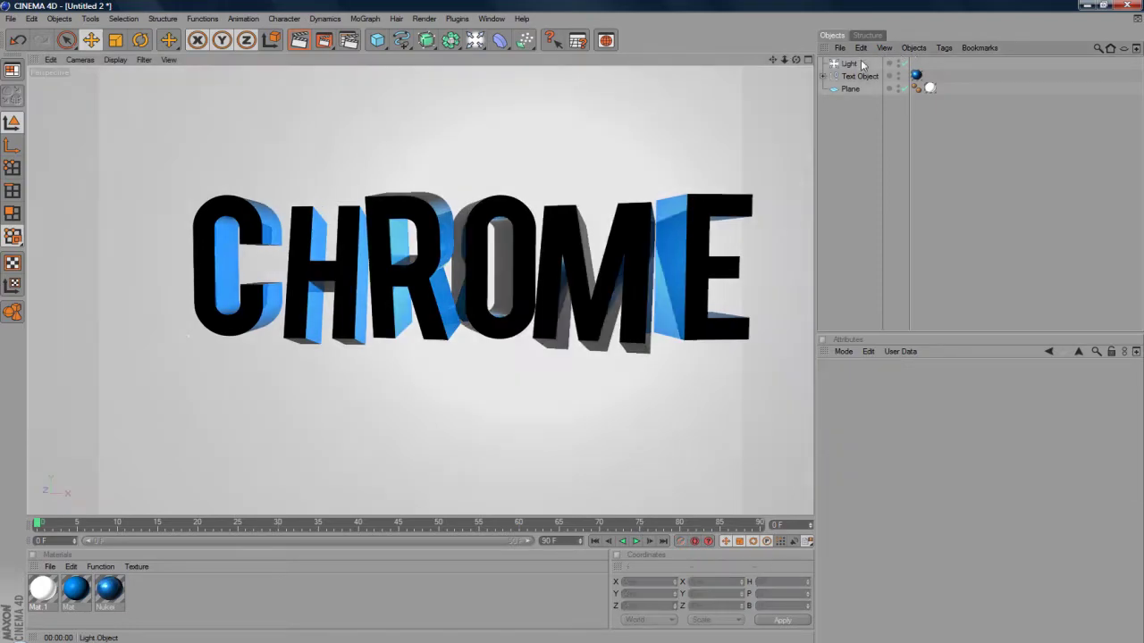
click(849, 63)
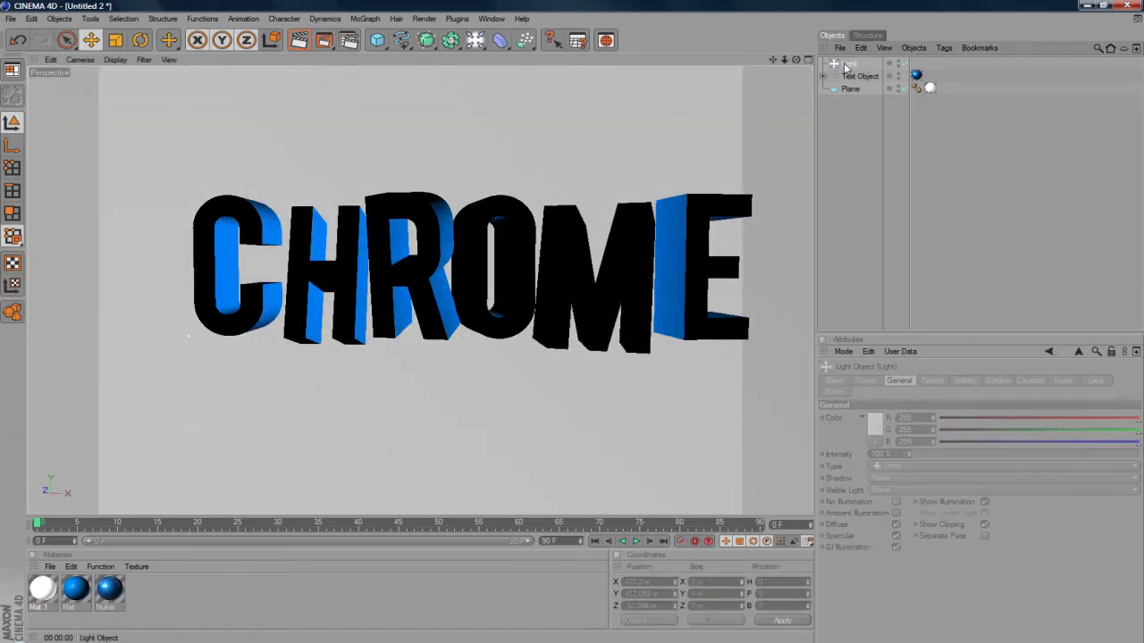
key(Delete)
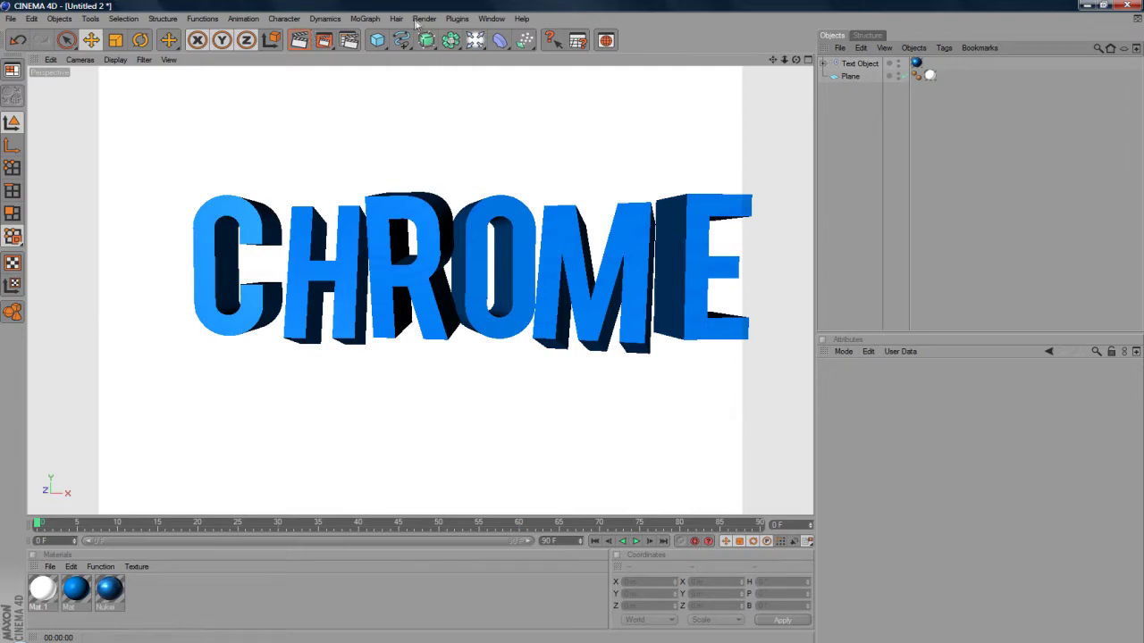
click(424, 18)
Set the render output size to 1280 x 720 in Render Settings
click(420, 143)
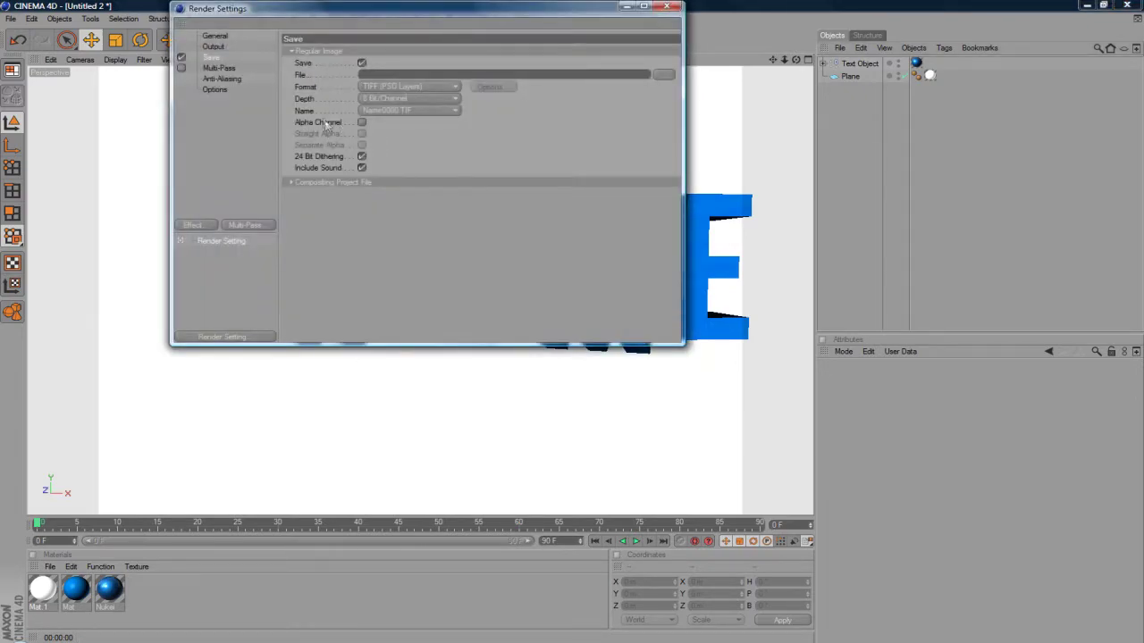
click(215, 36)
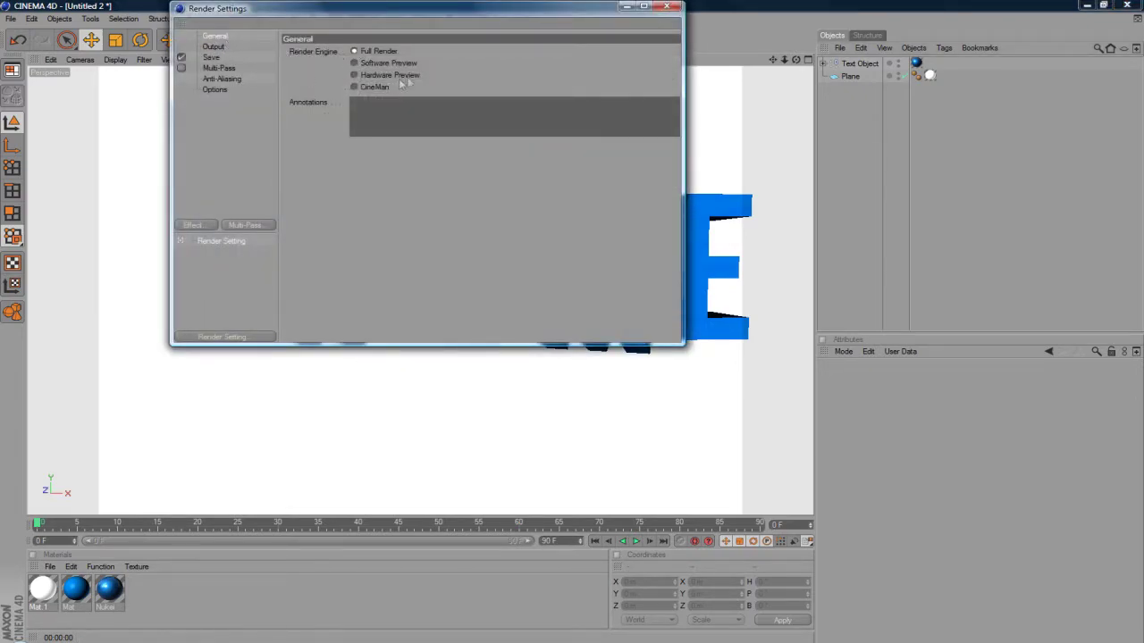
click(234, 57)
click(215, 47)
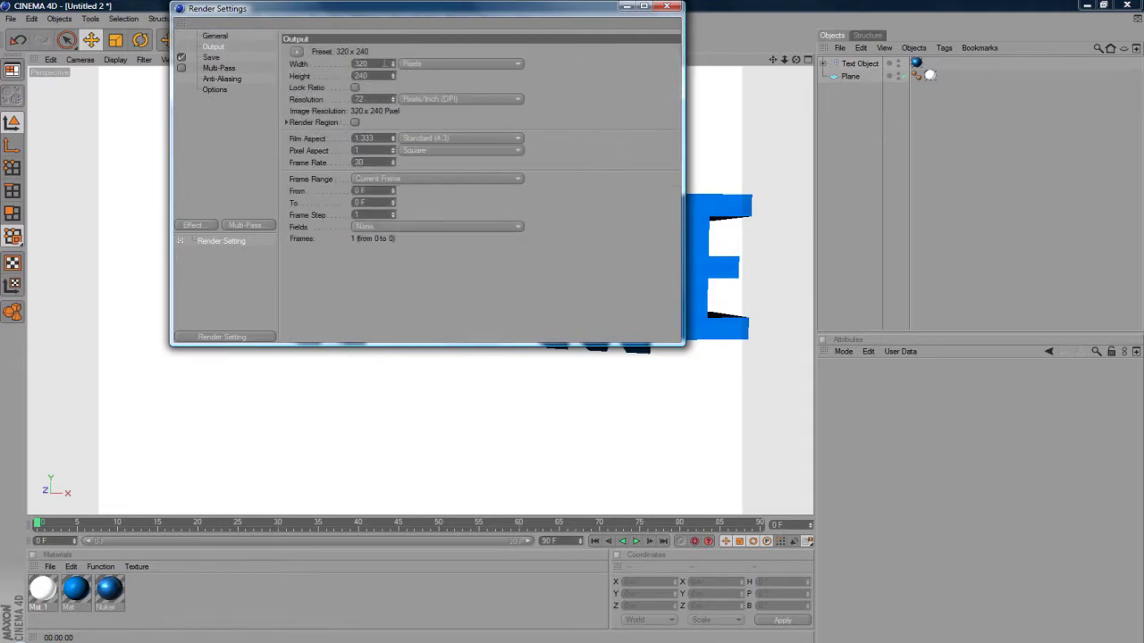
text(1280)
key(Tab)
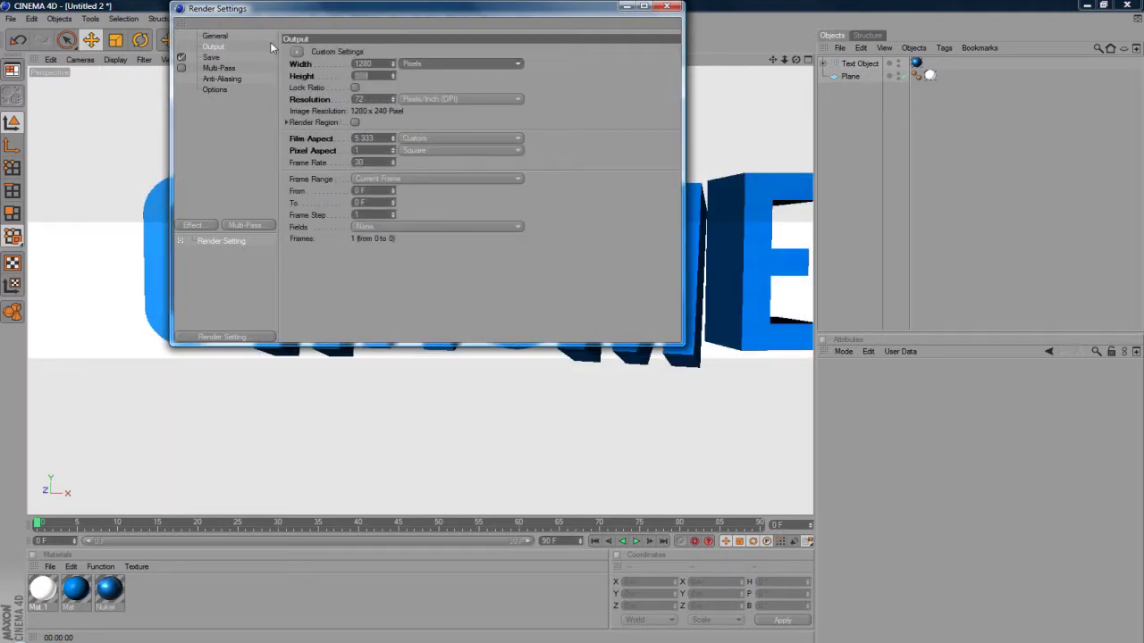
text(72)
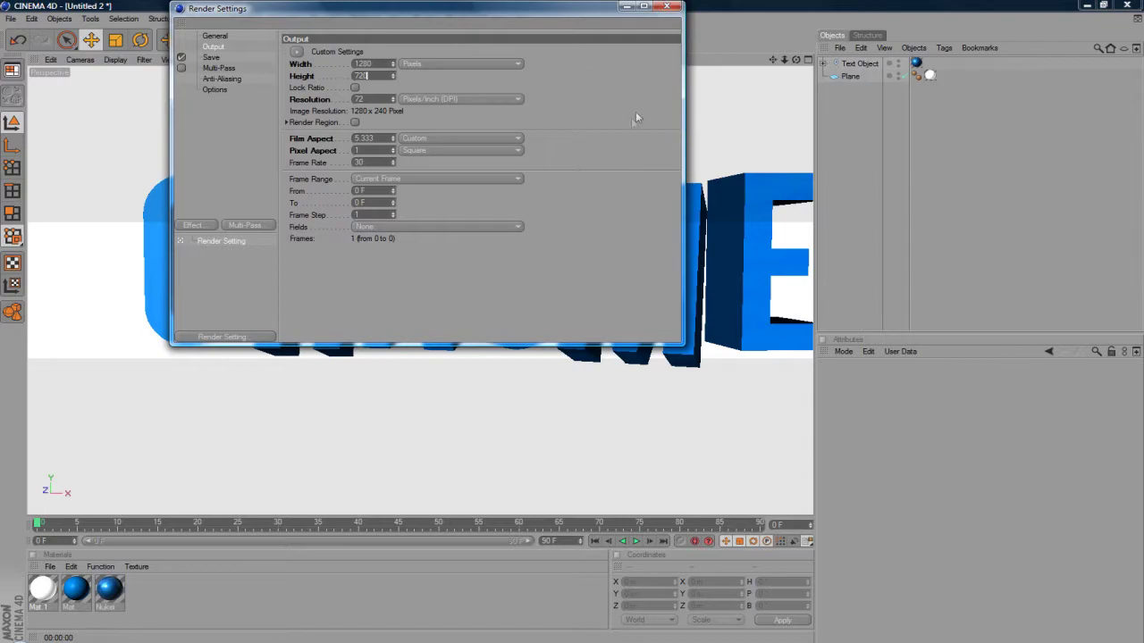
text(0)
key(Return)
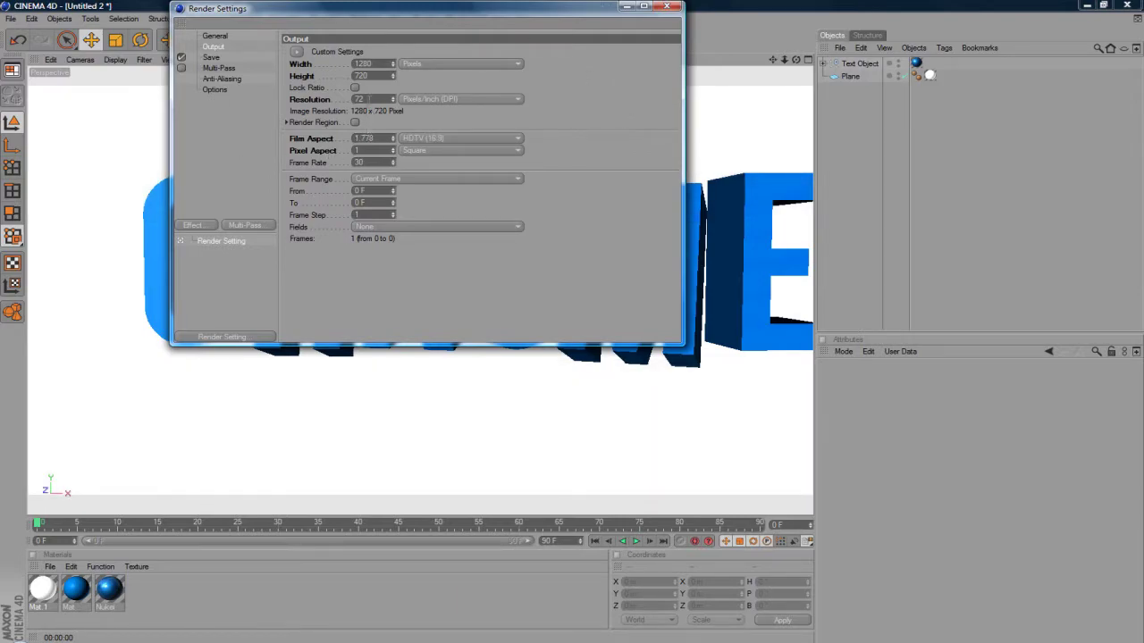
Save renders as quality-100 JPEG to Desktop\TUTORIAL and close Render Settings
click(221, 56)
click(426, 87)
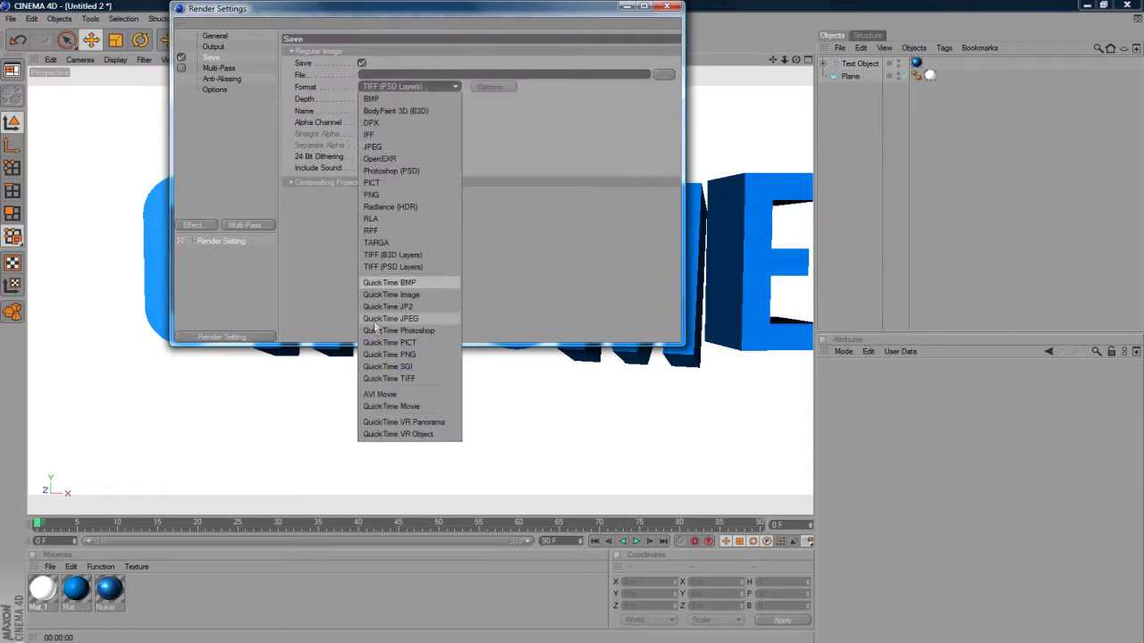
click(417, 145)
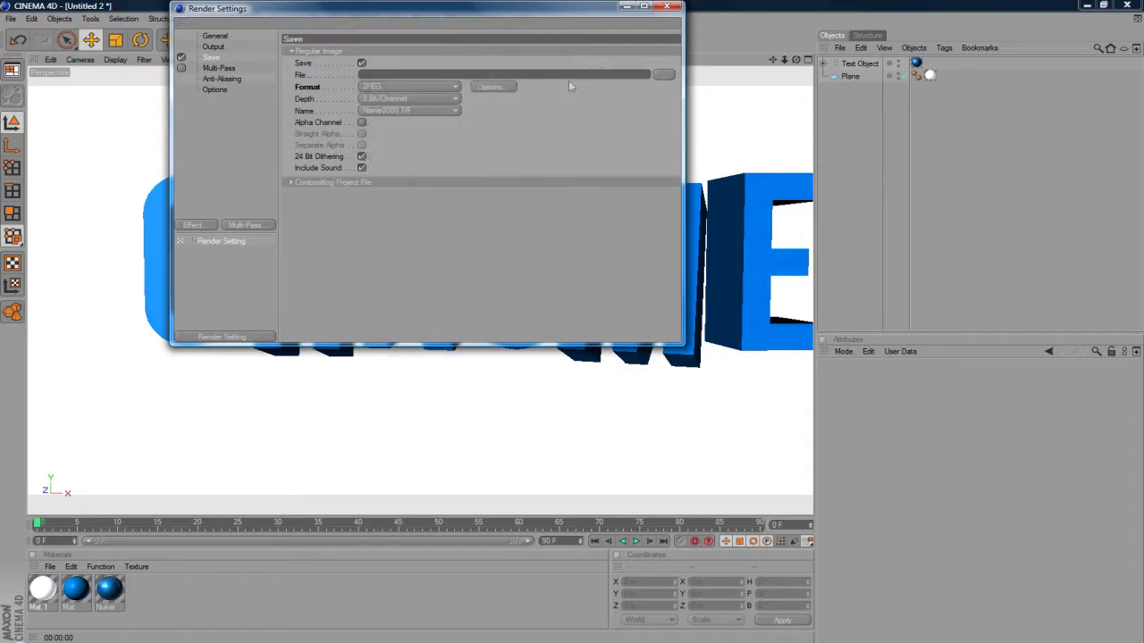
click(490, 87)
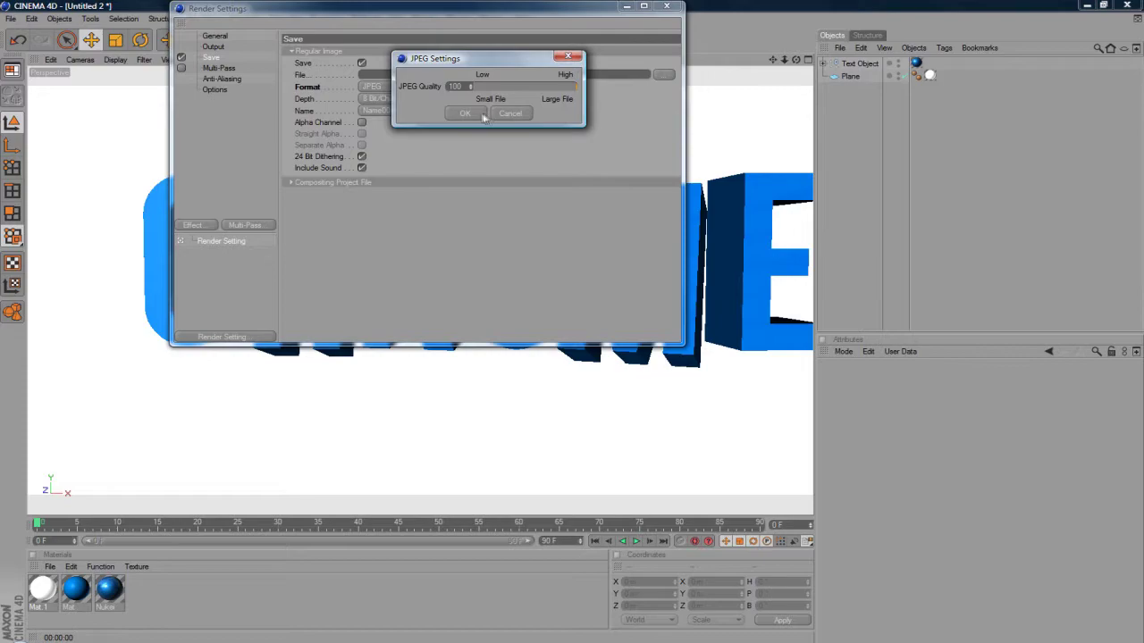
click(480, 115)
click(664, 74)
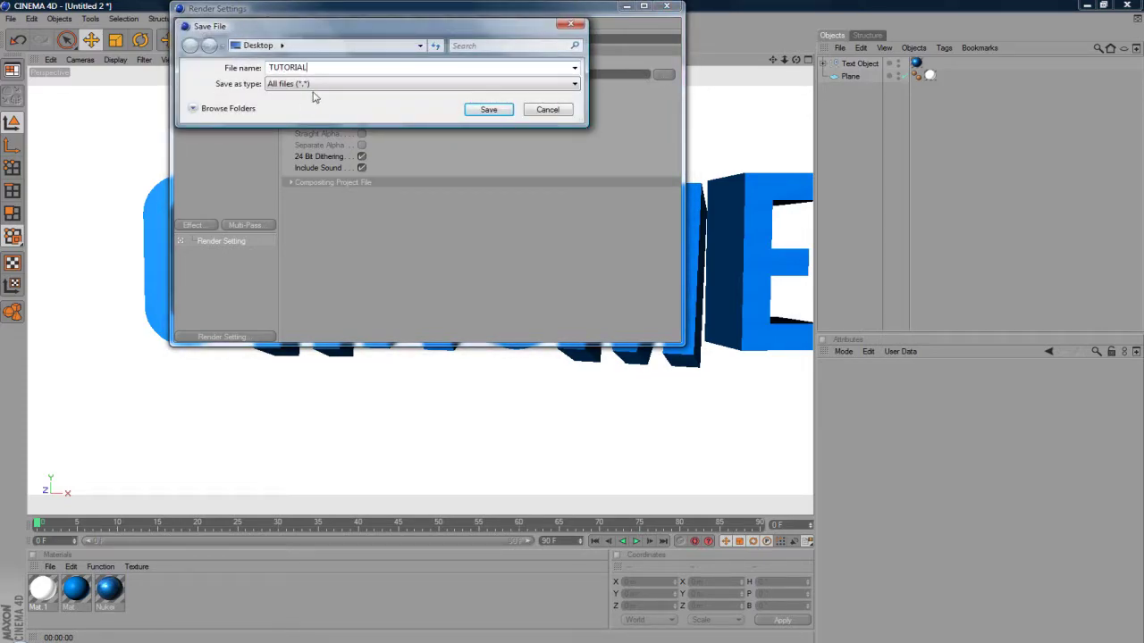
click(482, 111)
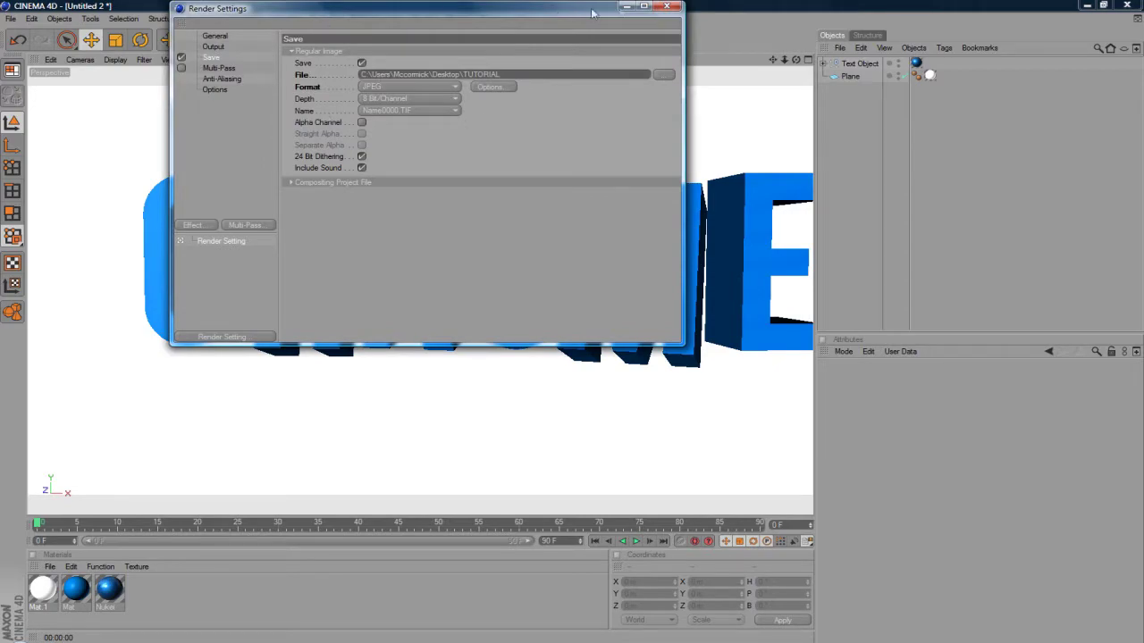
click(666, 6)
Render the CHROME text to the Picture Viewer and save it as TUTORIAL.jpg
key(ctrl+r)
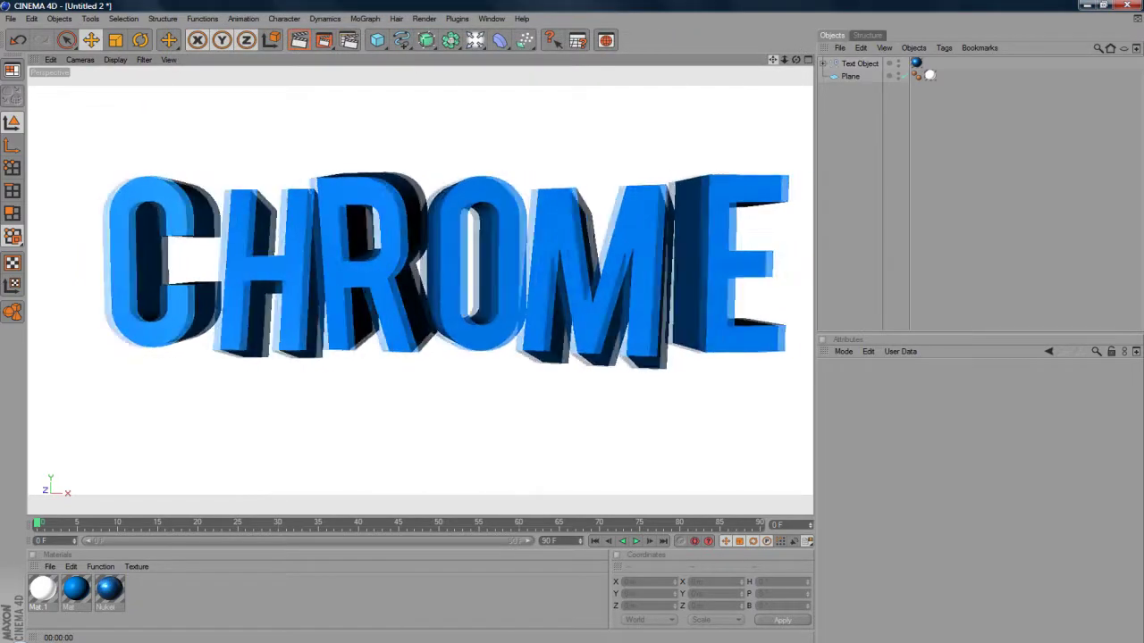
click(324, 41)
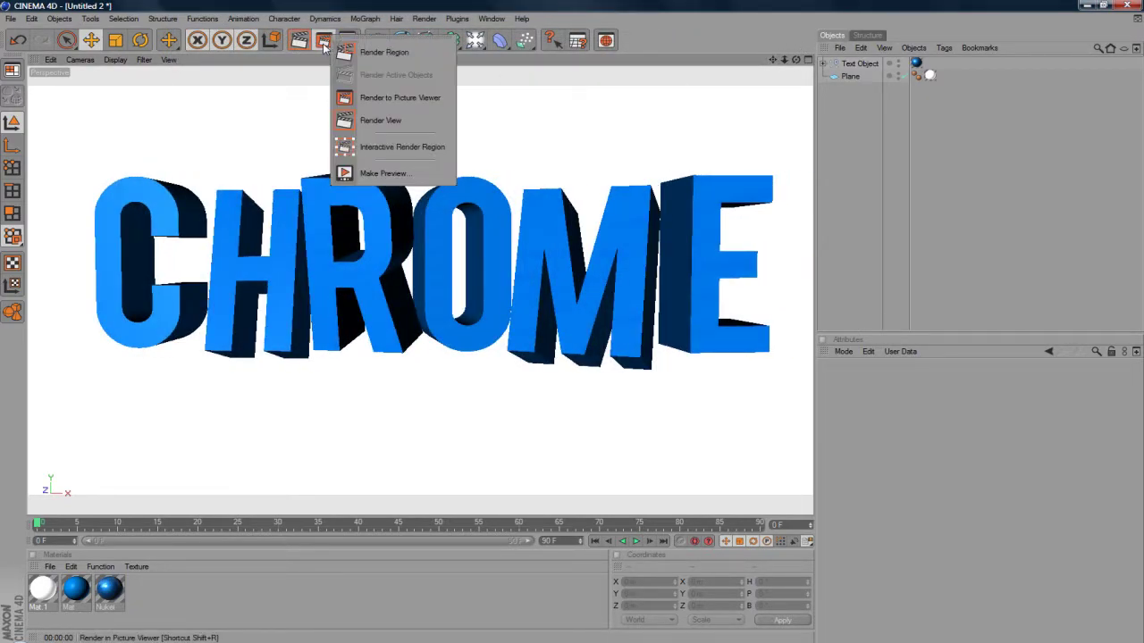
click(369, 98)
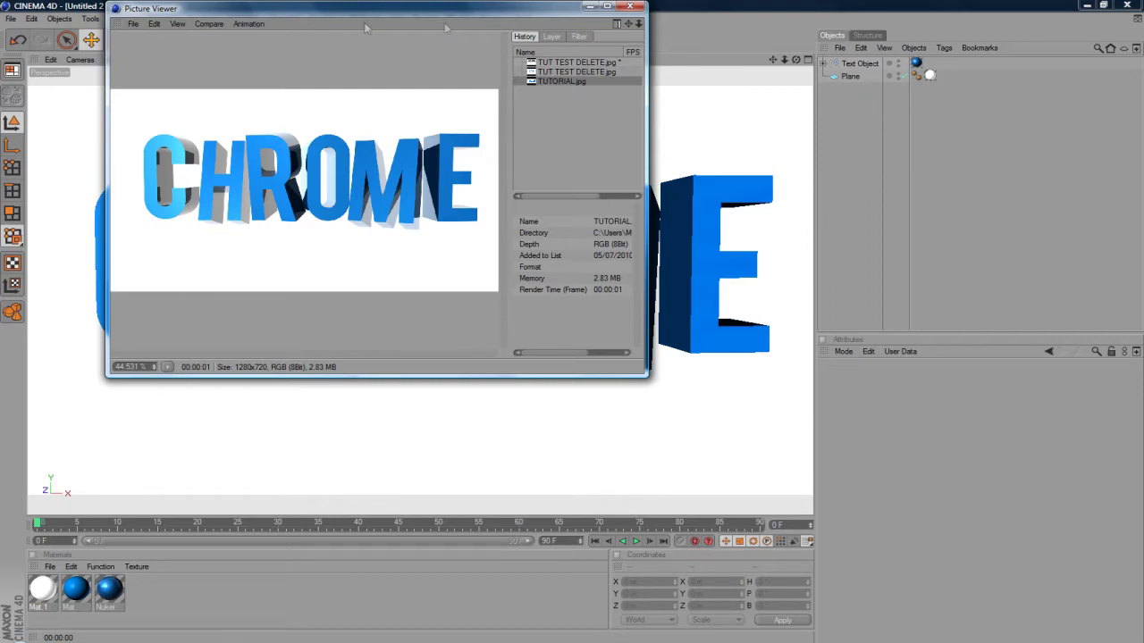
click(133, 24)
click(148, 51)
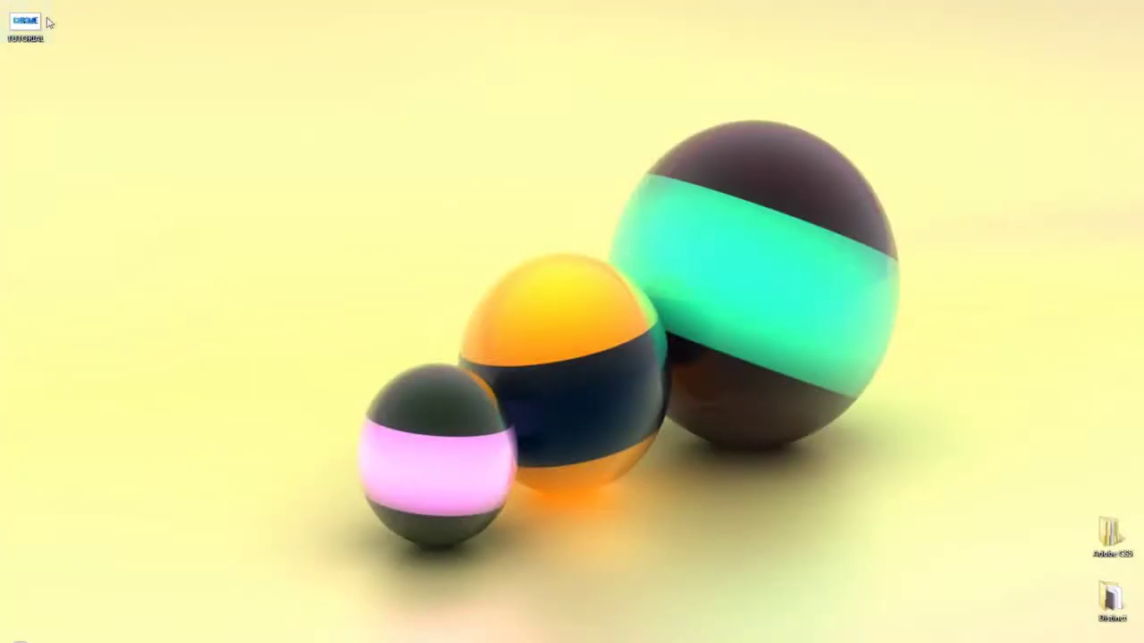
drag(46, 22, 43, 89)
Close Untitled-1 and TUT TEST DELETE in Photoshop without saving
click(61, 128)
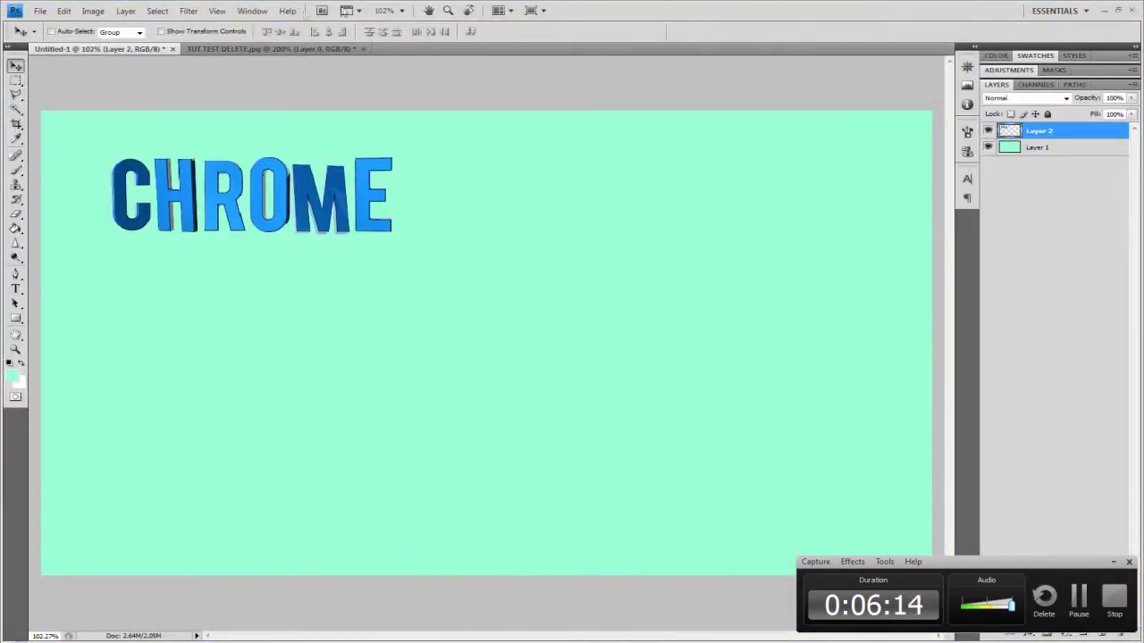
click(173, 49)
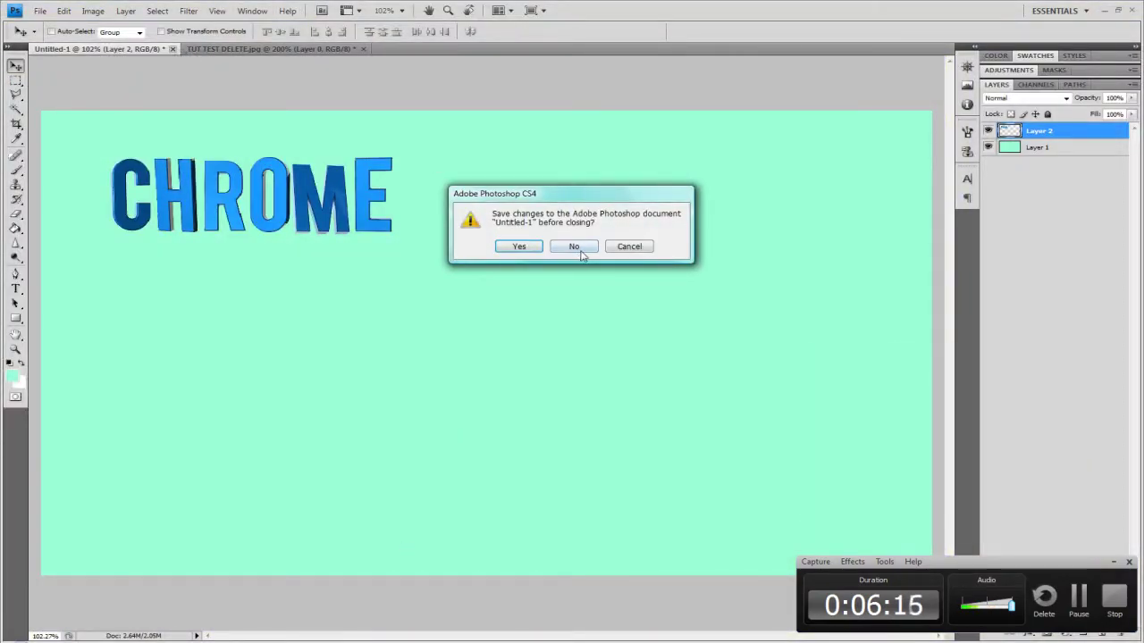
click(580, 252)
click(211, 49)
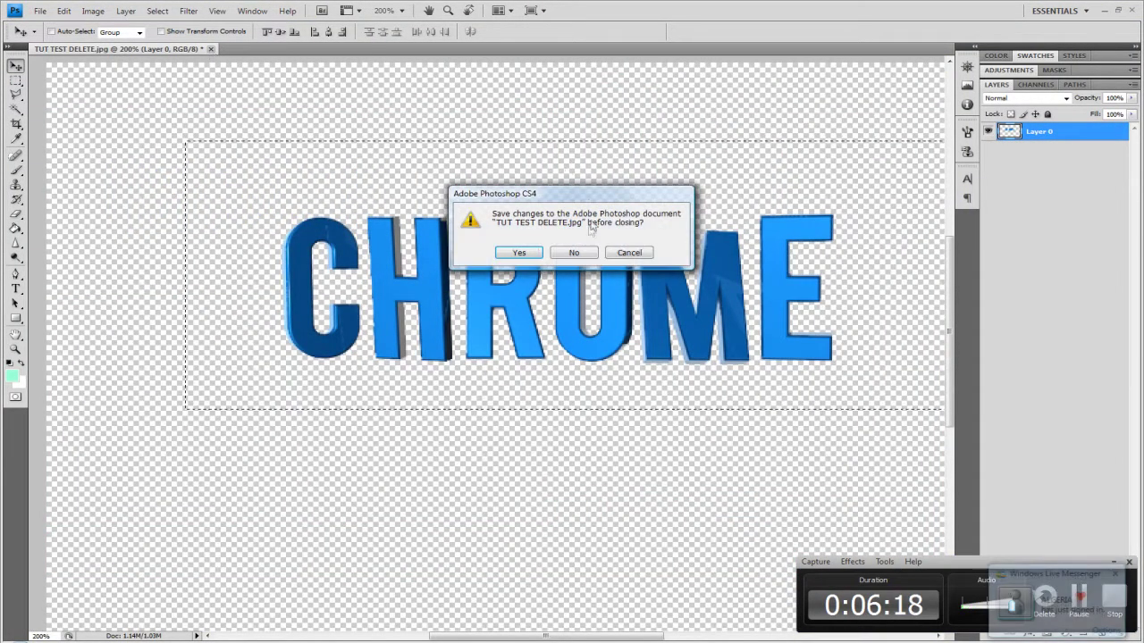
click(581, 253)
Create a new transparent 1280 x 720 document
click(41, 11)
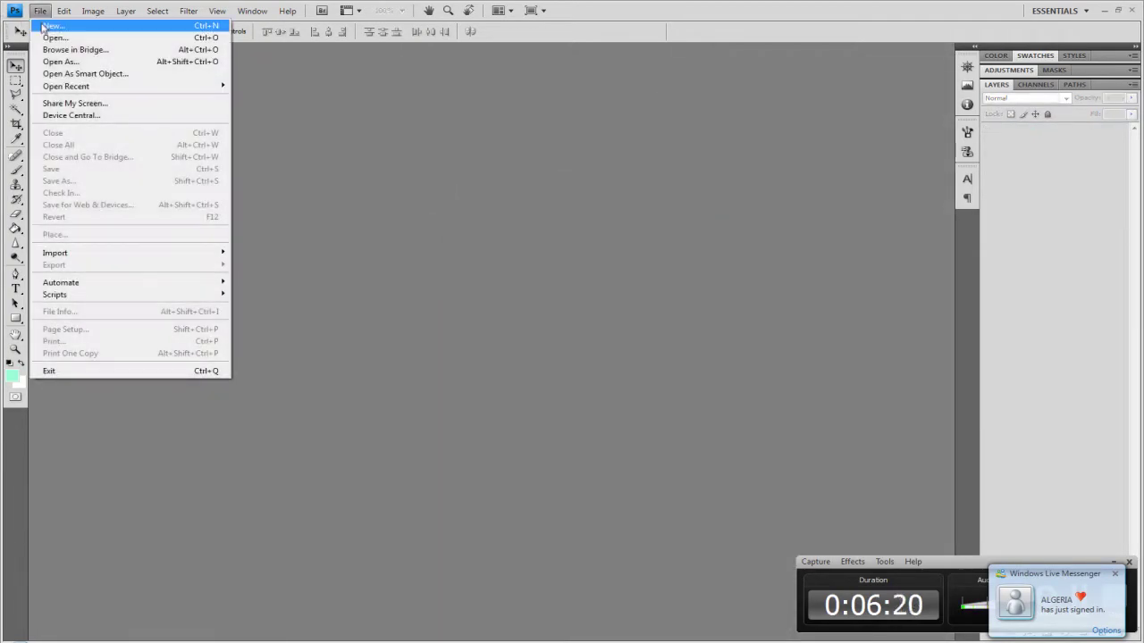
click(45, 22)
double_click(506, 185)
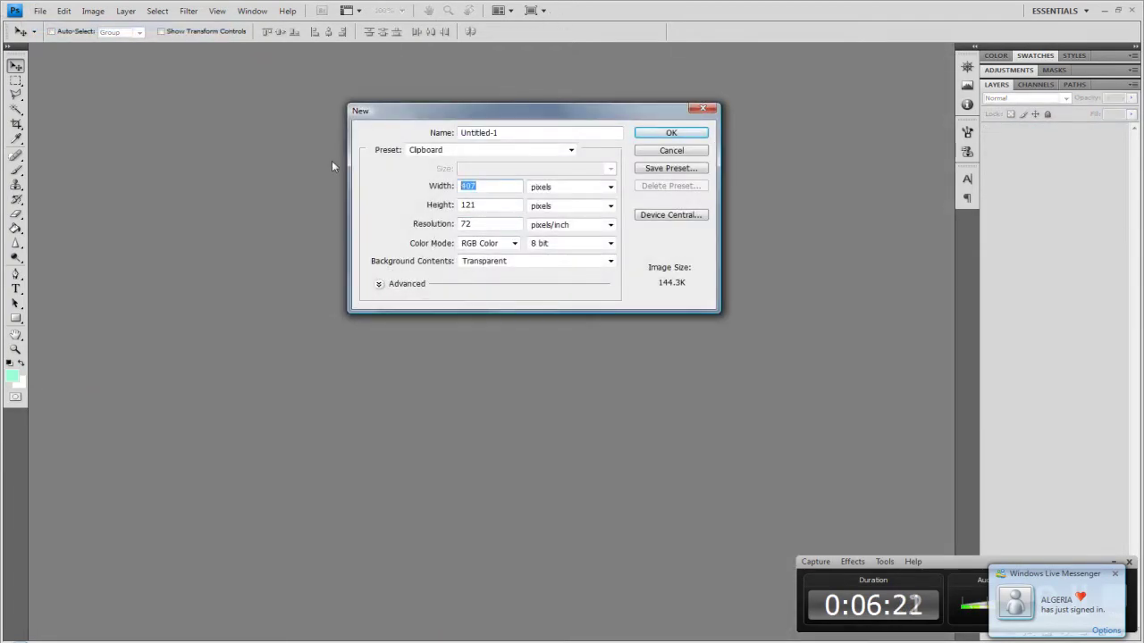
text(1280)
key(Tab)
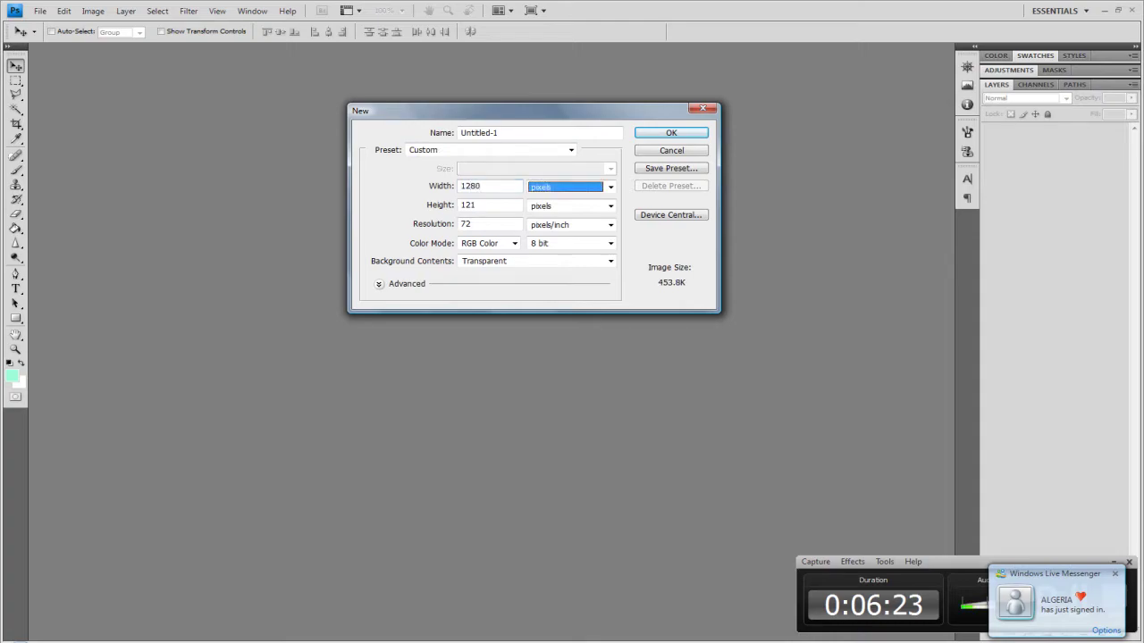
key(Tab)
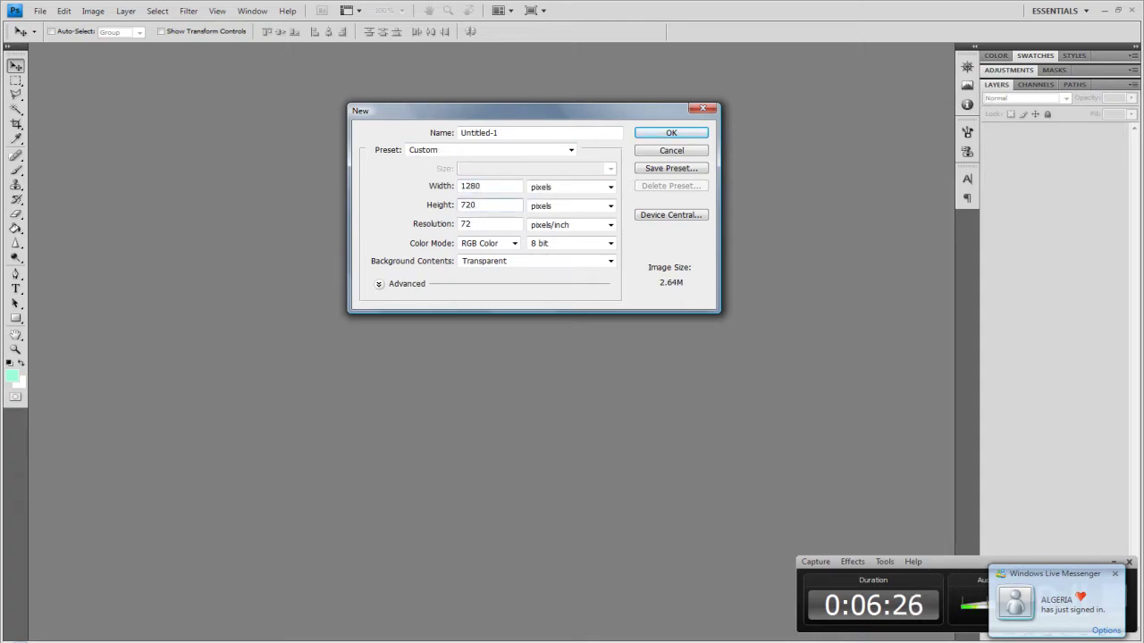
key(Return)
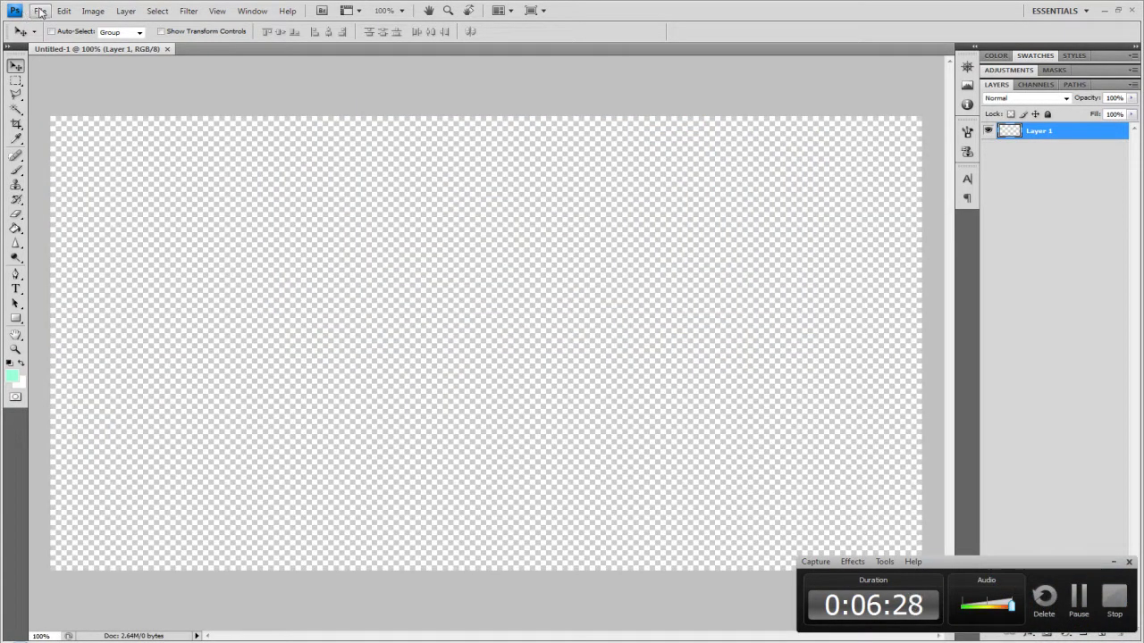
click(39, 12)
Open TUTORIAL.jpg from the Desktop, then return to the Untitled-1 tab
click(53, 37)
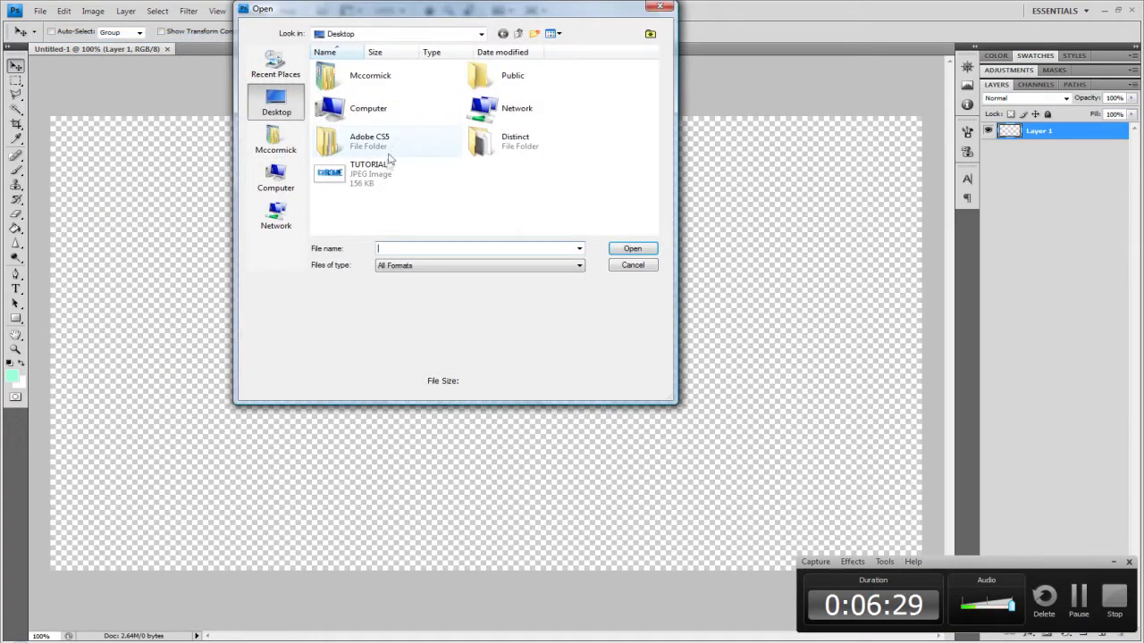
double_click(384, 166)
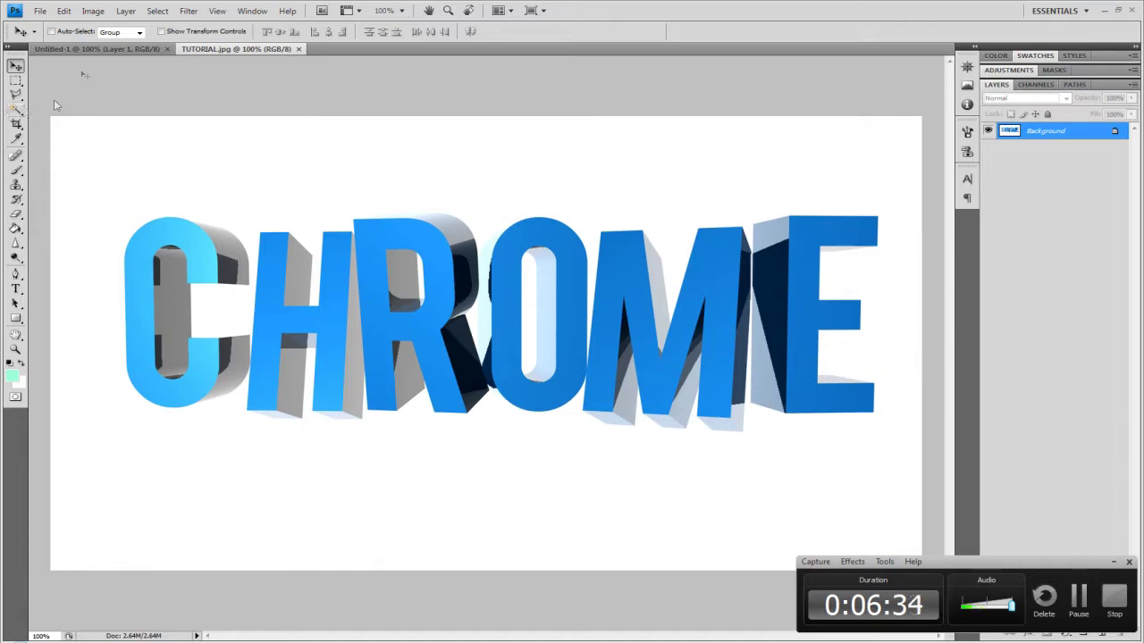
click(86, 51)
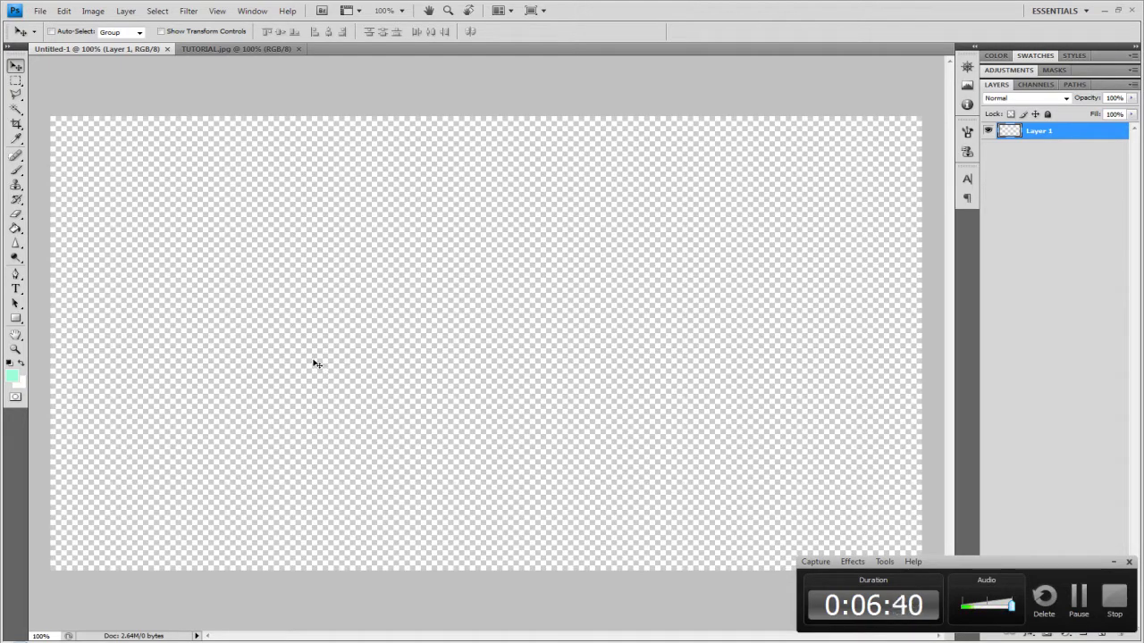
In TUTORIAL.jpg, Magic Wand-select the white background and lower the tolerance to about 10
click(259, 51)
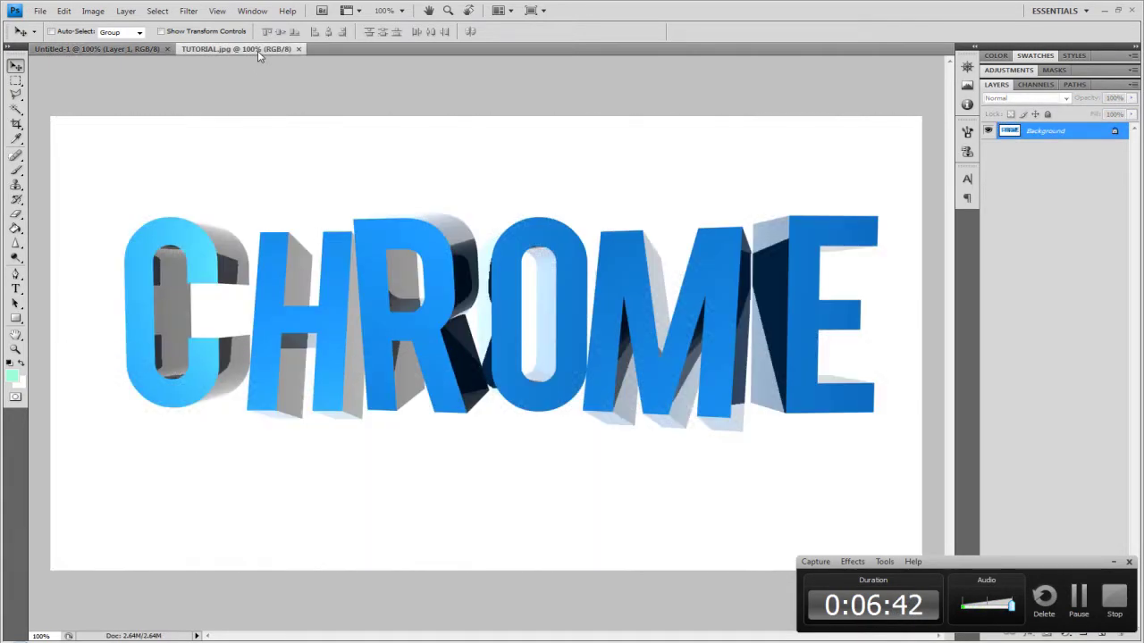
click(17, 110)
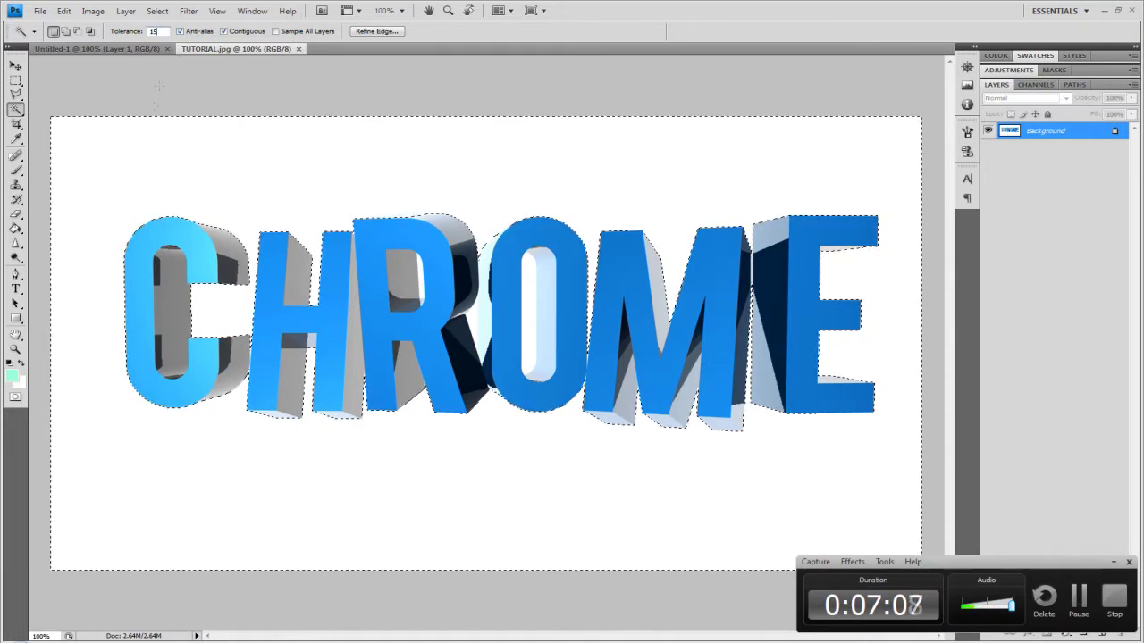
key(ctrl+d)
click(140, 143)
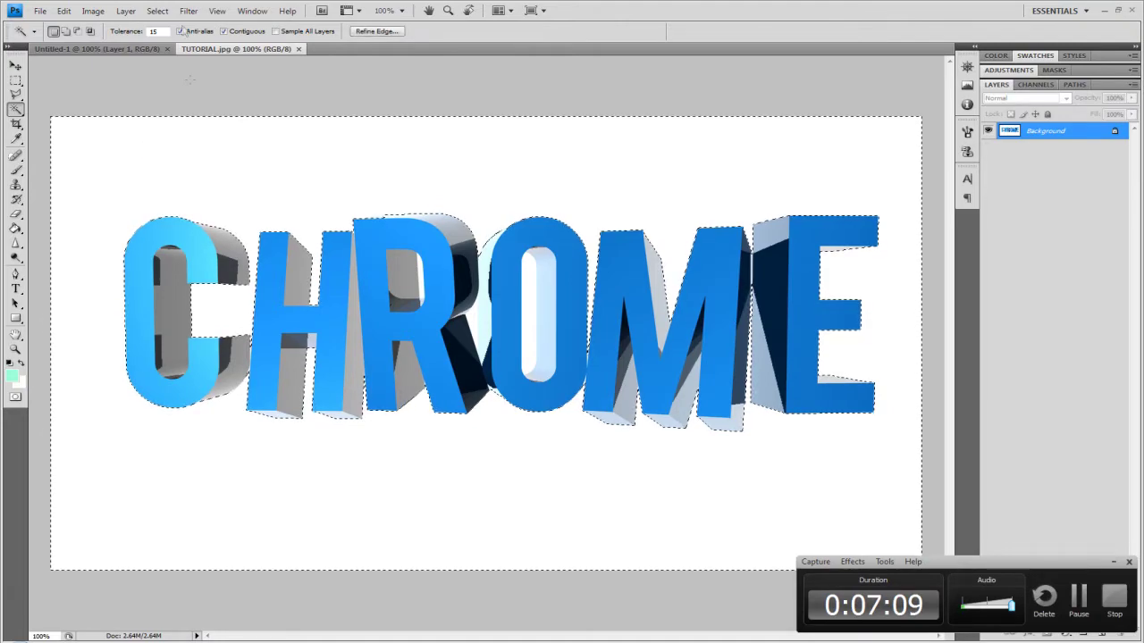
click(161, 31)
text(30)
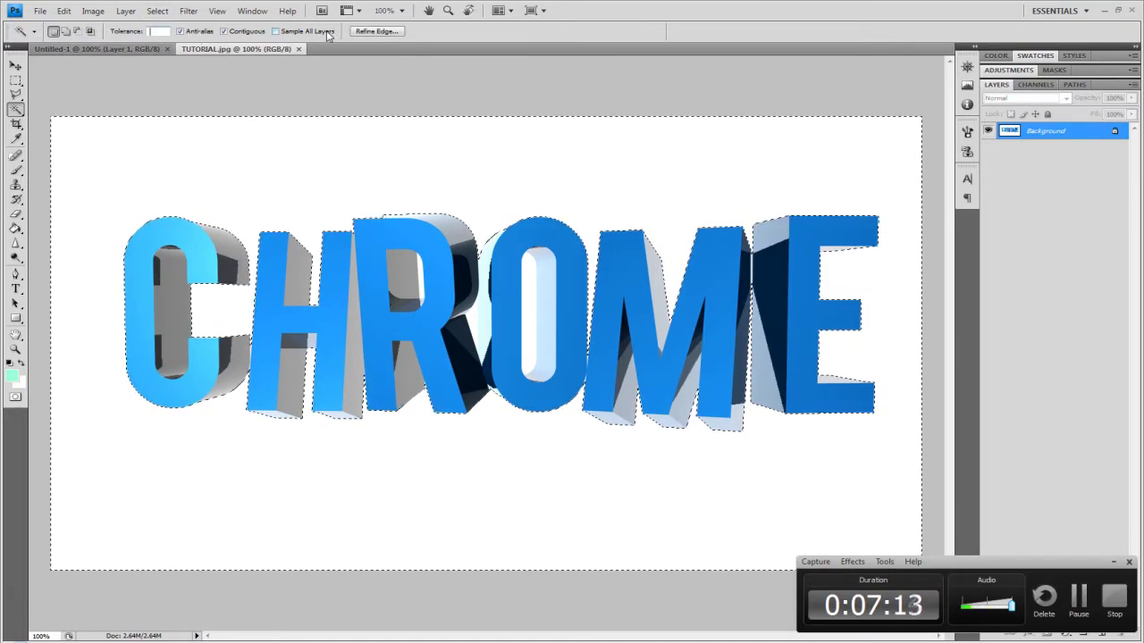
key(BackSpace)
key(BackSpace)
text(10)
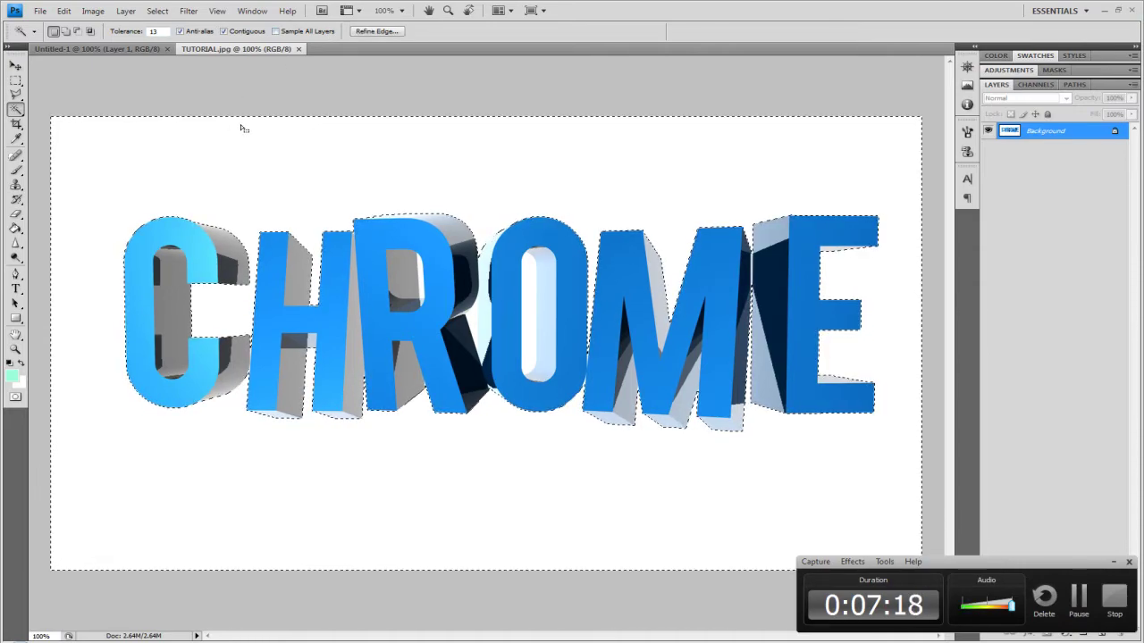
Cut the selected white area and convert the Background layer into Layer 0
click(64, 11)
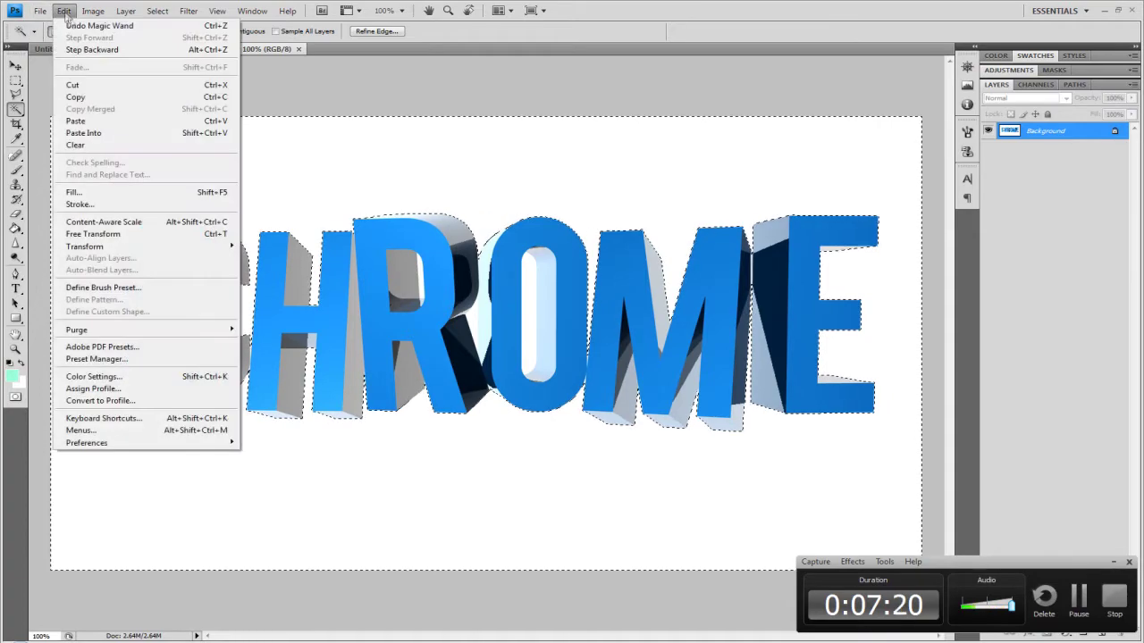
click(121, 98)
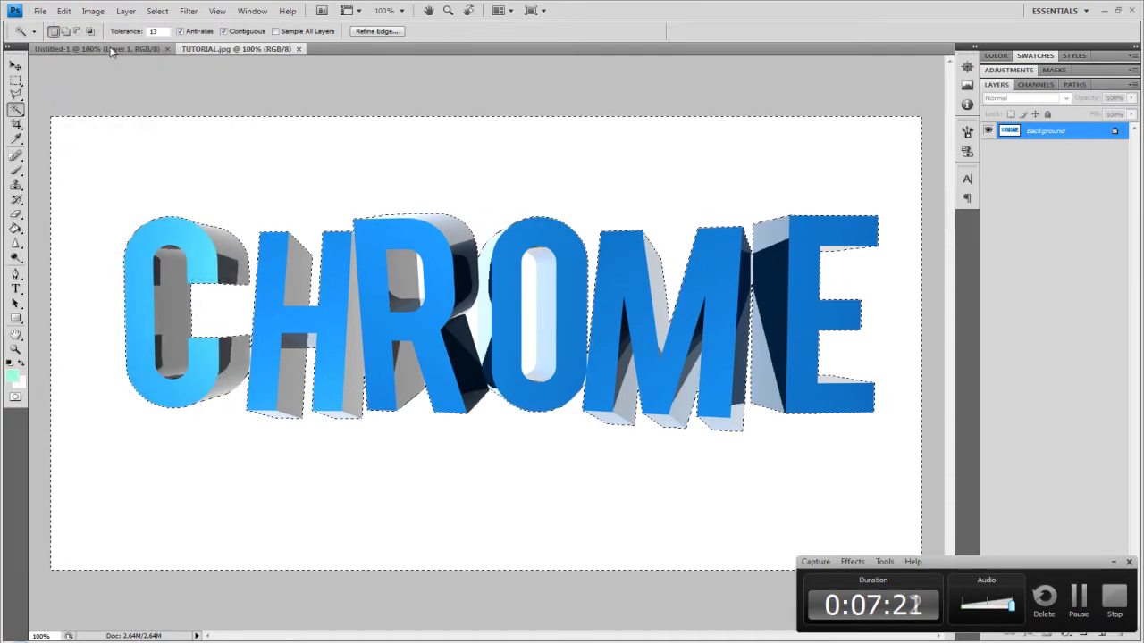
click(65, 11)
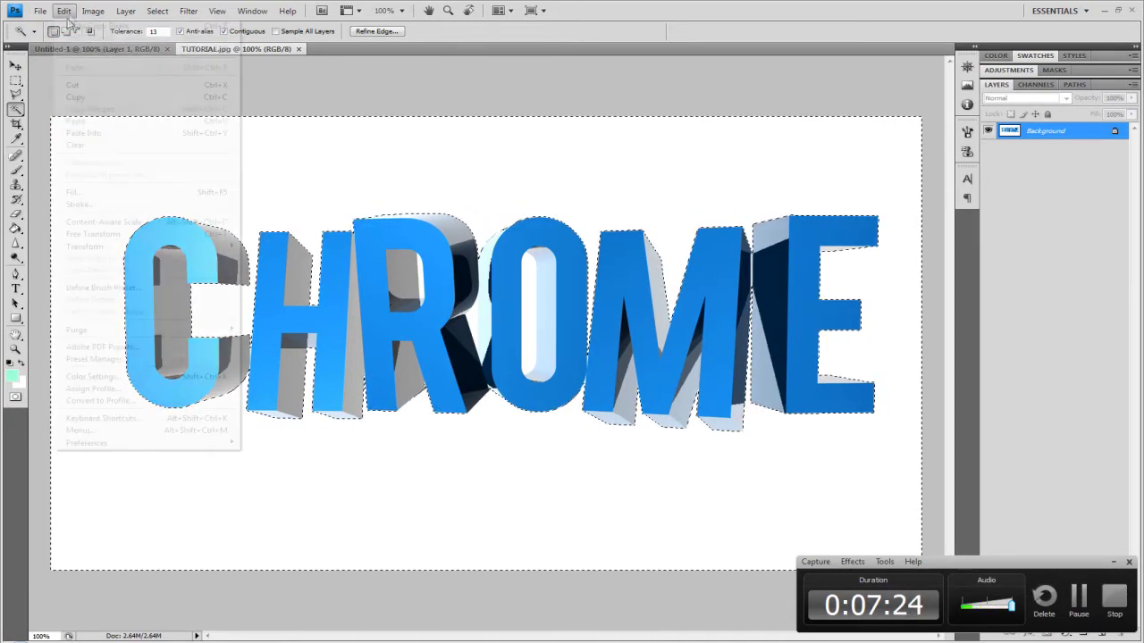
click(77, 86)
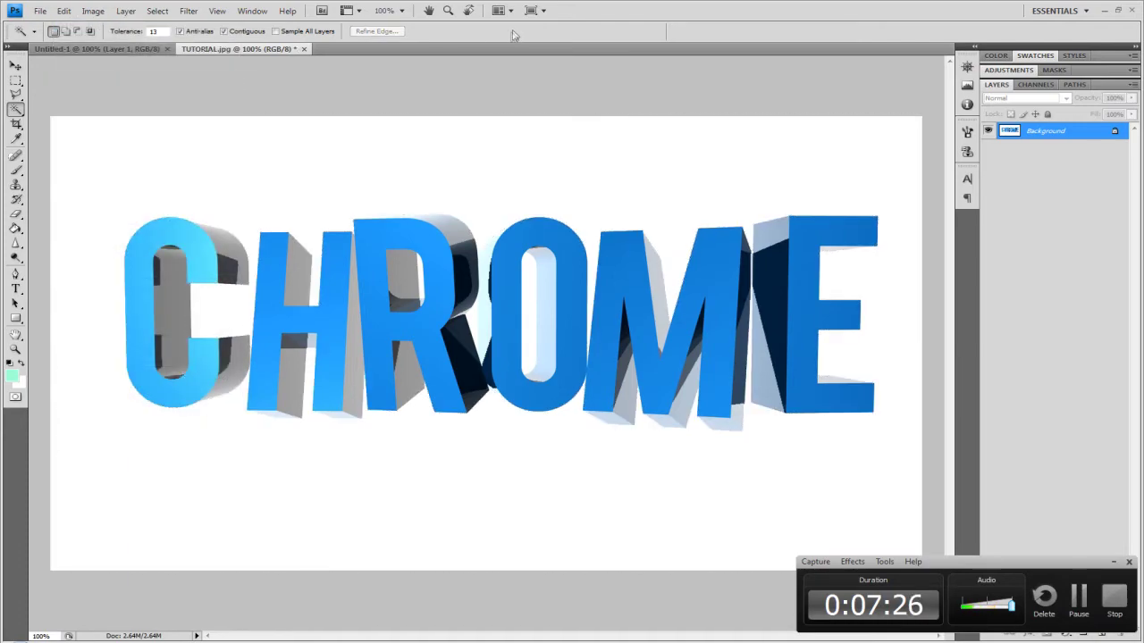
double_click(1054, 131)
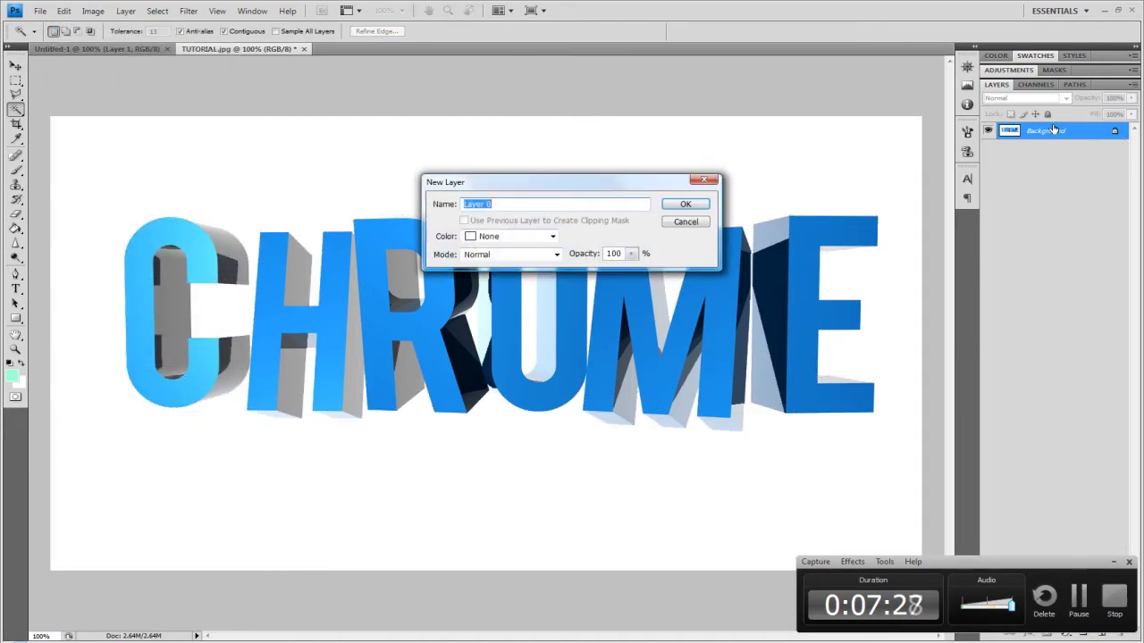
key(Return)
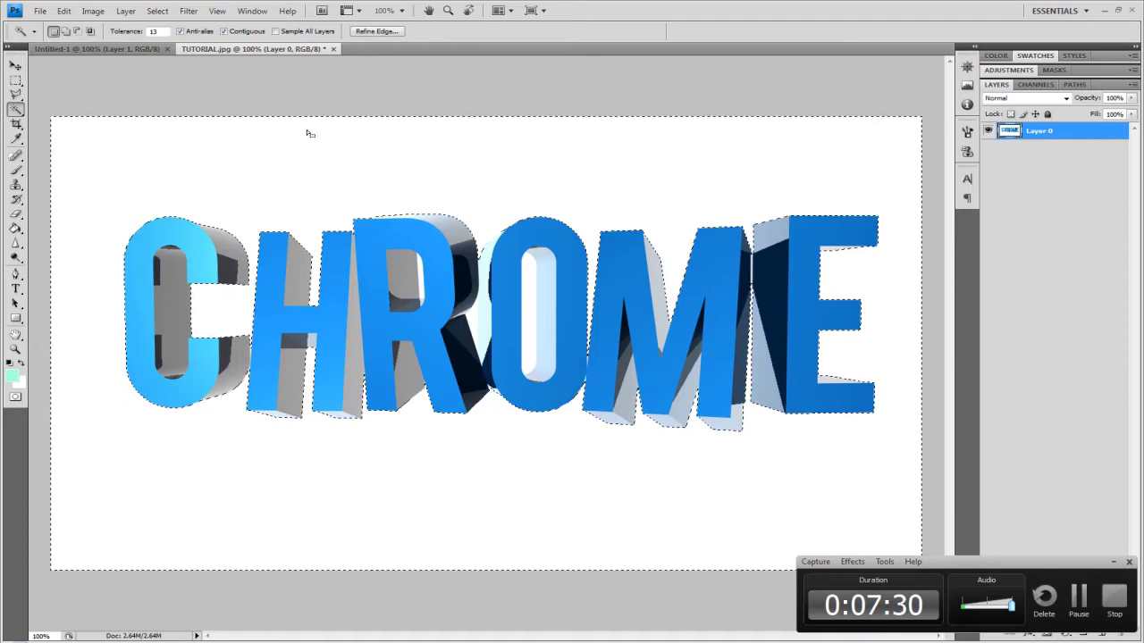
Delete the selected white backdrop, dismiss the no-layer error, and deselect
key(Delete)
click(1037, 294)
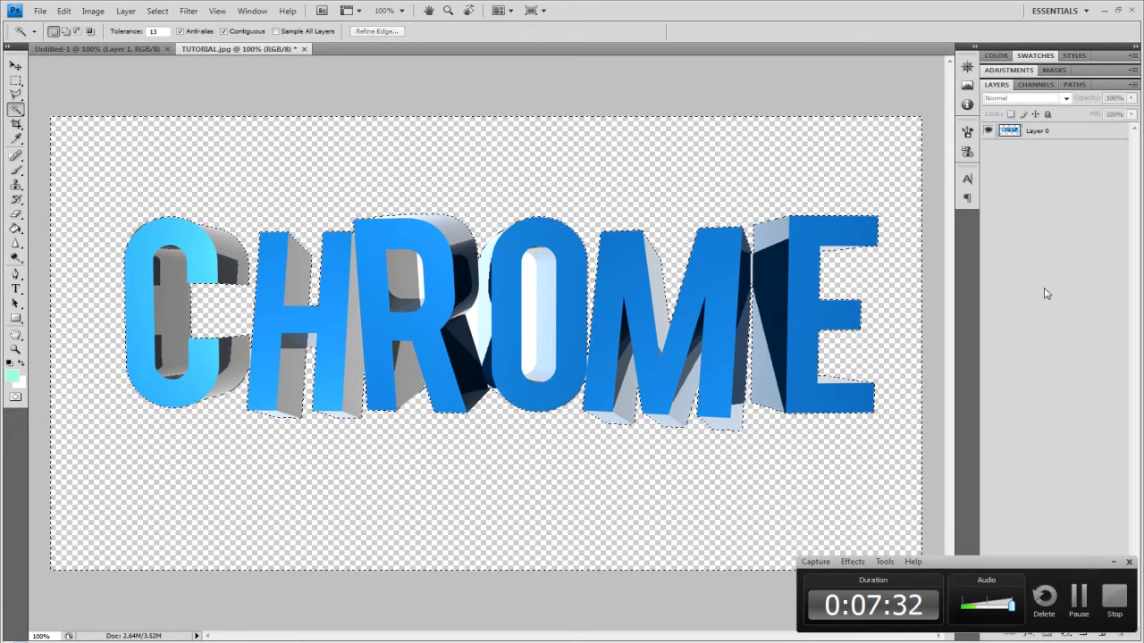
key(Delete)
click(564, 246)
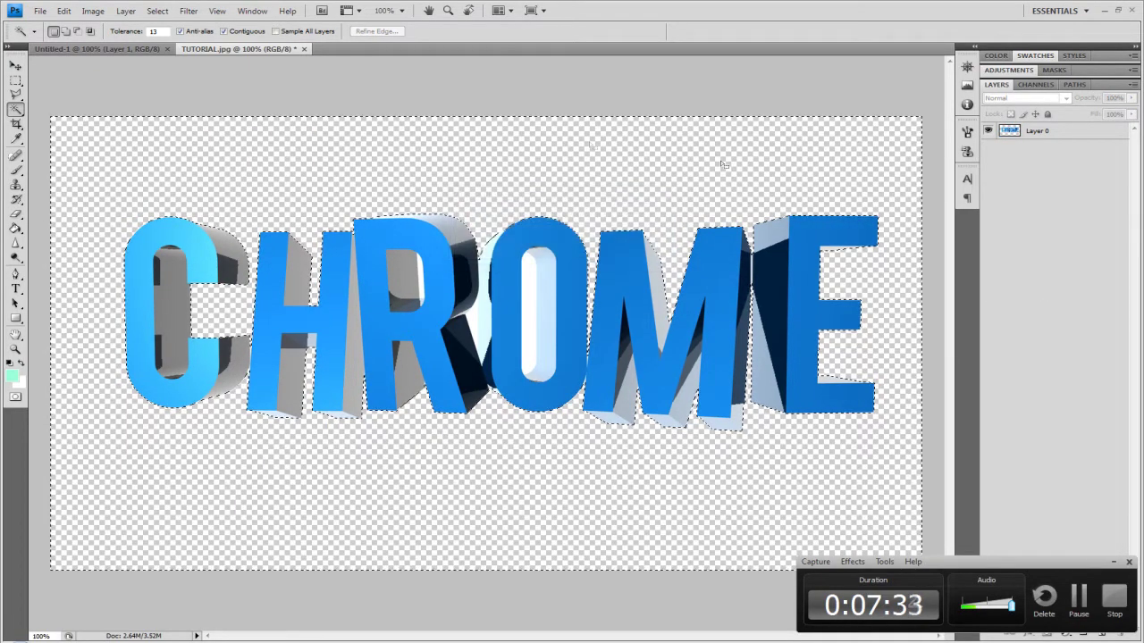
click(15, 80)
click(91, 93)
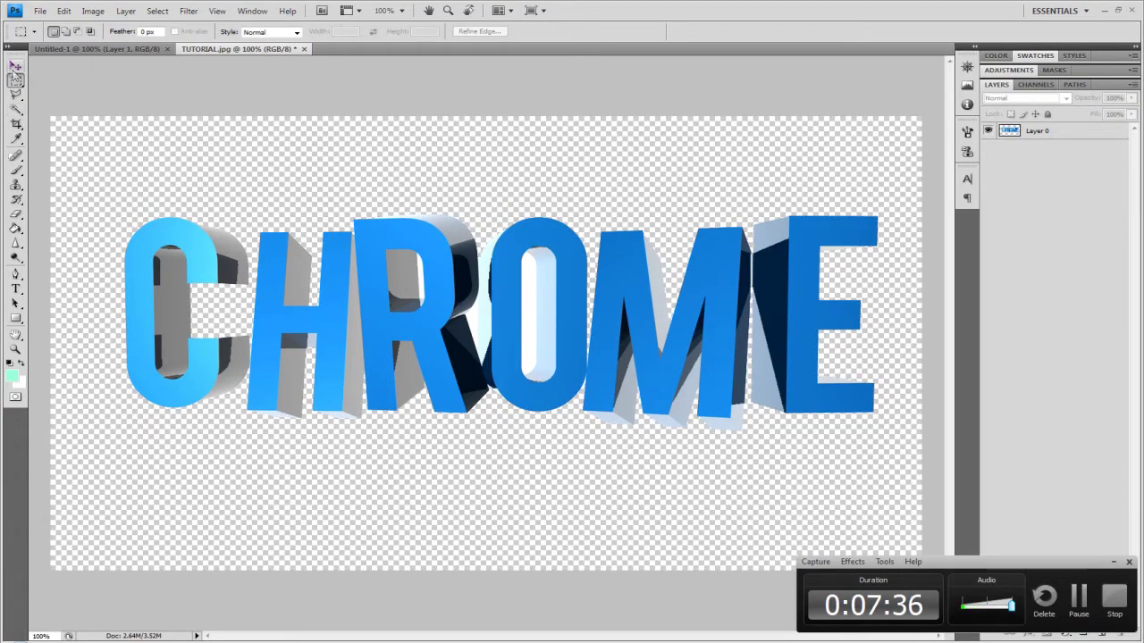
click(15, 66)
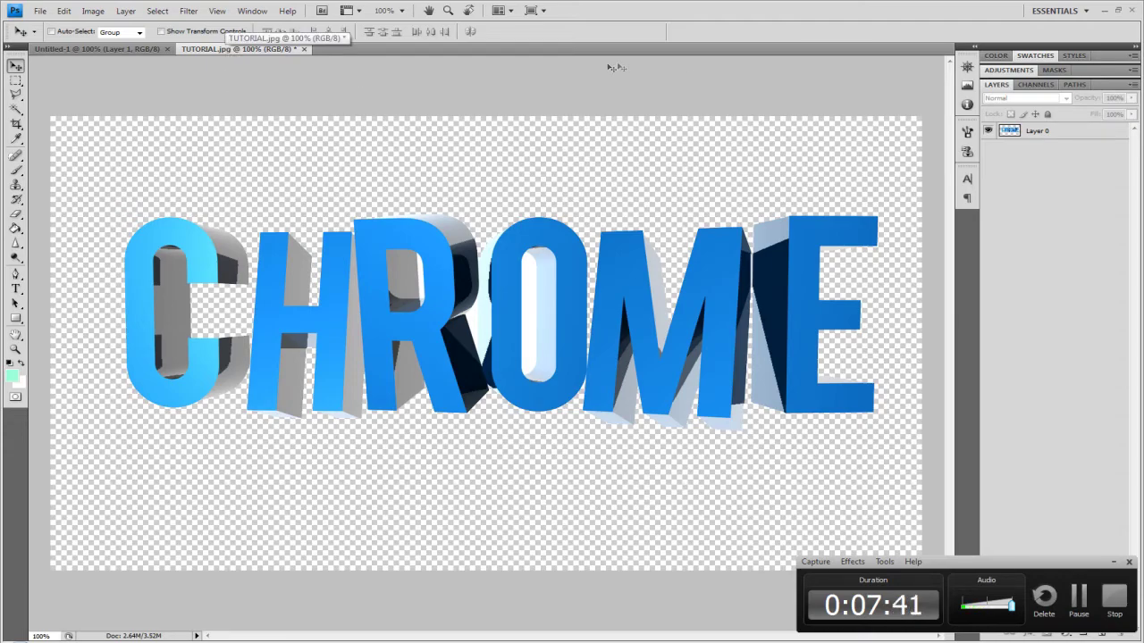
On Layer 0, Magic Wand-select the light patches in R and O and the surrounding transparency
click(16, 108)
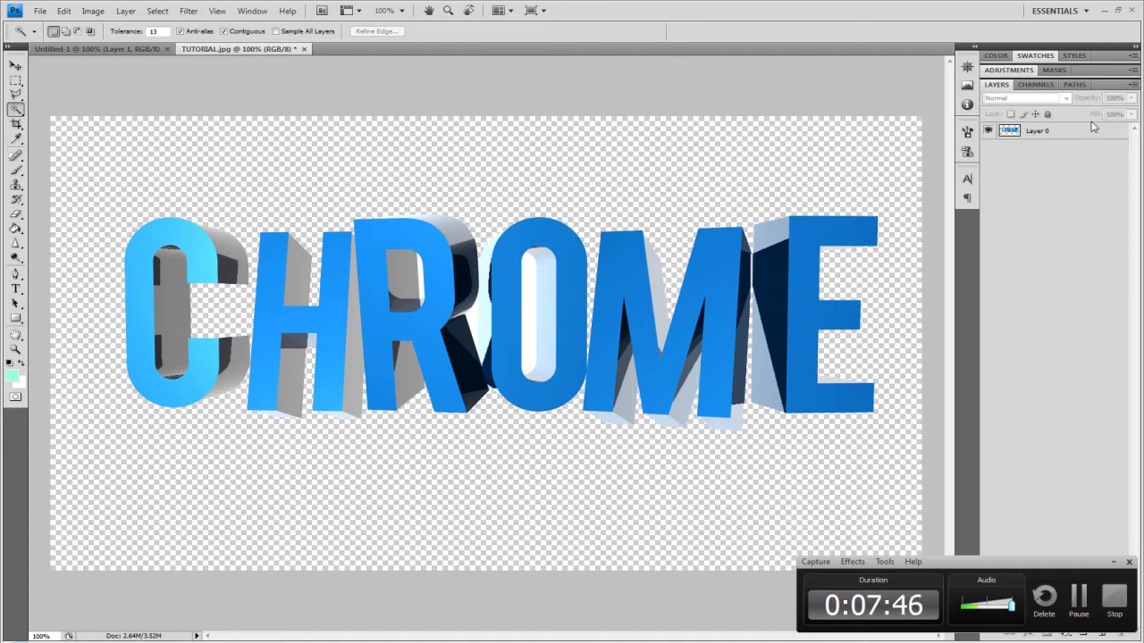
click(1036, 130)
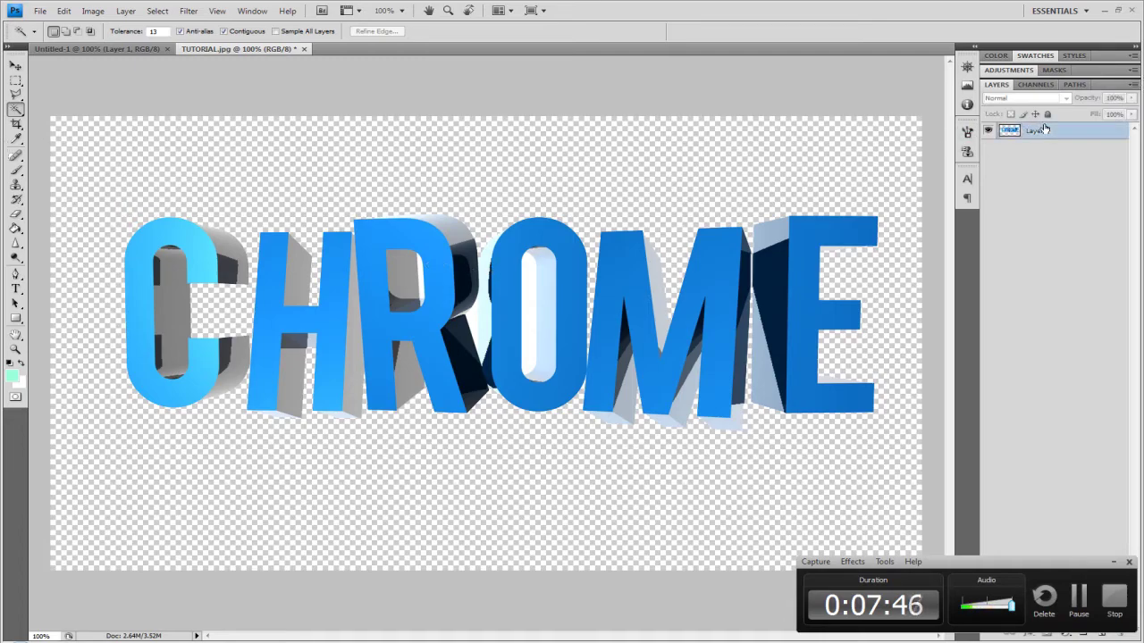
click(419, 270)
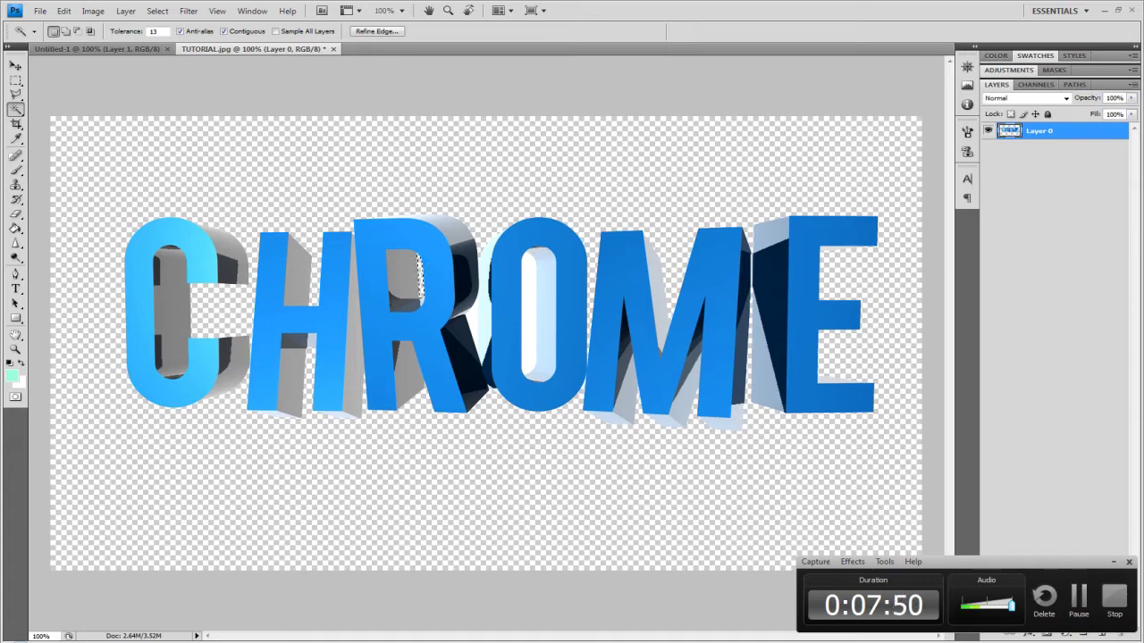
click(528, 307)
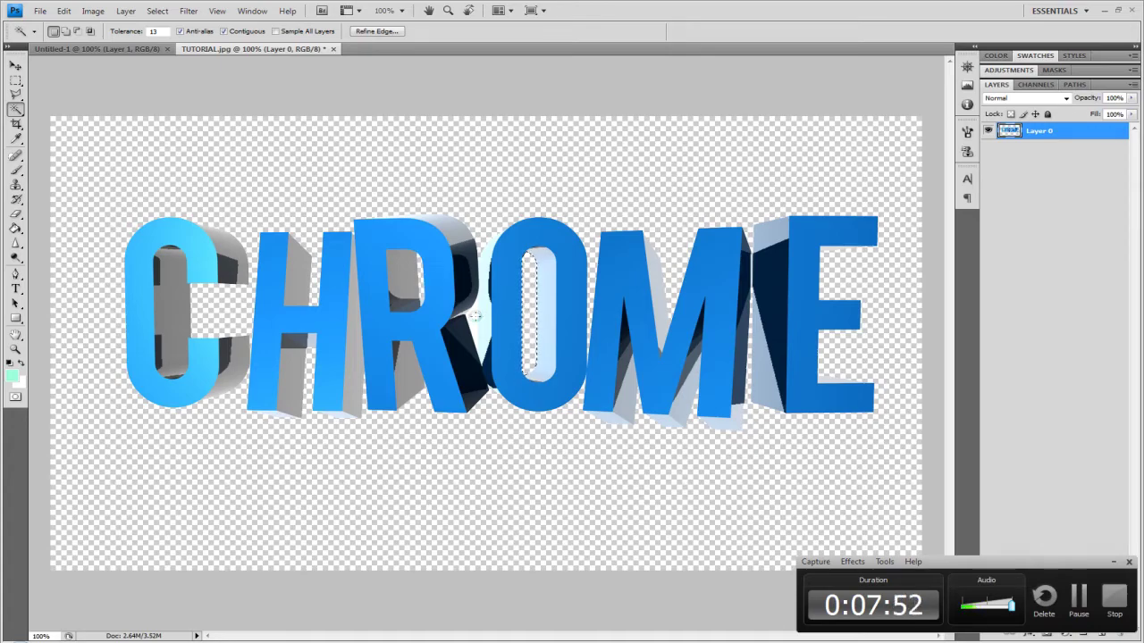
click(478, 319)
click(484, 279)
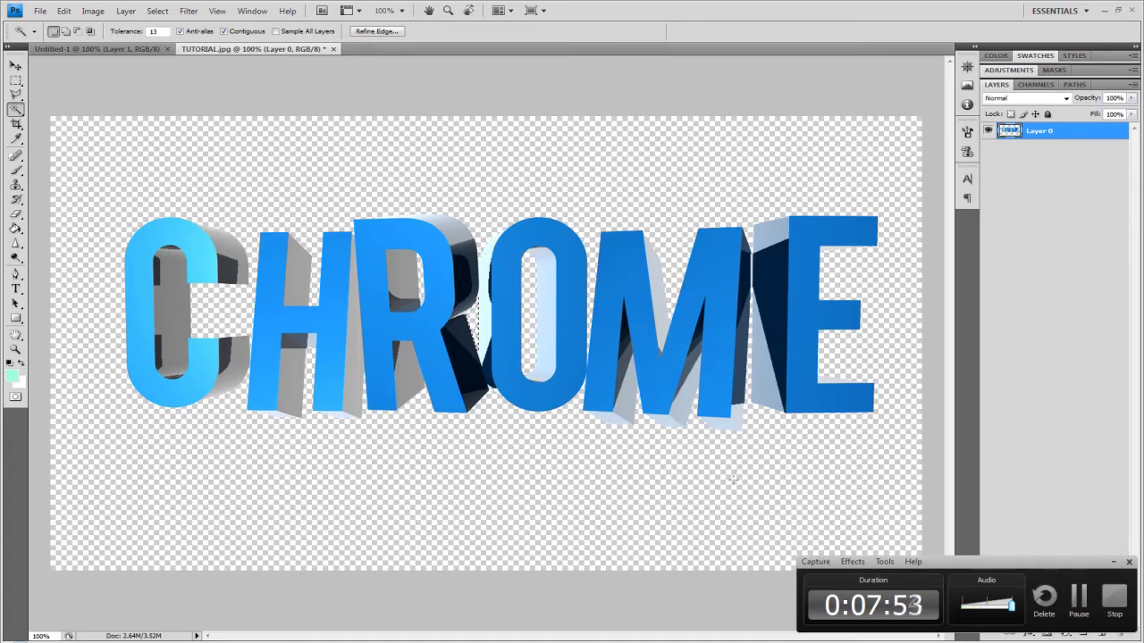
click(1045, 403)
click(224, 133)
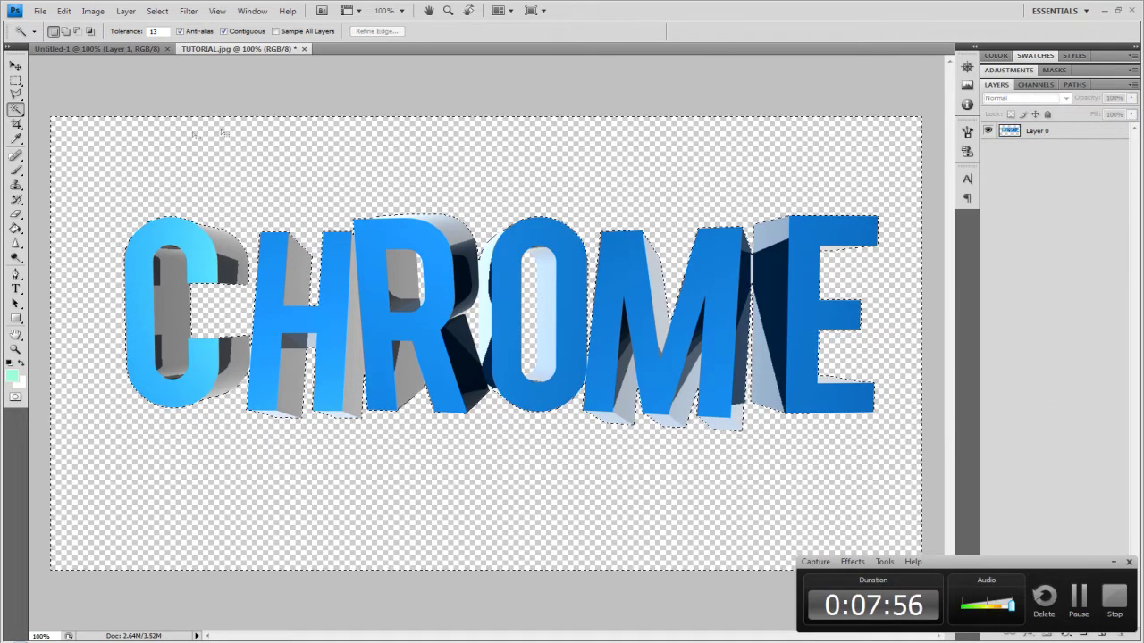
click(1028, 132)
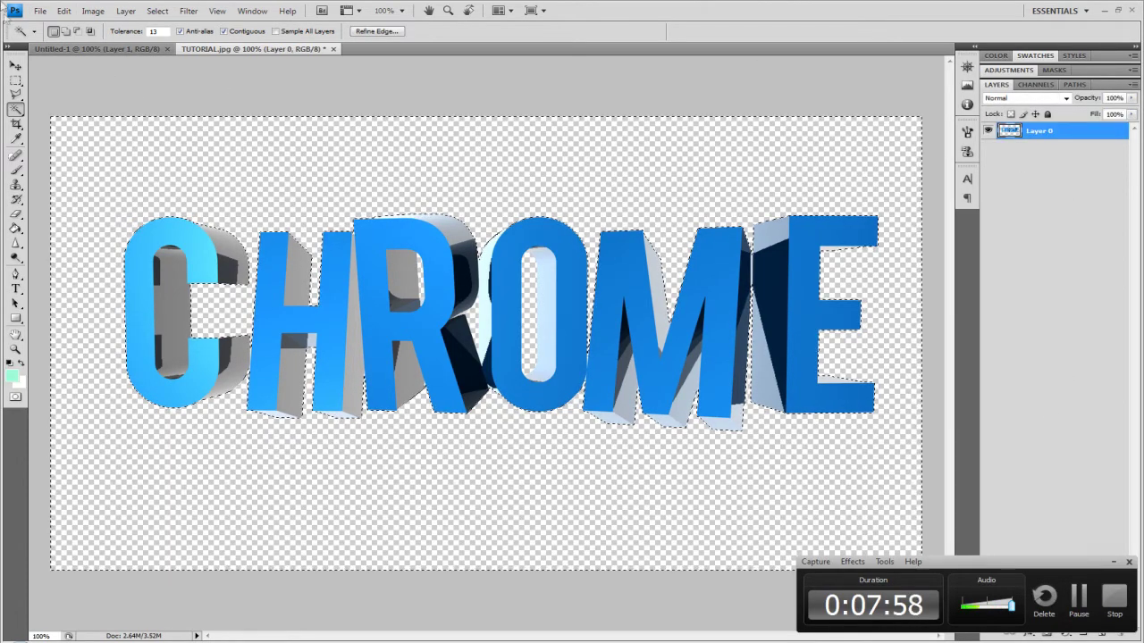
click(15, 80)
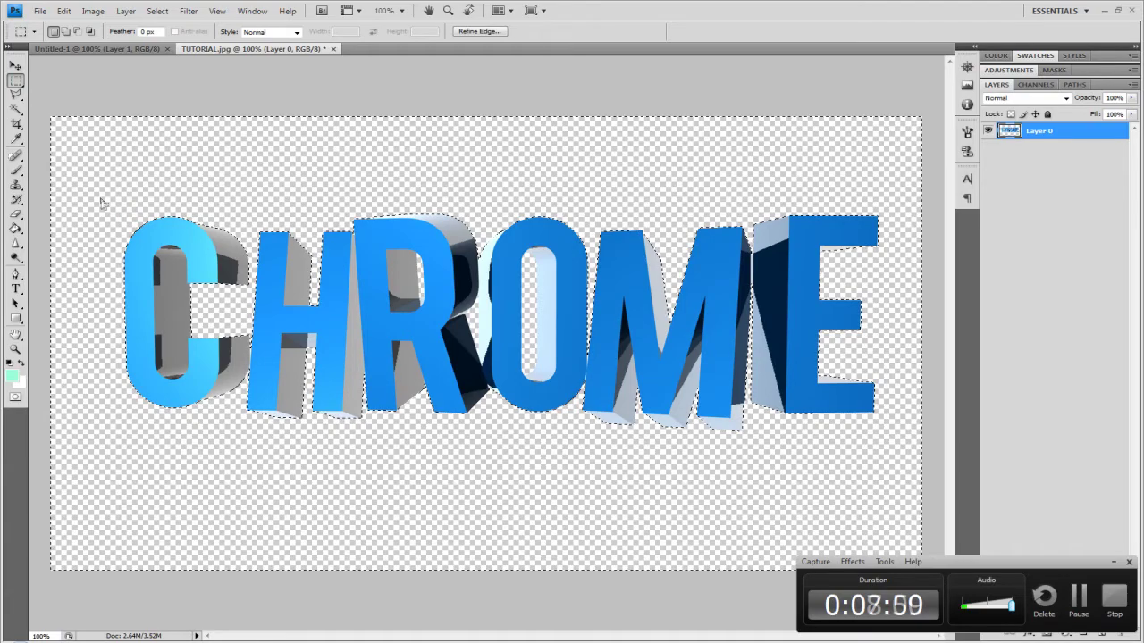
Draw a rectangular marquee around the CHROME text and copy it
drag(95, 192, 259, 259)
key(ctrl+d)
drag(98, 185, 893, 452)
click(64, 11)
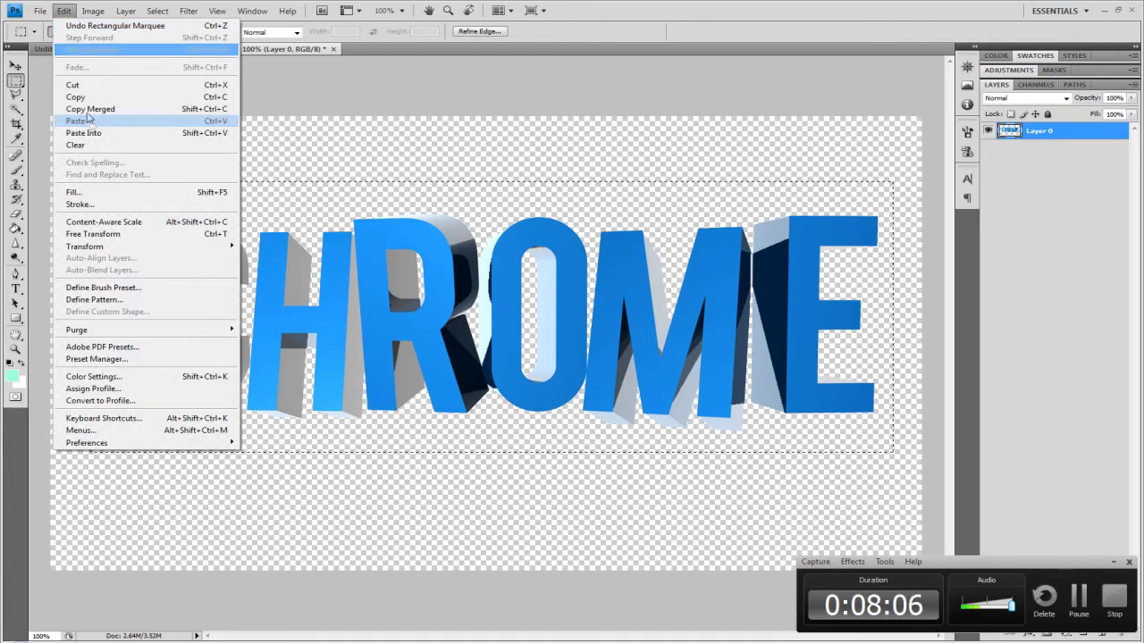
click(78, 96)
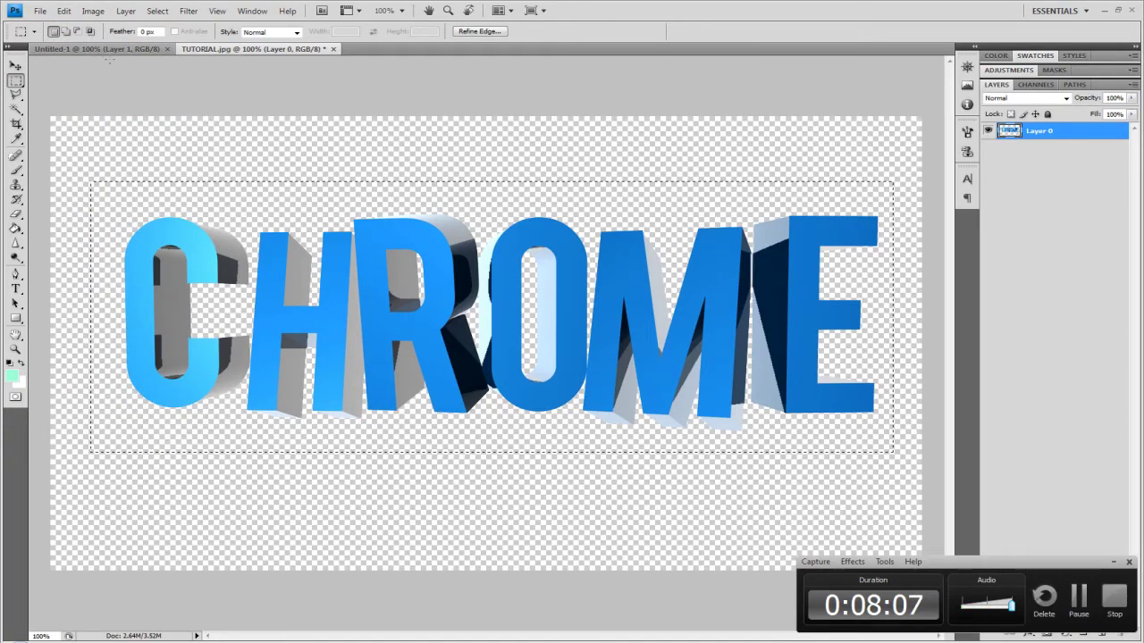
Fill Untitled-1 with mint green, paste the CHROME text as a new layer, and nudge it into place
click(108, 47)
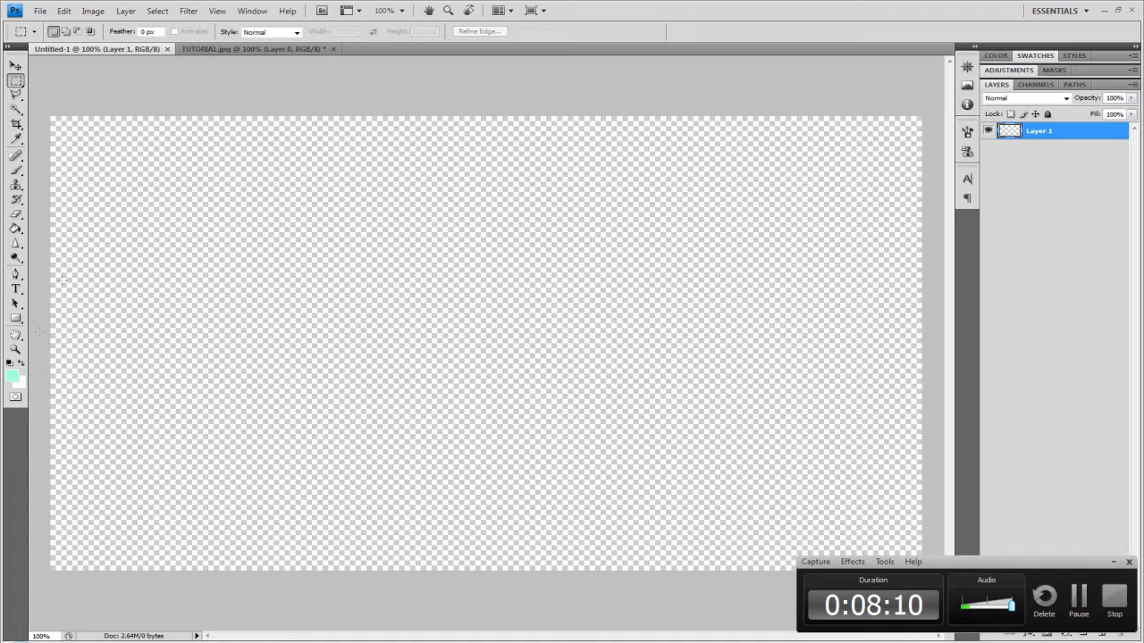
click(12, 230)
click(268, 170)
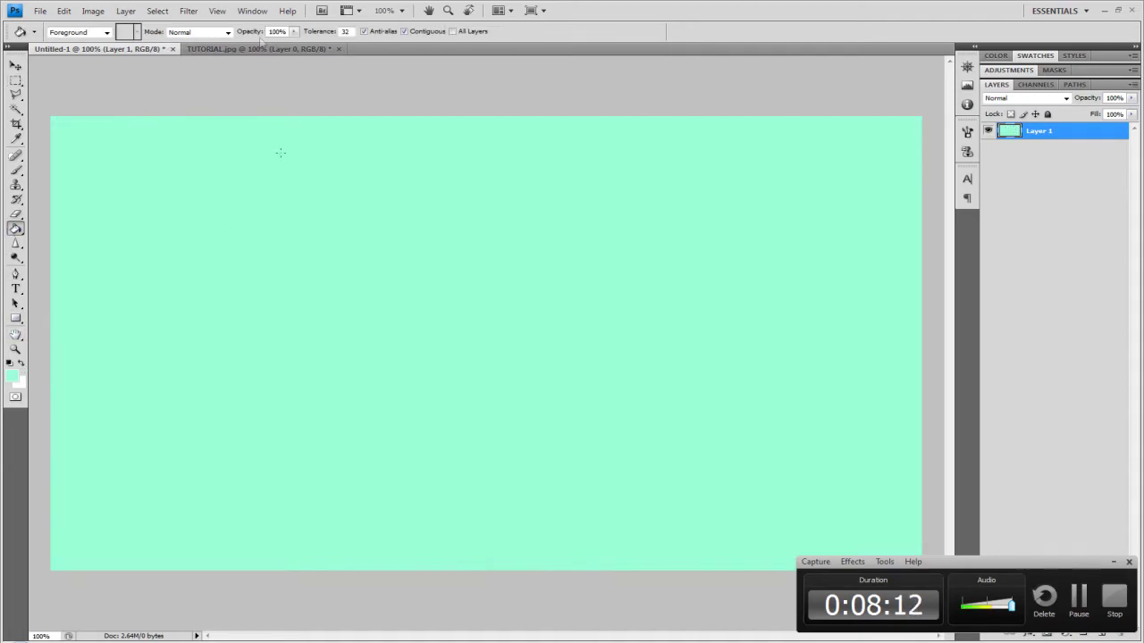
click(69, 11)
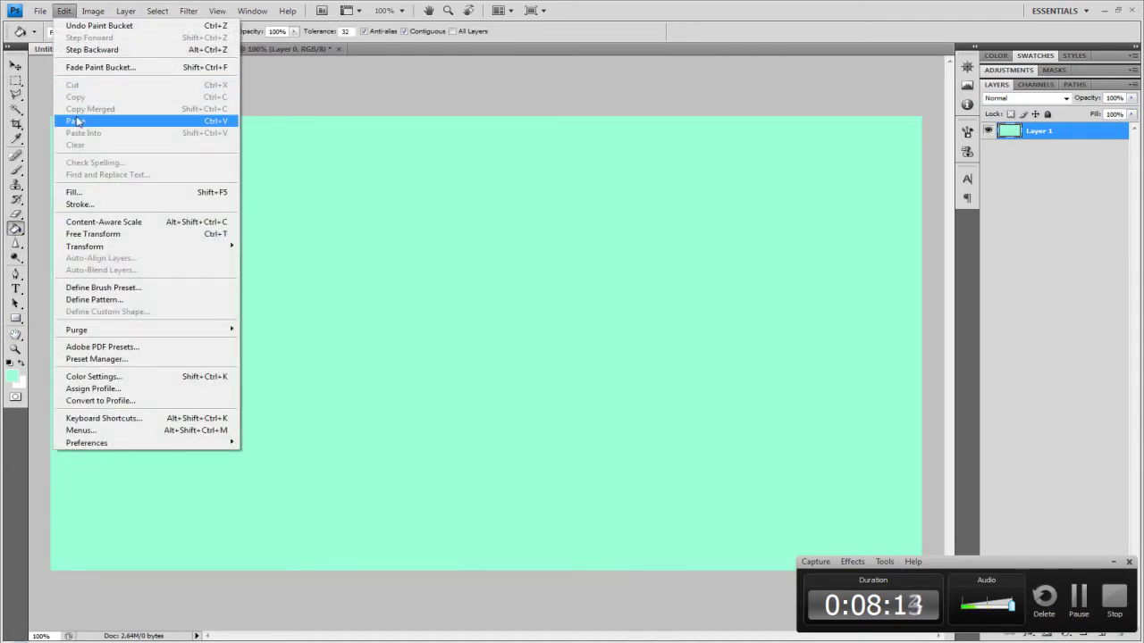
click(67, 121)
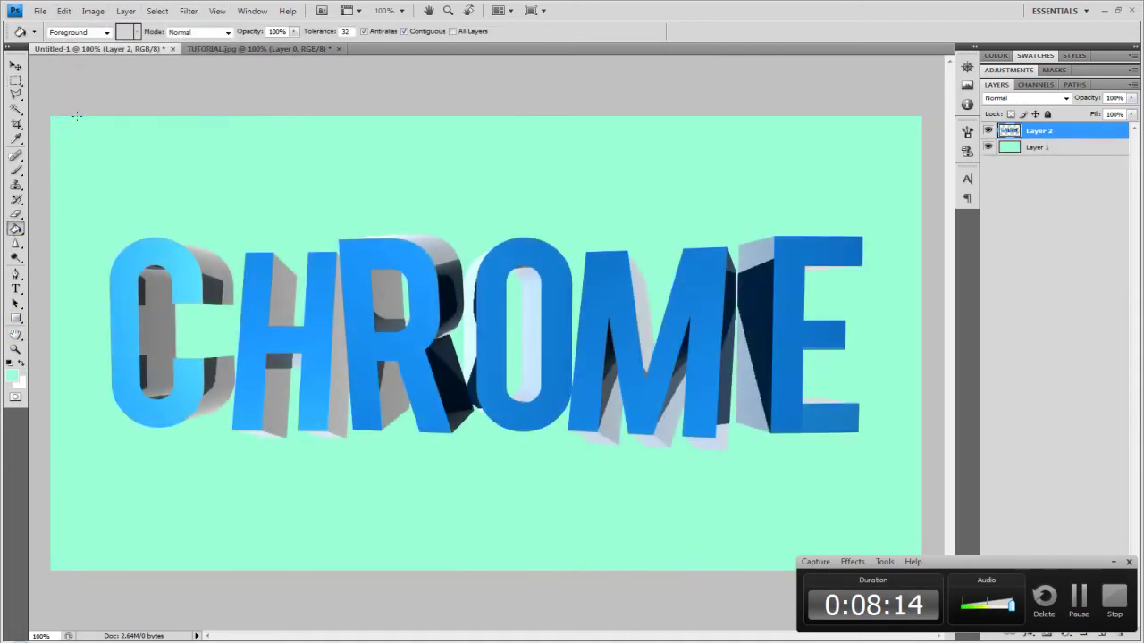
click(15, 64)
drag(815, 310, 806, 294)
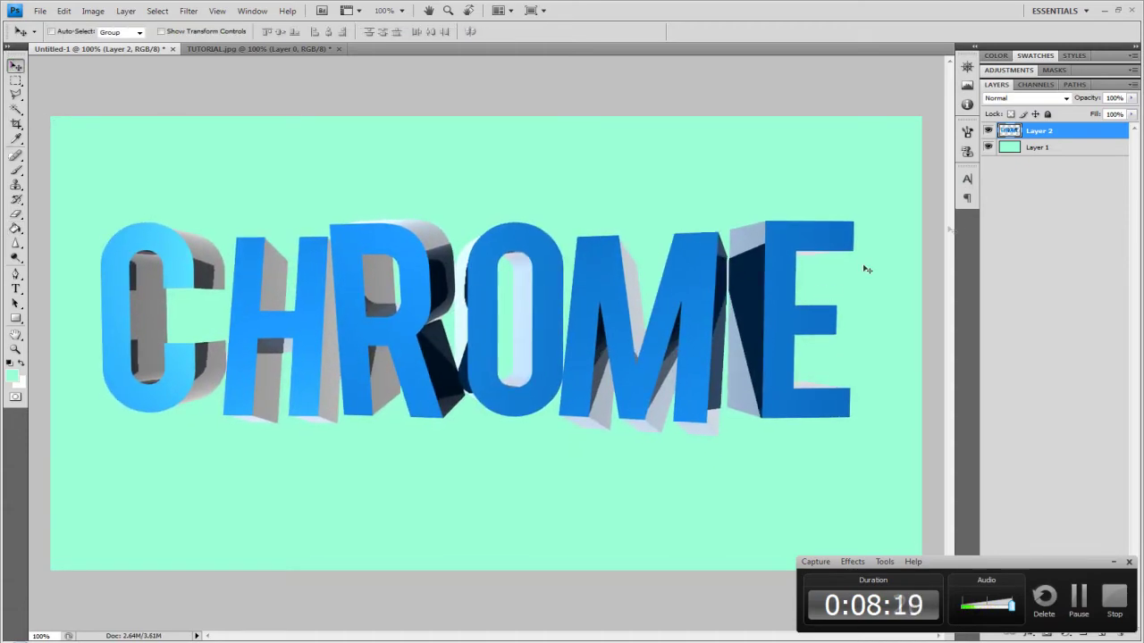
right_click(1064, 134)
Give Layer 2 a white Color Overlay at about 20% opacity
click(973, 154)
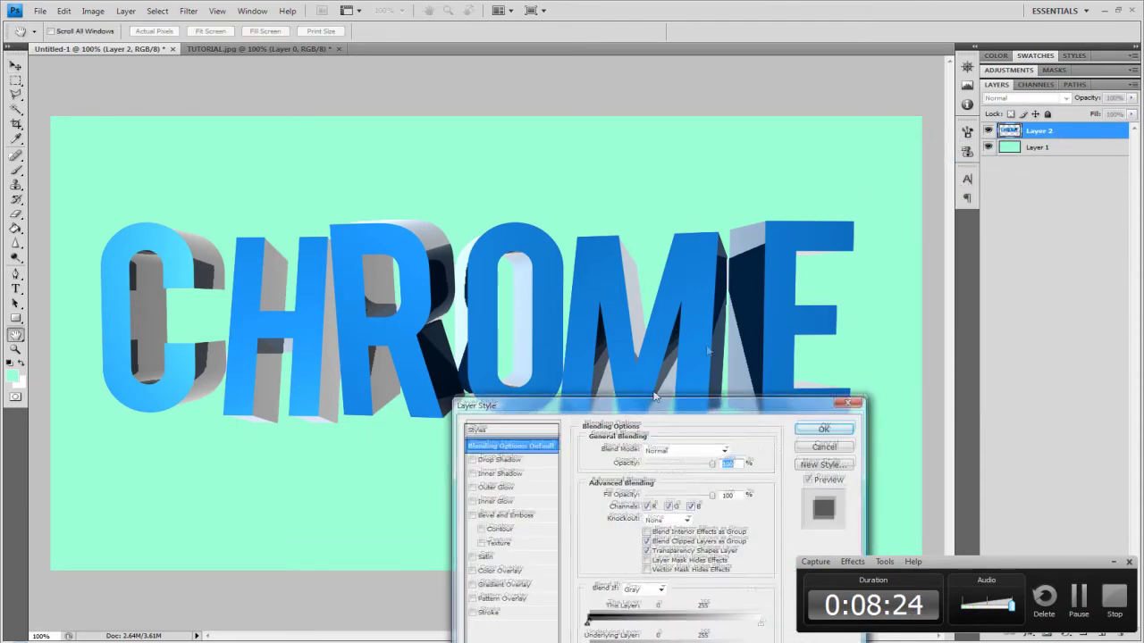
drag(640, 408, 713, 333)
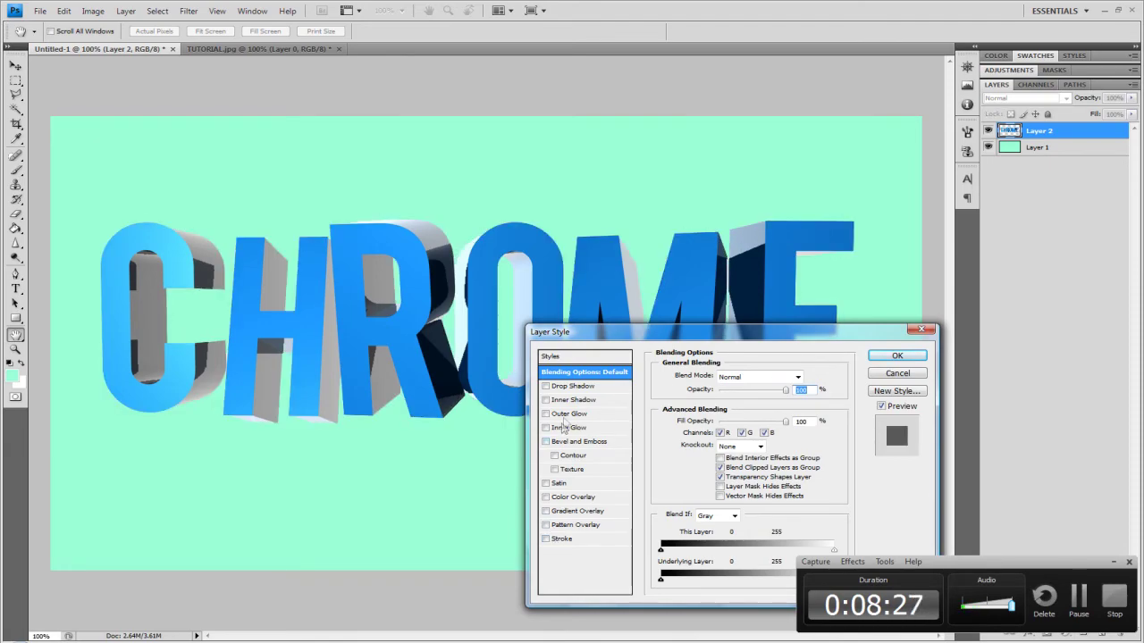
click(547, 497)
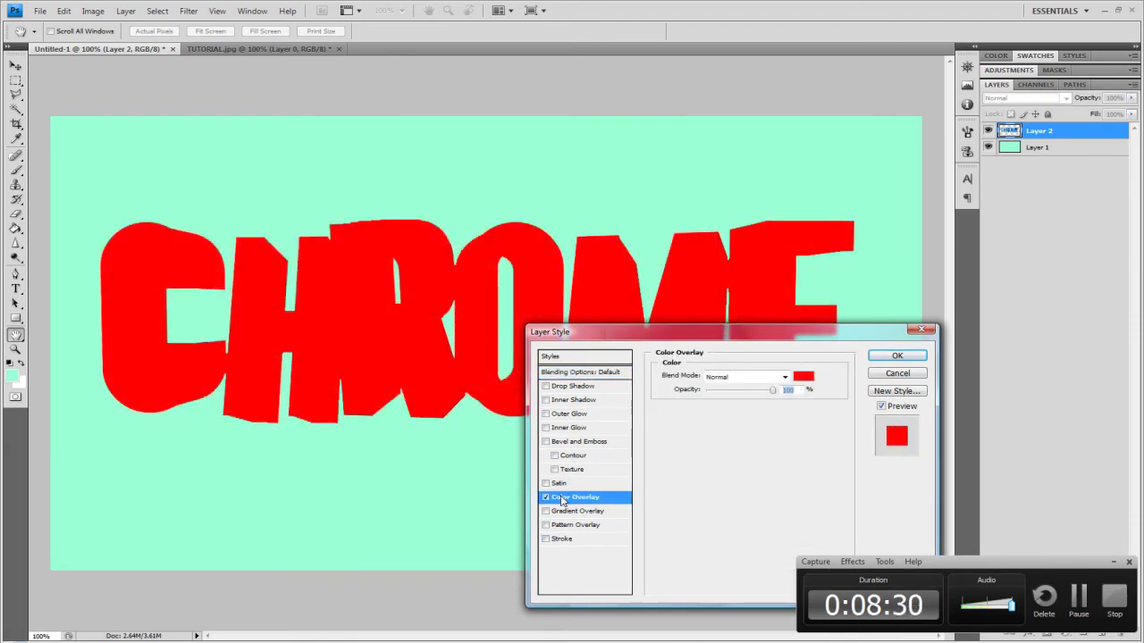
drag(774, 391, 721, 390)
click(804, 376)
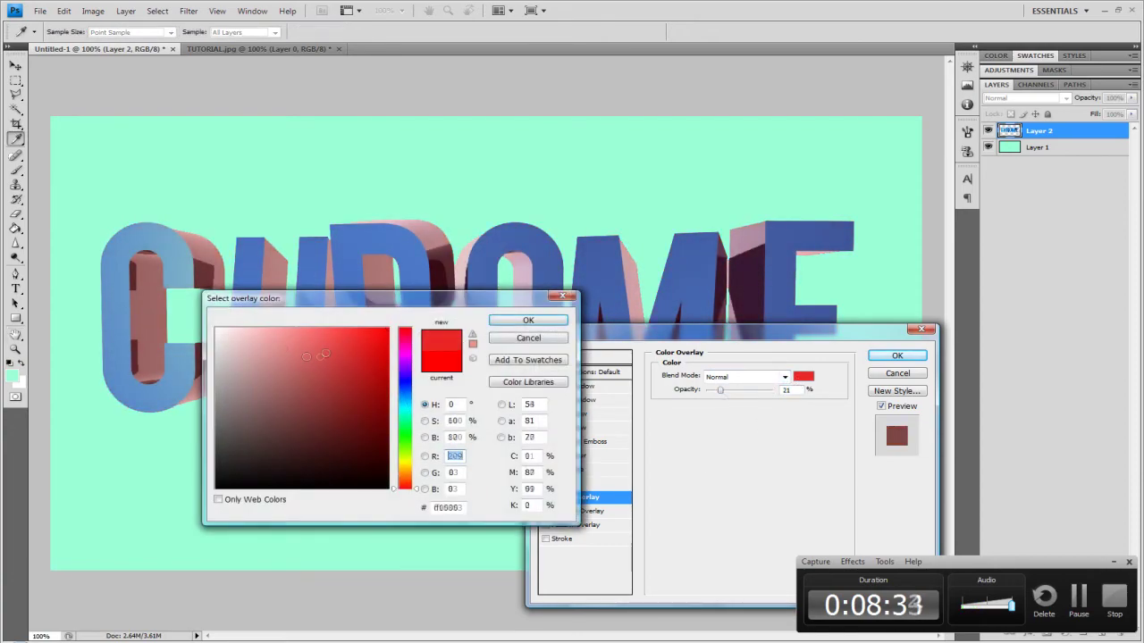
click(217, 330)
click(554, 321)
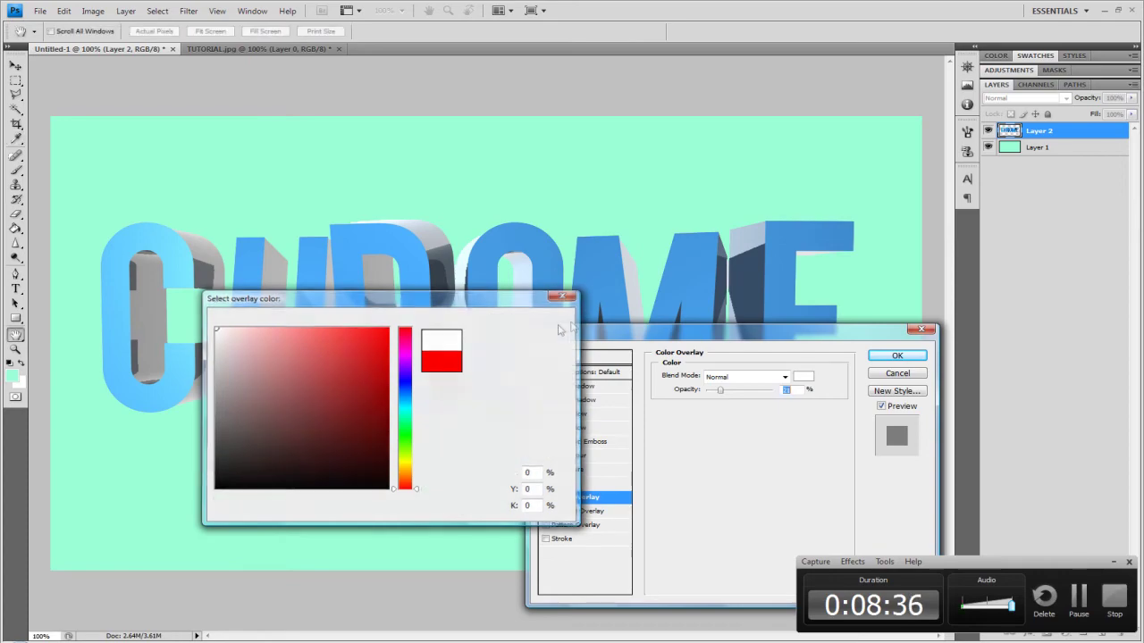
click(876, 359)
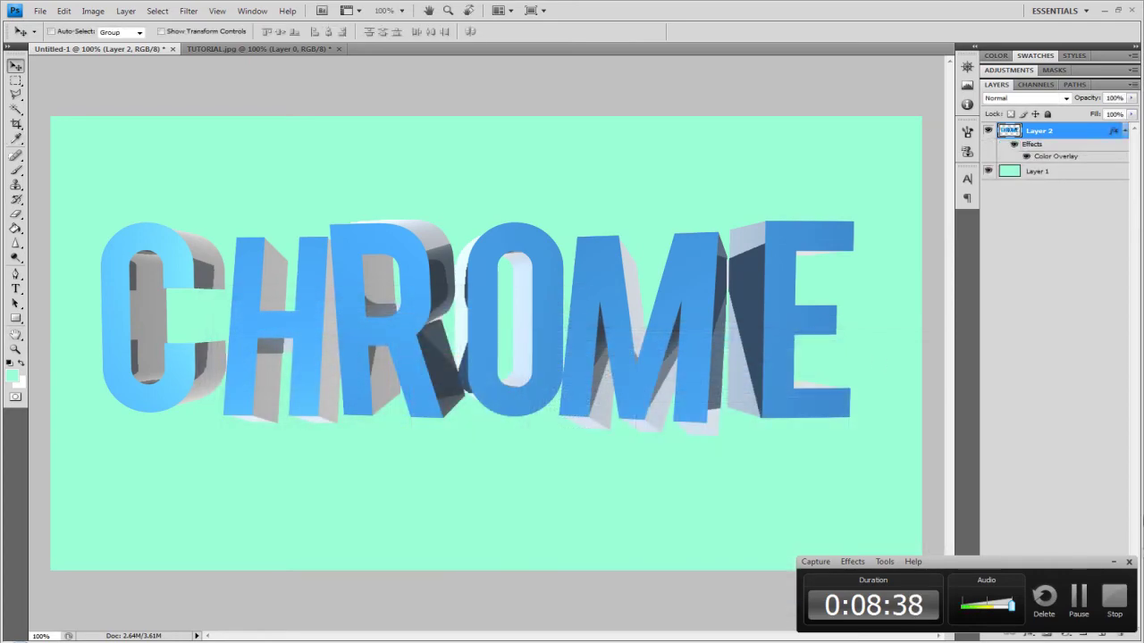
click(1114, 562)
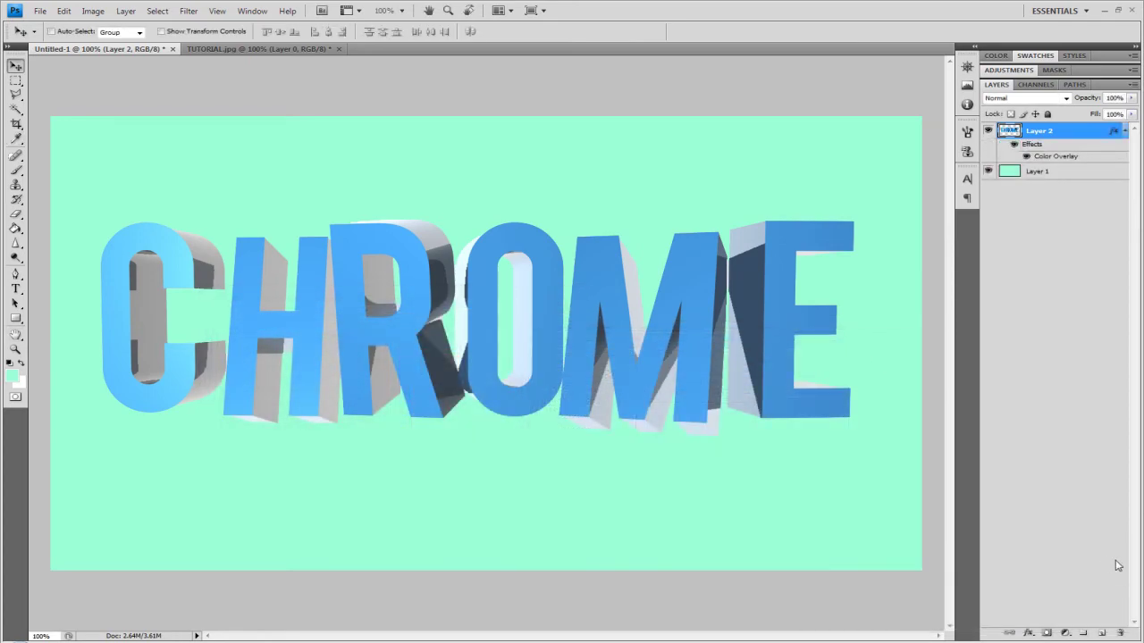